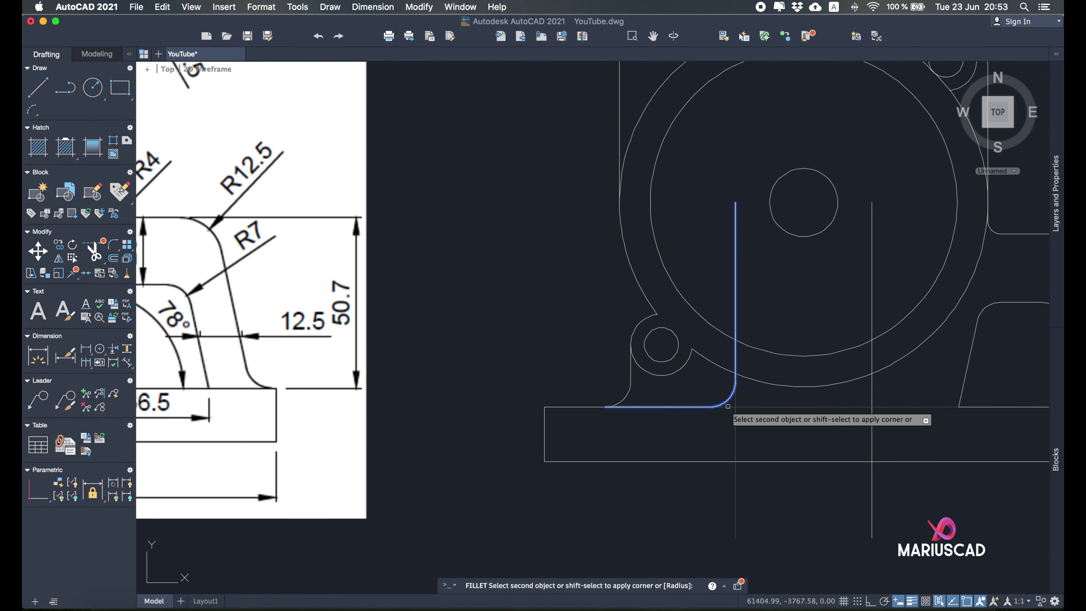
Step: Hide the bracket reference picture to get back to AutoCAD's blank Drawing1
{"action": "left_click", "coordinate": [727, 406]}
{"action": "left_click", "coordinate": [535, 465]}
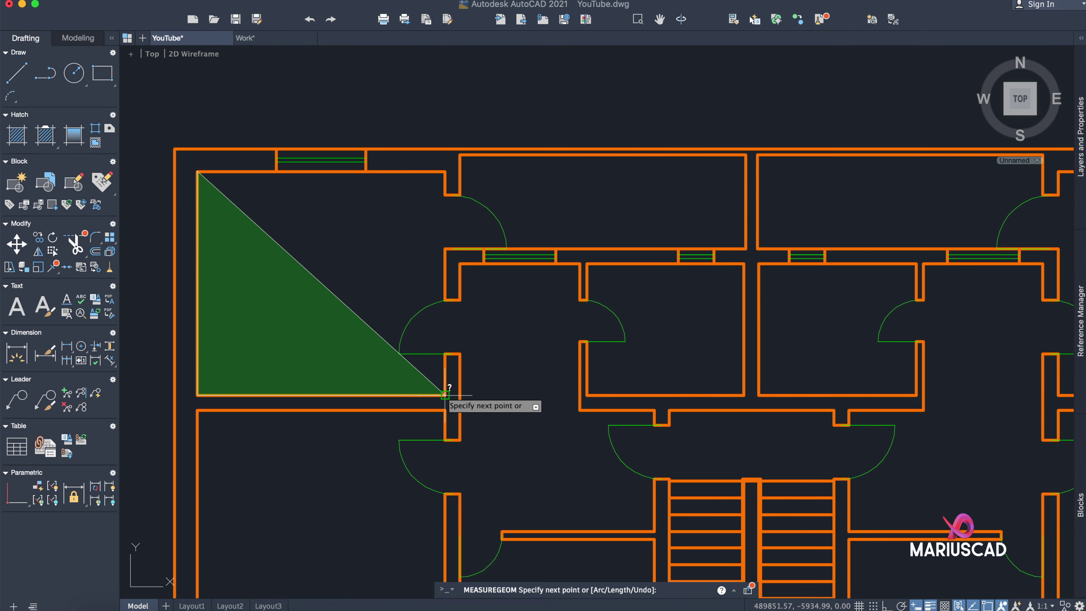
{"action": "left_click", "coordinate": [445, 395]}
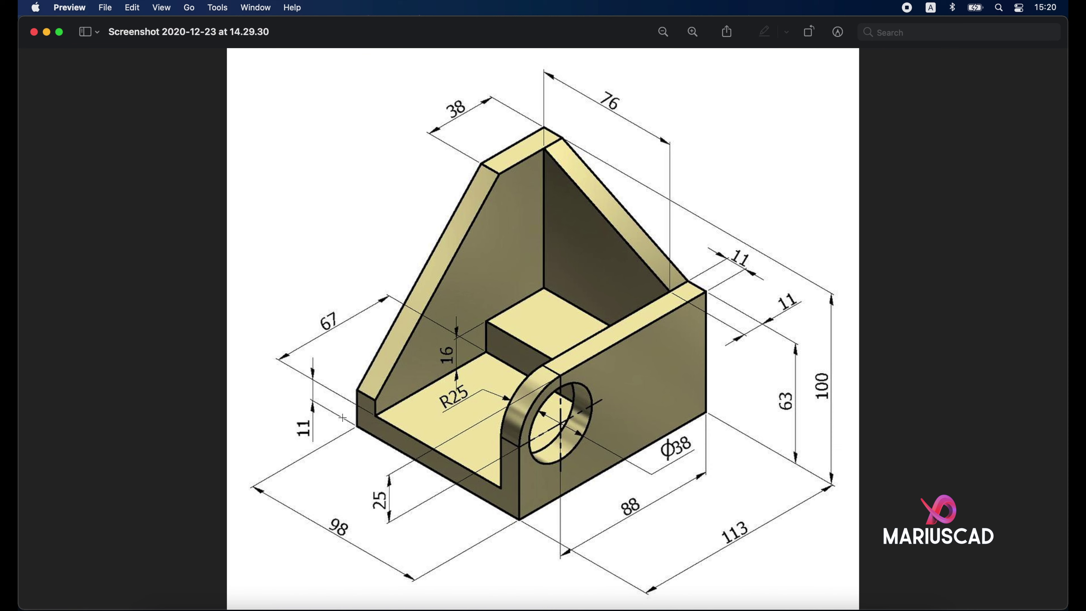
{"action": "left_click", "coordinate": [47, 32]}
Step: Draw the 113 × 98 base plate rectangle
{"action": "type", "text": "re"}
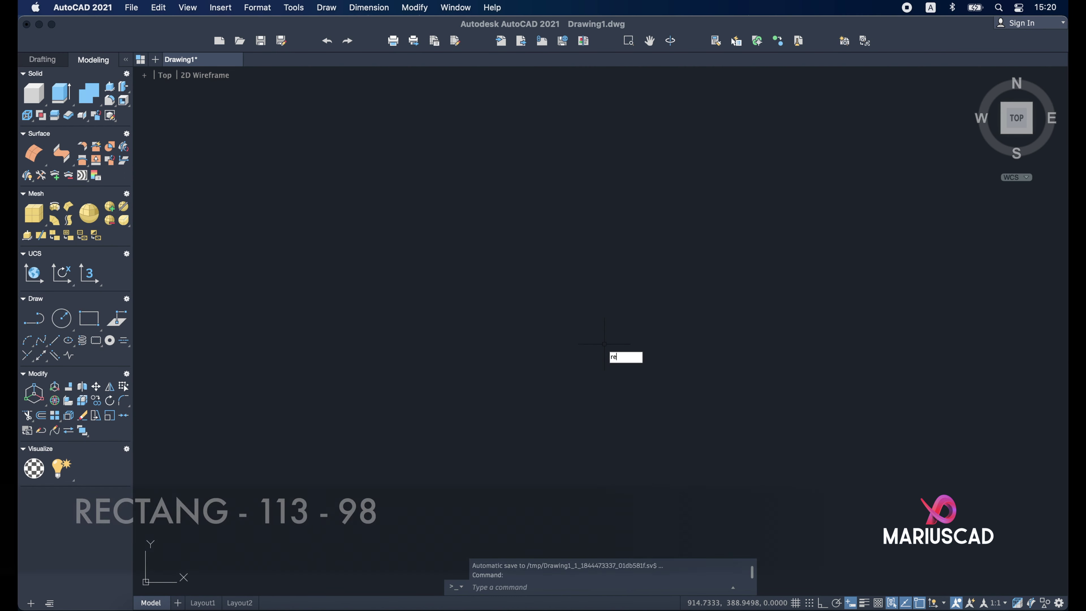
{"action": "type", "text": "ctang"}
{"action": "key", "text": "Return"}
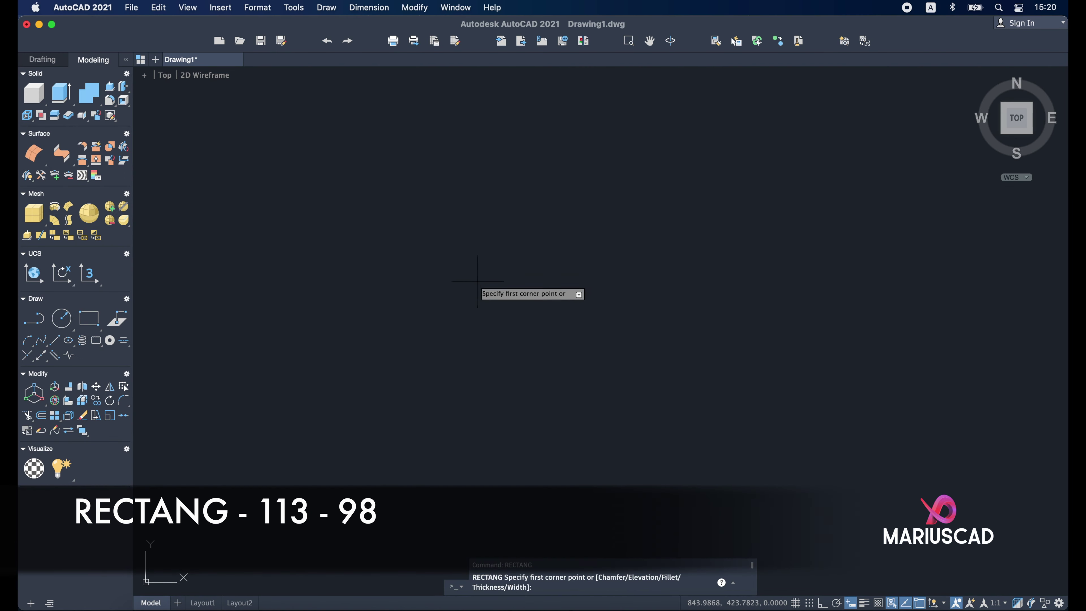
{"action": "left_click", "coordinate": [447, 251]}
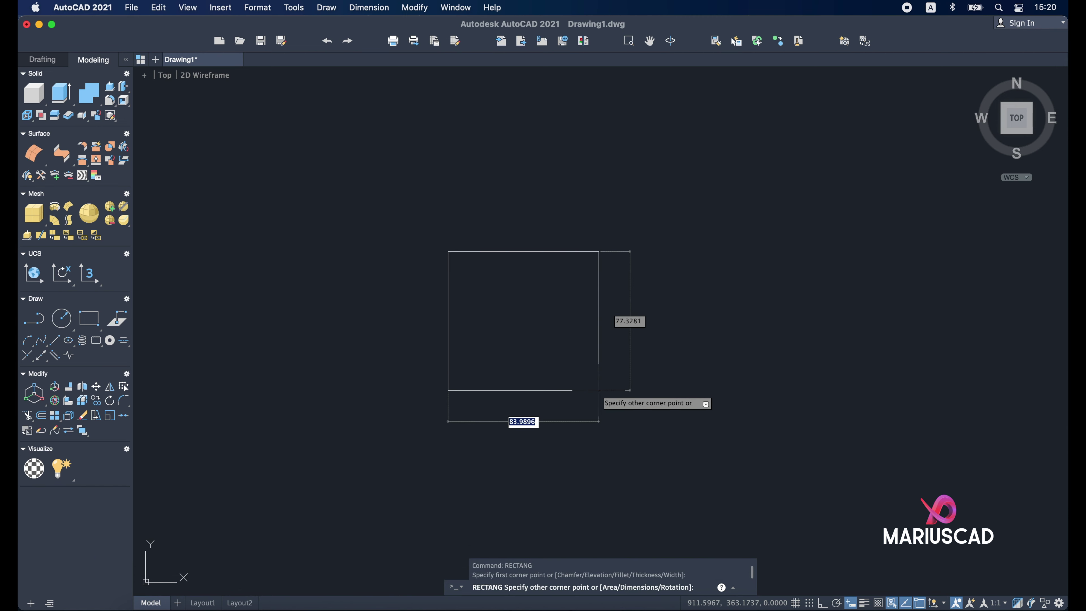
{"action": "type", "text": "113"}
{"action": "key", "text": "Tab"}
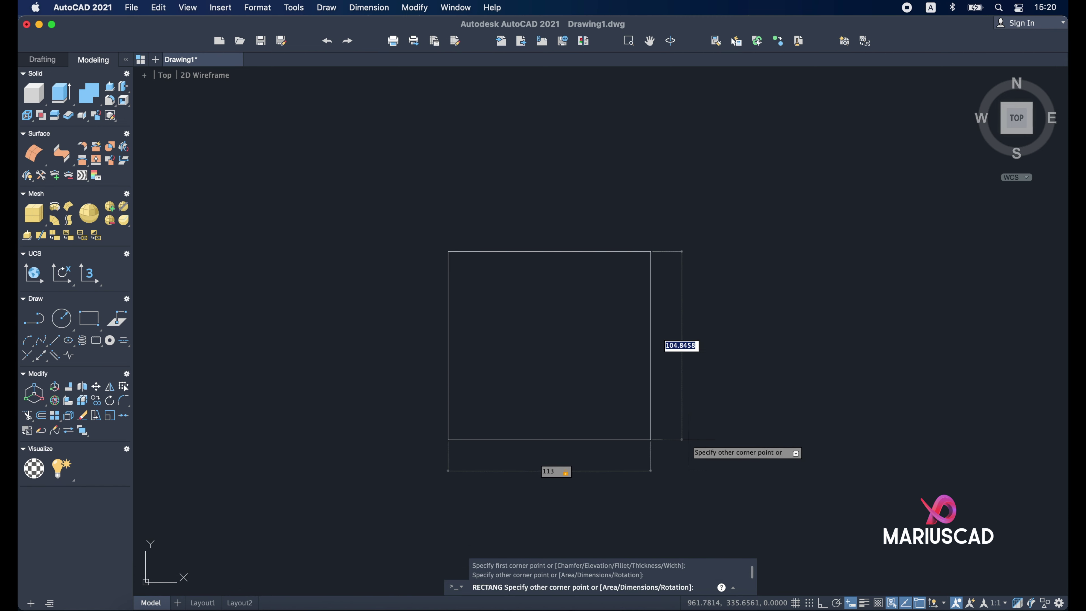
{"action": "type", "text": "98"}
{"action": "key", "text": "Return"}
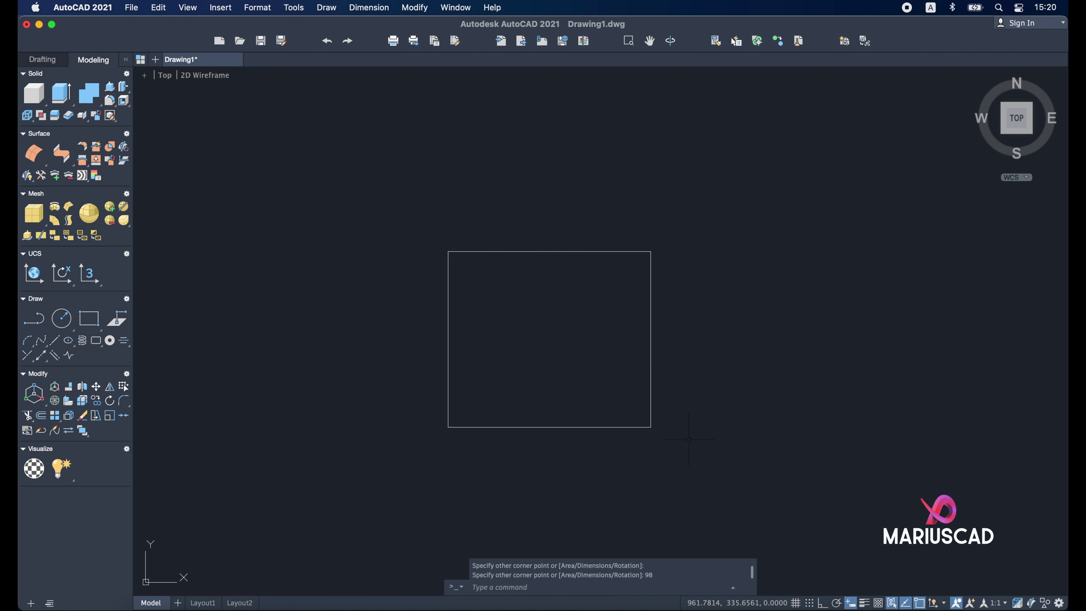
{"action": "key", "text": "Escape"}
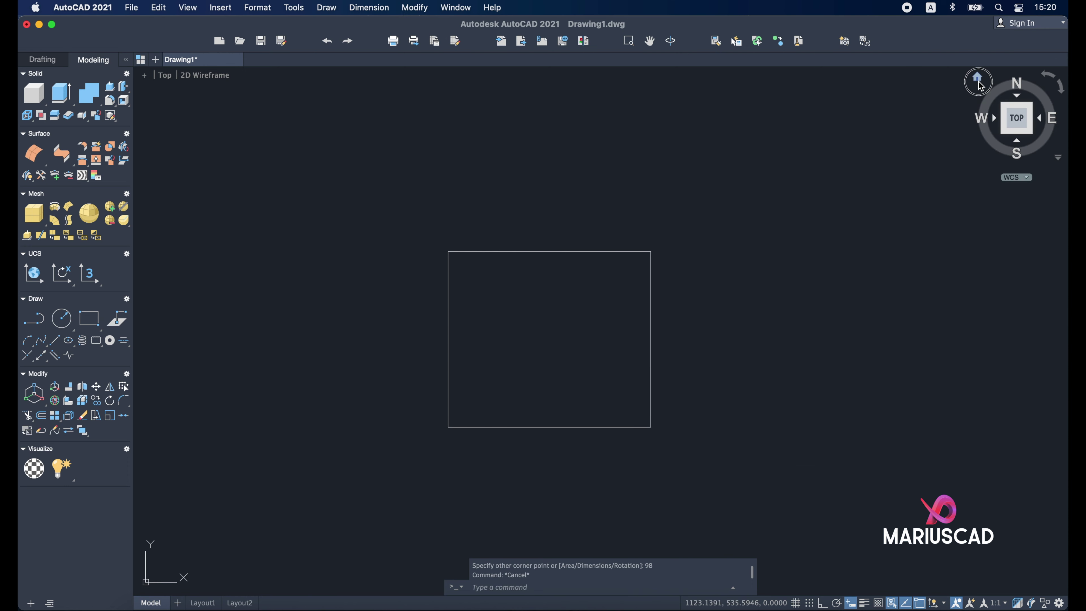
Step: Switch to an isometric view and press-pull the rectangle up 11 into a slab
{"action": "left_click", "coordinate": [979, 81]}
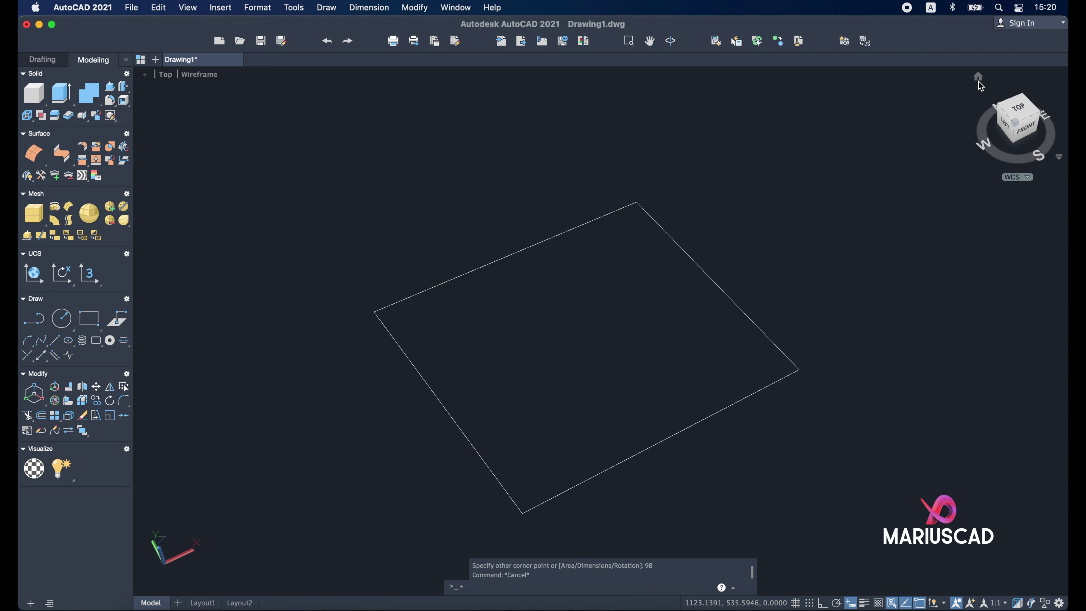
{"action": "left_click", "coordinate": [110, 93]}
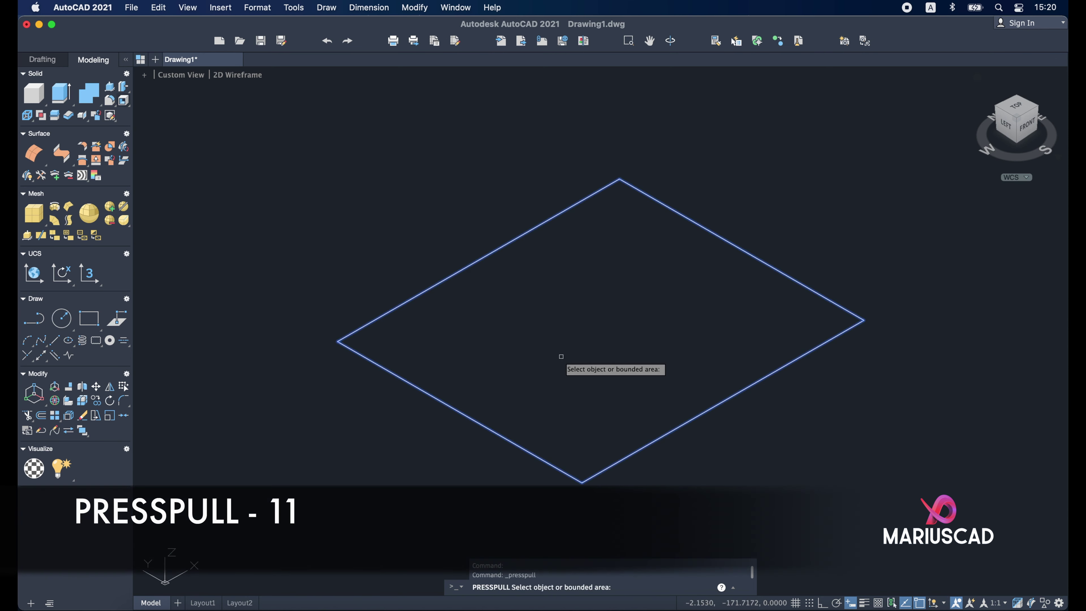
{"action": "left_click", "coordinate": [564, 349]}
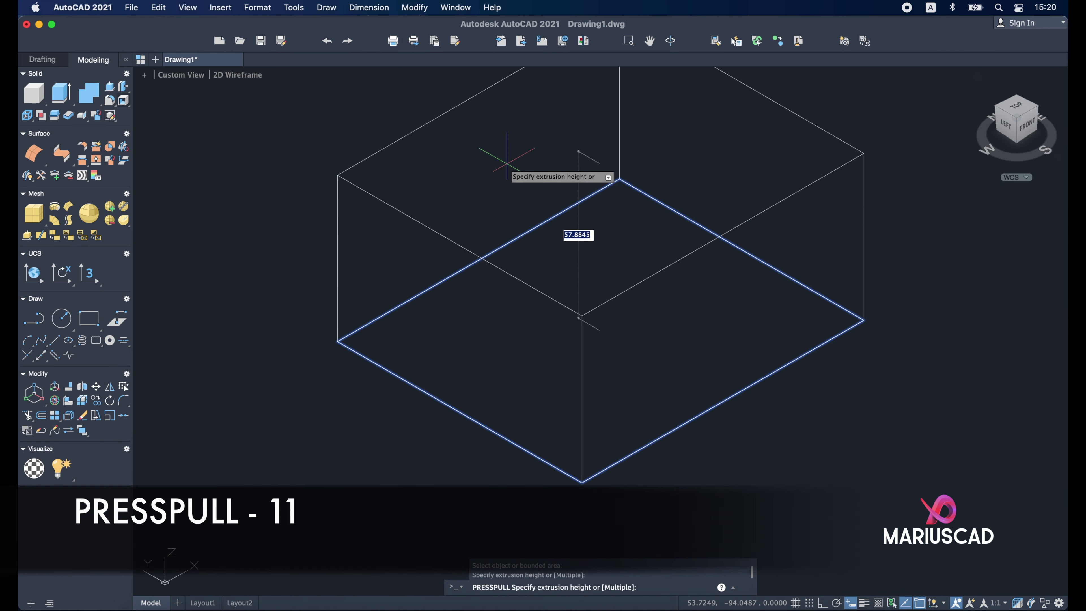
{"action": "type", "text": "10"}
{"action": "key", "text": "Return"}
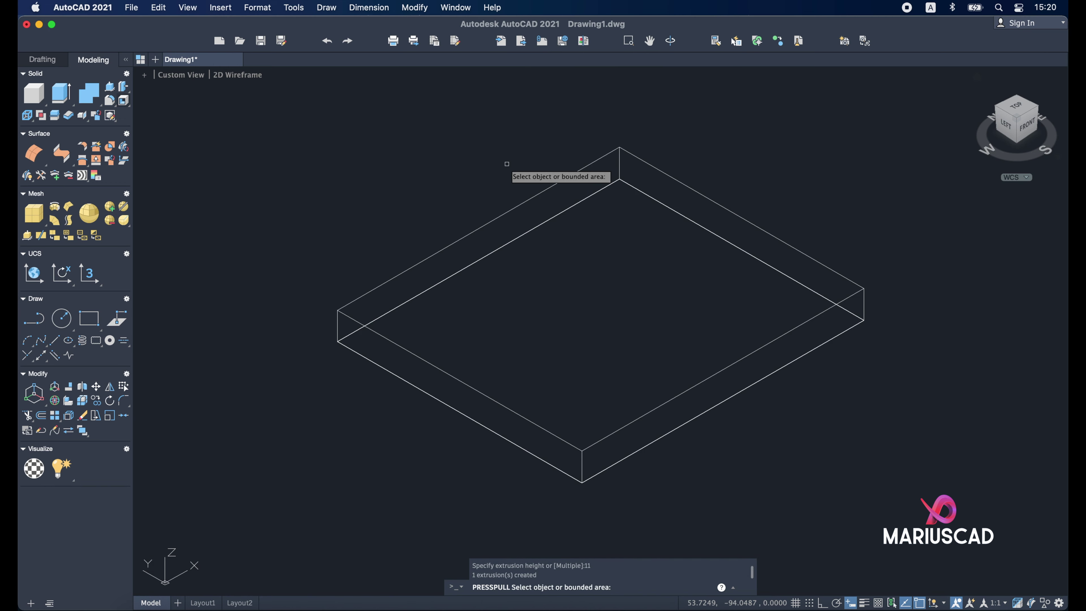
{"action": "left_click", "coordinate": [907, 605]}
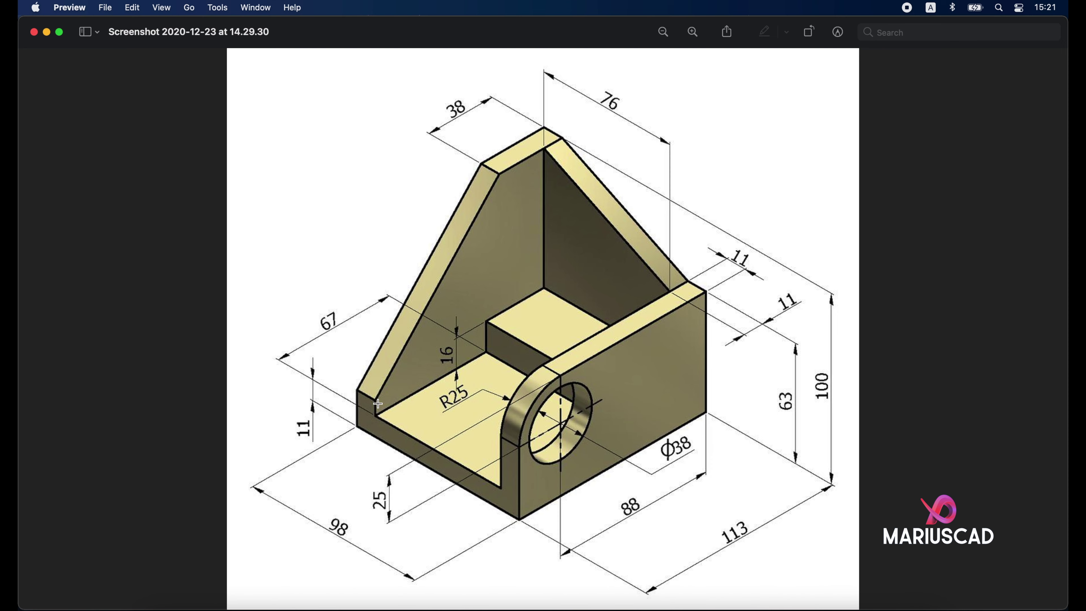
Step: Cancel a trial rectangle snapped to the slab's top corner and switch to the Front view
{"action": "left_click", "coordinate": [47, 31]}
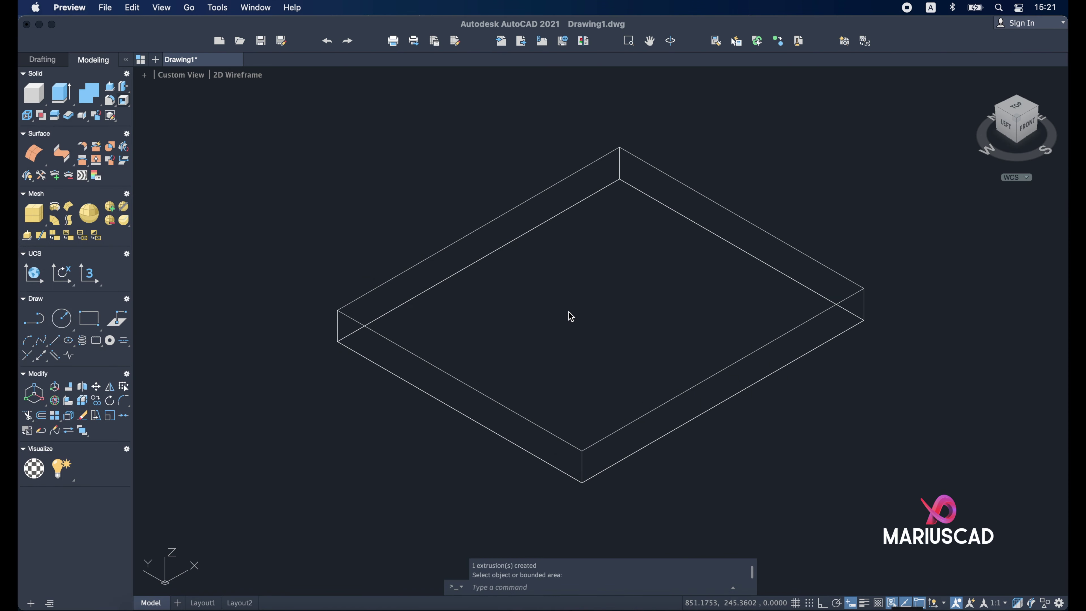
{"action": "left_click", "coordinate": [572, 296]}
{"action": "key", "text": "Escape"}
{"action": "type", "text": "rec"}
{"action": "key", "text": "Return"}
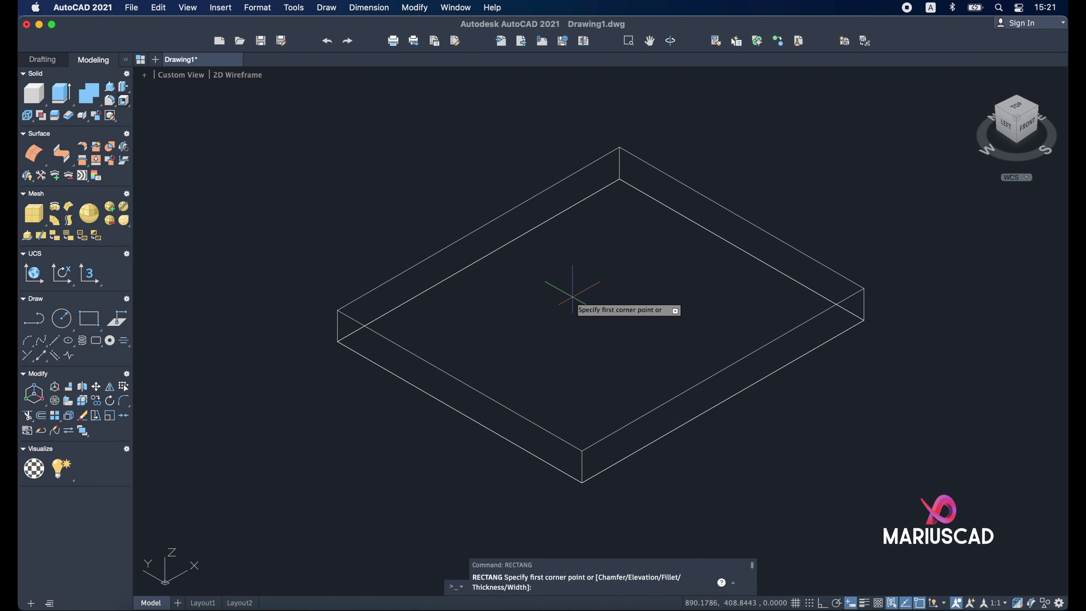
{"action": "middle_click_drag", "start_coordinate": [629, 157], "coordinate": [571, 318]}
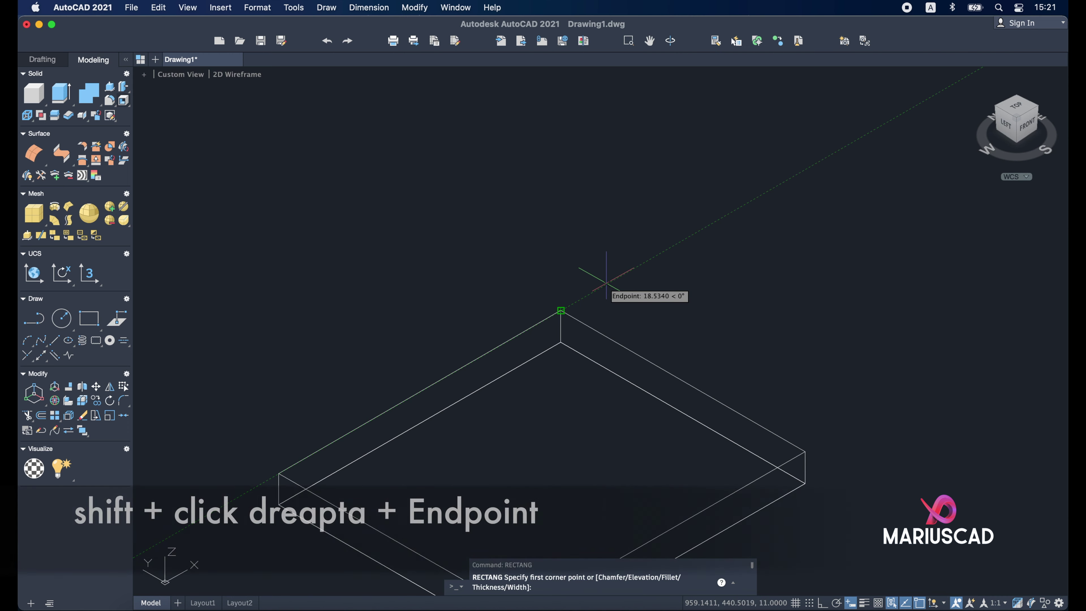
{"action": "right_click", "coordinate": [606, 285], "text": "shift"}
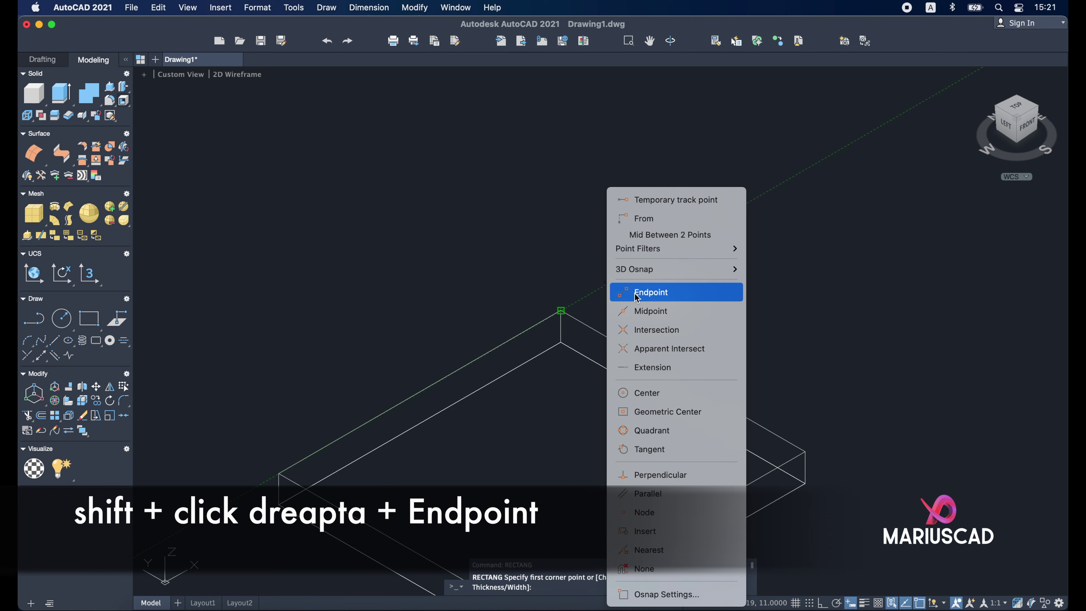
{"action": "left_click", "coordinate": [628, 293]}
{"action": "left_click", "coordinate": [560, 309]}
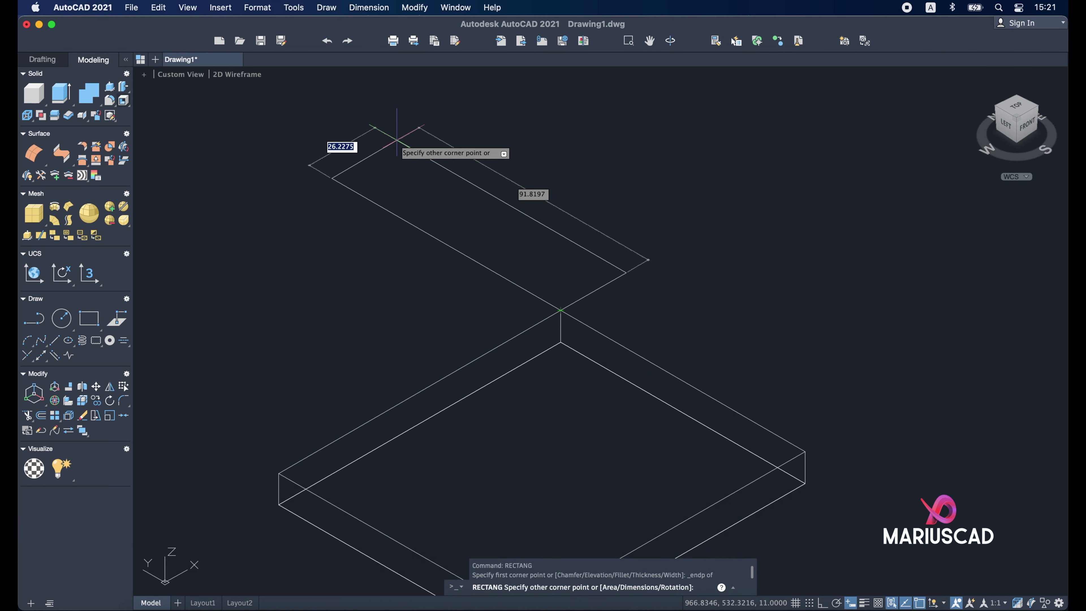
{"action": "middle_click_drag", "start_coordinate": [272, 281], "coordinate": [342, 257]}
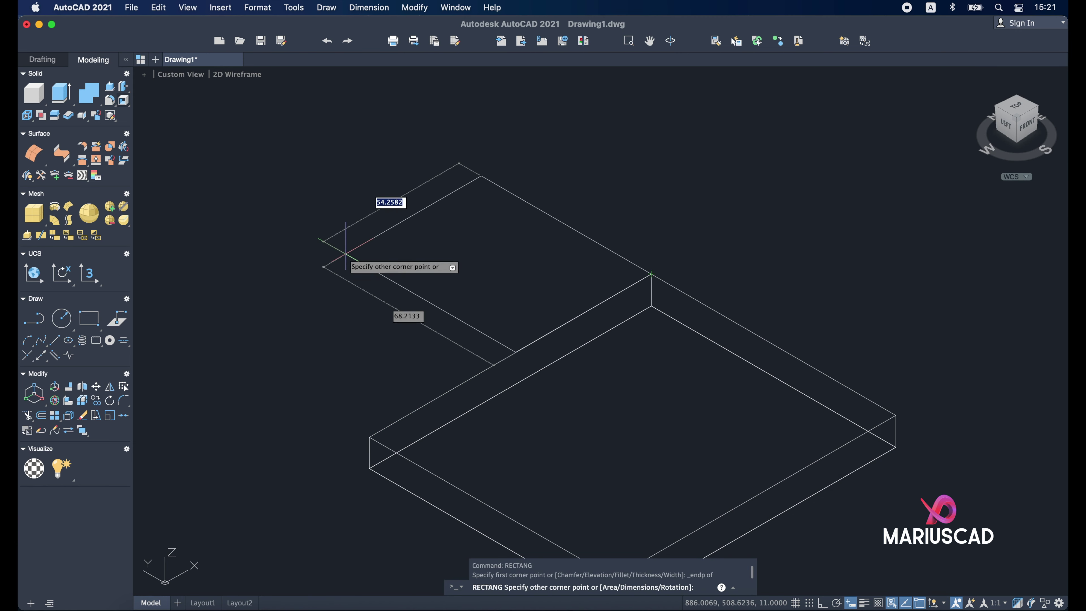
{"action": "key", "text": "Escape"}
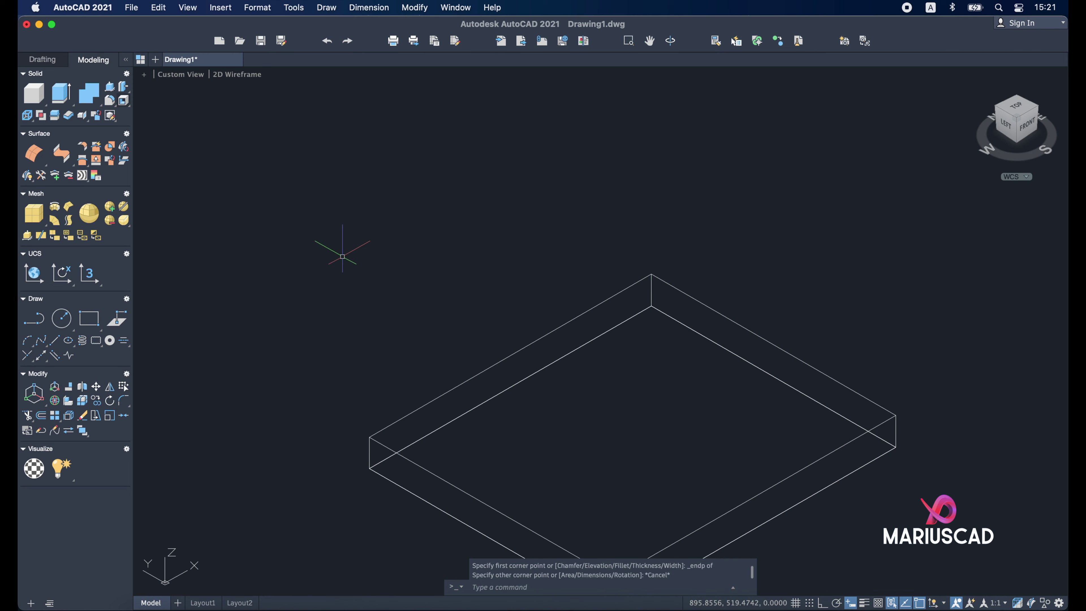
{"action": "left_click", "coordinate": [1054, 147]}
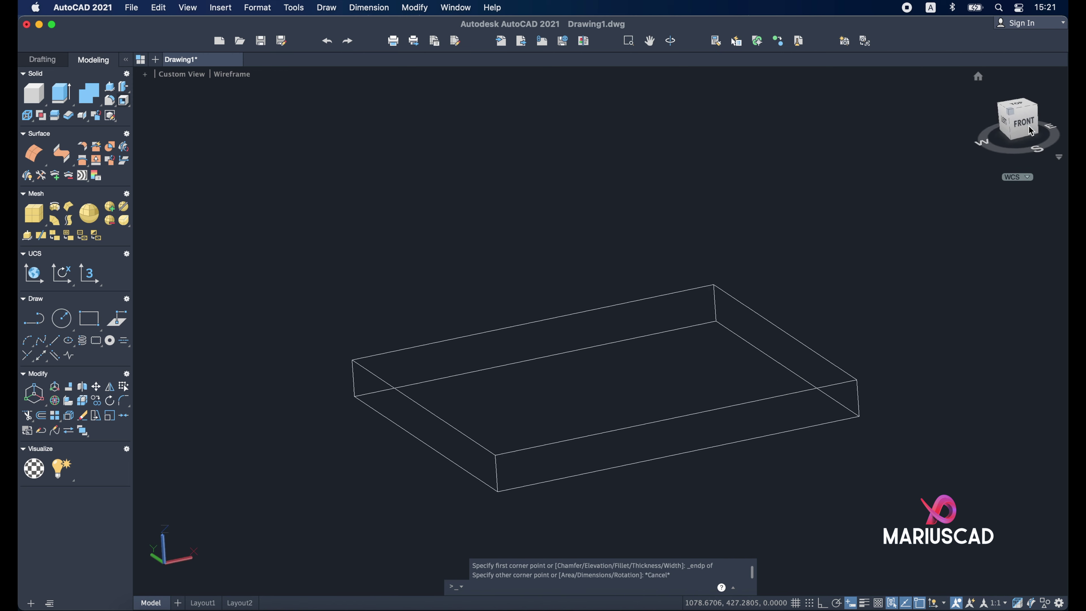
Step: Align a new UCS to the front View, then orbit back to an isometric view of the plate
{"action": "left_click", "coordinate": [295, 7]}
{"action": "mouse_move", "coordinate": [302, 191]}
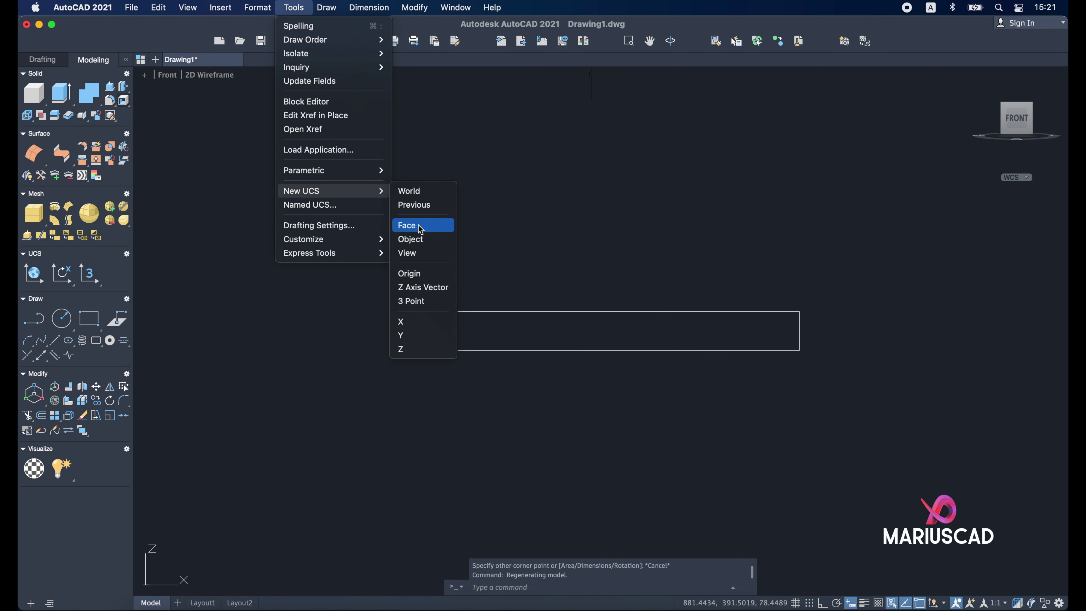
{"action": "left_click", "coordinate": [445, 255]}
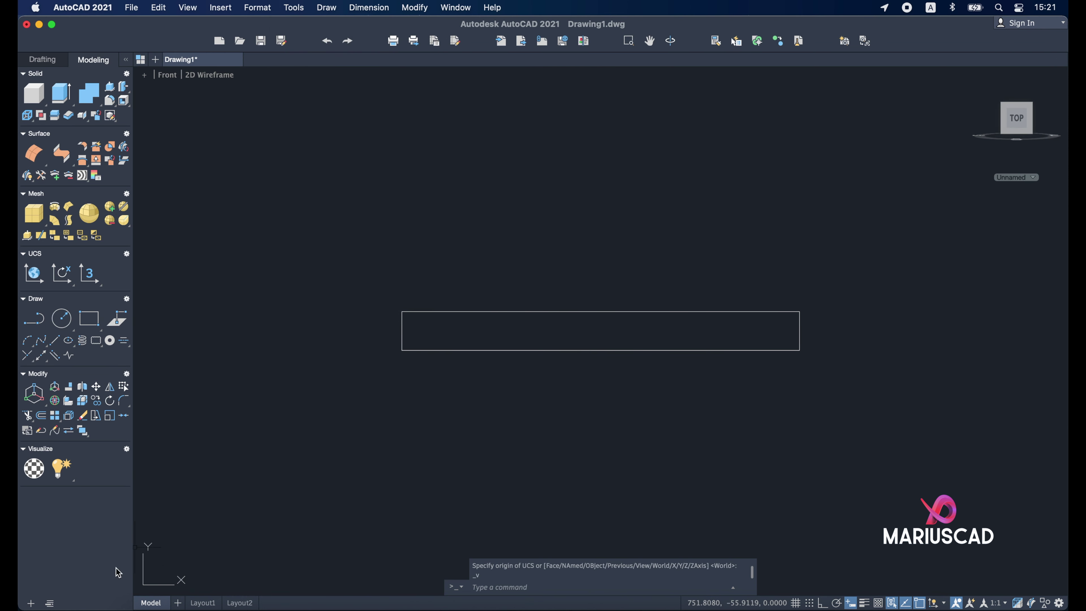
{"action": "middle_click_drag", "start_coordinate": [543, 235], "coordinate": [601, 294], "text": "shift"}
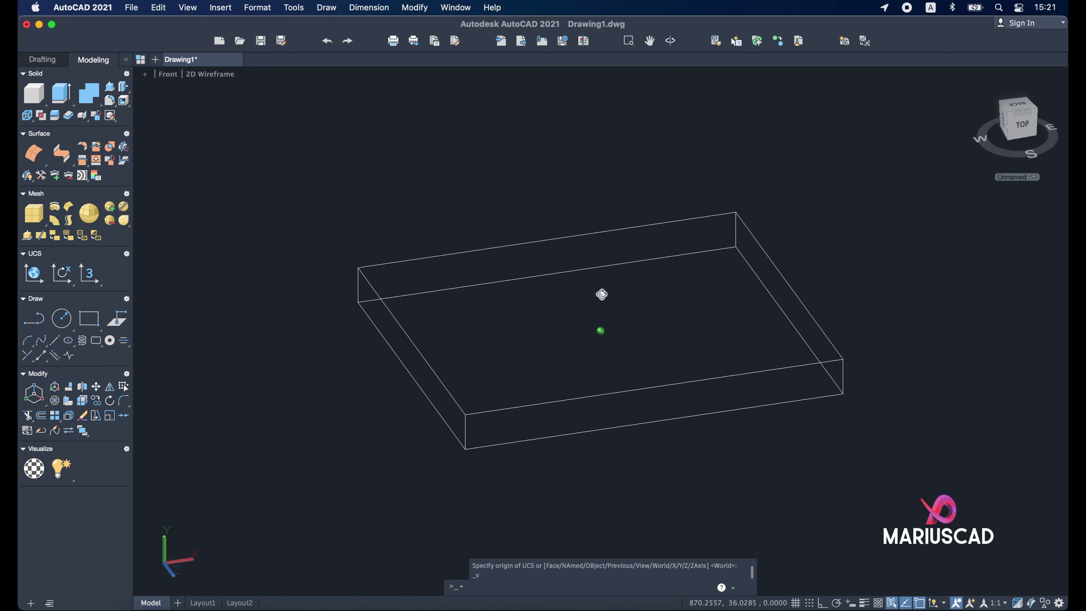
{"action": "middle_click_drag", "start_coordinate": [618, 139], "coordinate": [623, 192]}
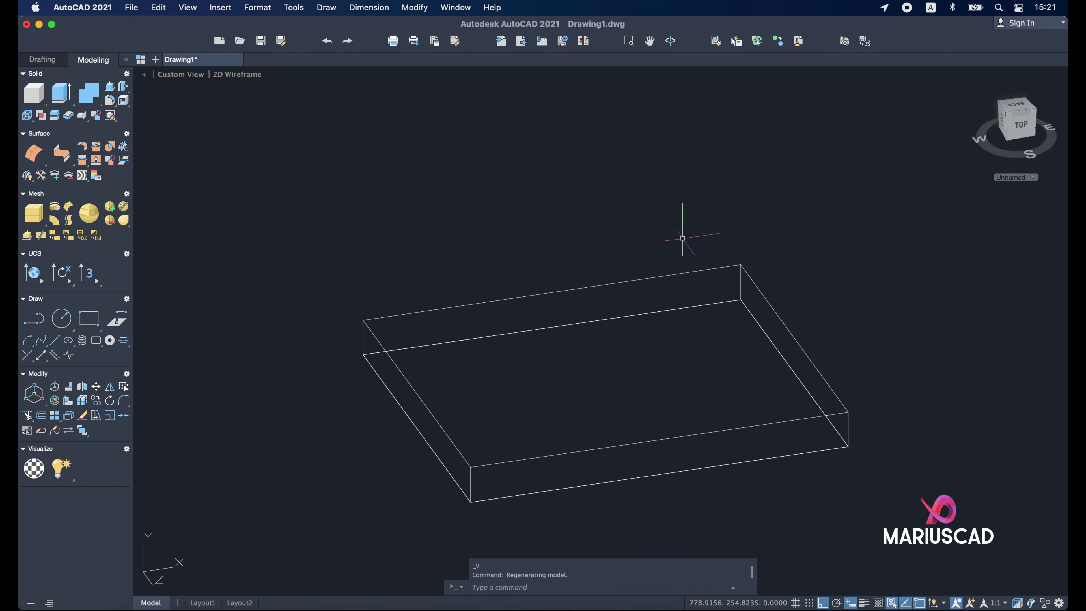
{"action": "middle_click_drag", "start_coordinate": [694, 187], "coordinate": [724, 260]}
{"action": "type", "text": "rectang"}
{"action": "key", "text": "Return"}
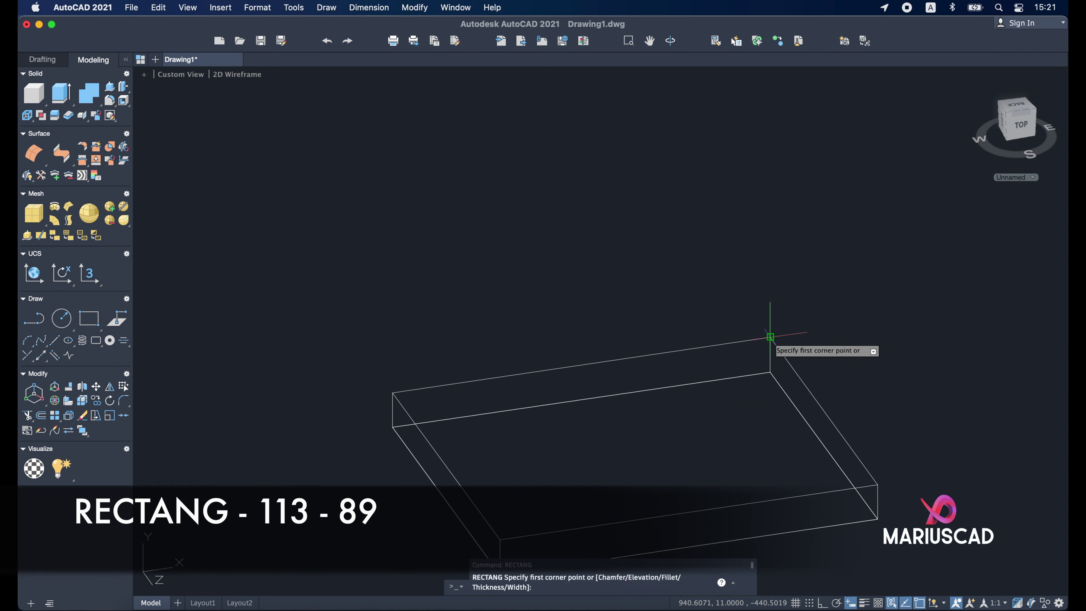
Step: Draw the upright 113 × 89 wall rectangle from the plate's back corner
{"action": "left_click", "coordinate": [770, 337]}
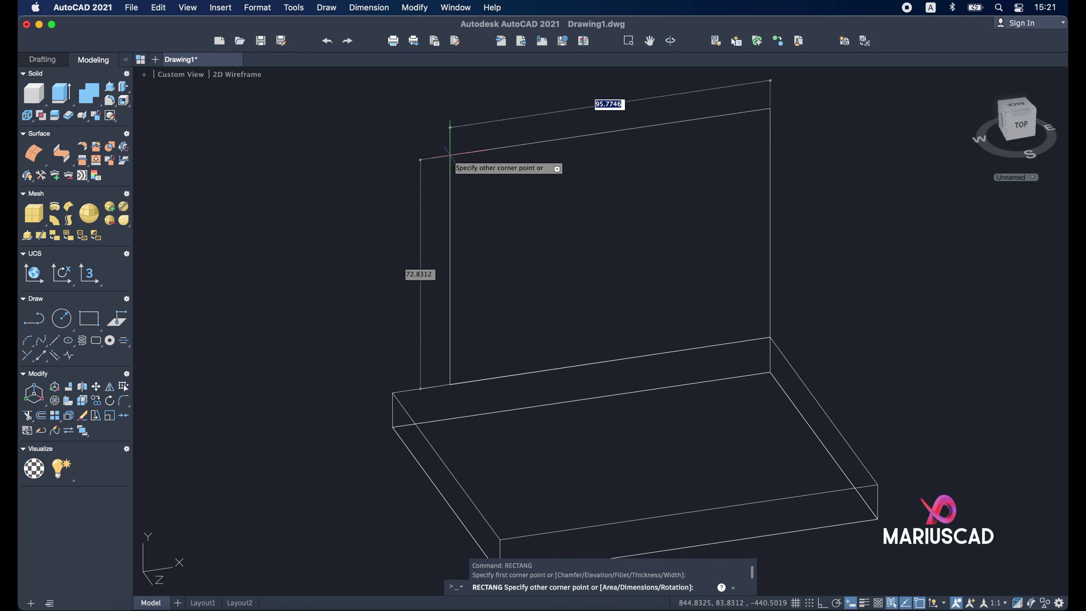
{"action": "type", "text": "113"}
{"action": "key", "text": "Tab"}
{"action": "type", "text": "89"}
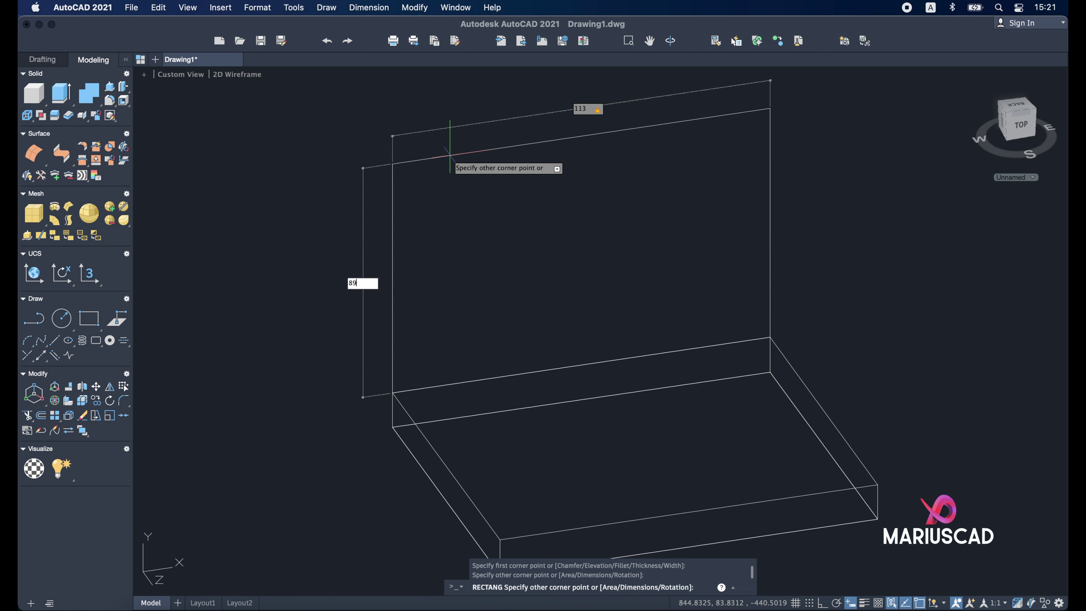
{"action": "key", "text": "Return"}
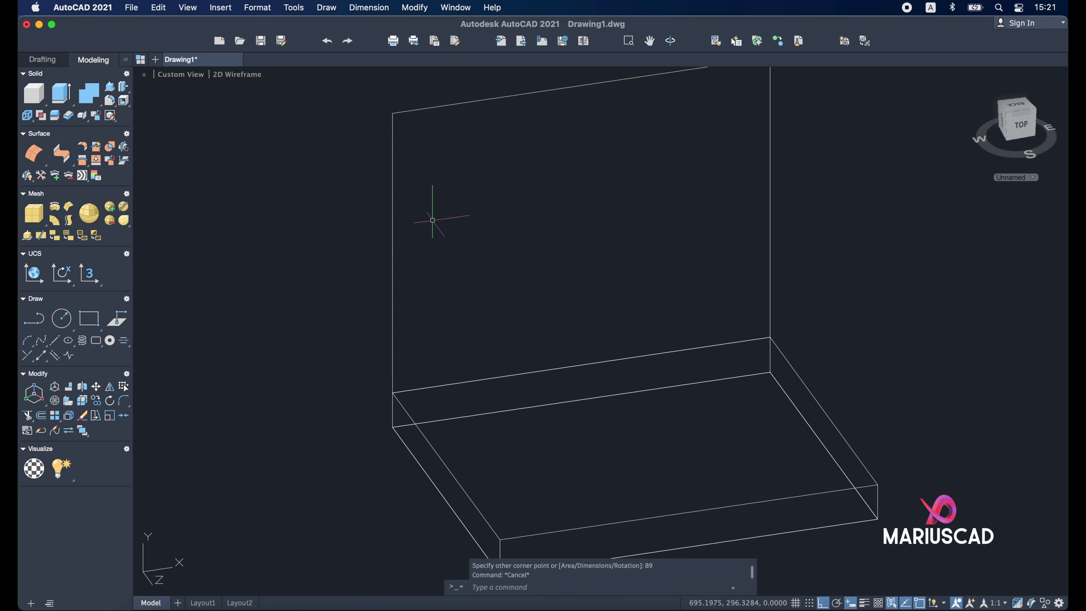
{"action": "mouse_move", "coordinate": [434, 220]}
{"action": "middle_mouse_down", "text": "shift"}
{"action": "mouse_move", "coordinate": [487, 228]}
{"action": "mouse_move", "coordinate": [457, 250]}
{"action": "middle_mouse_up", "text": "shift"}
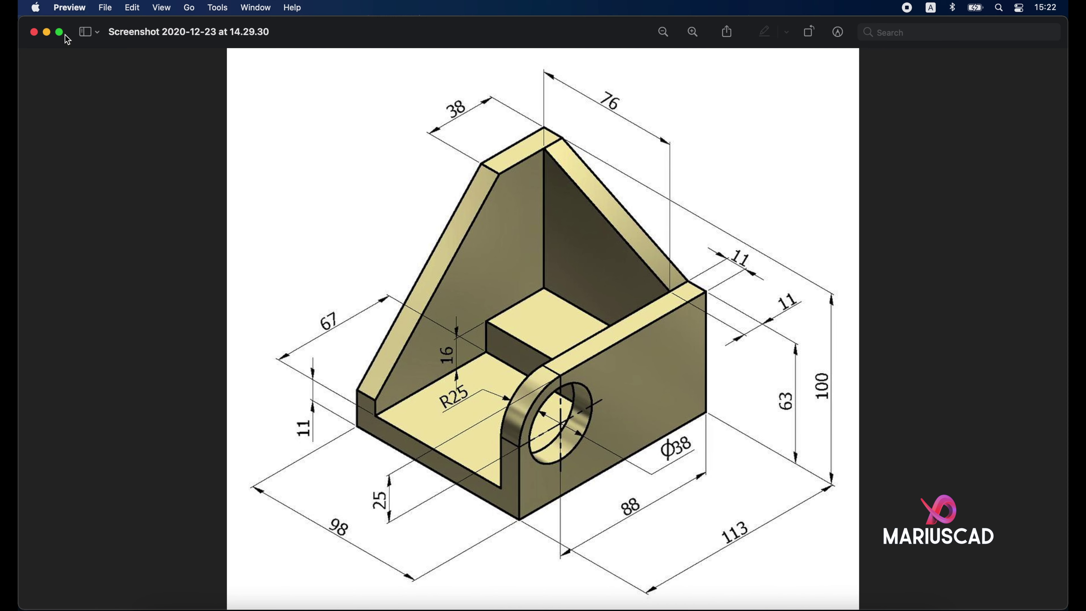
Step: Minimize the Preview reference window to return to the AutoCAD model
{"action": "left_click", "coordinate": [47, 32]}
Step: Draw an 8-unit vertical line up from the base plate's back corner
{"action": "left_click", "coordinate": [488, 353]}
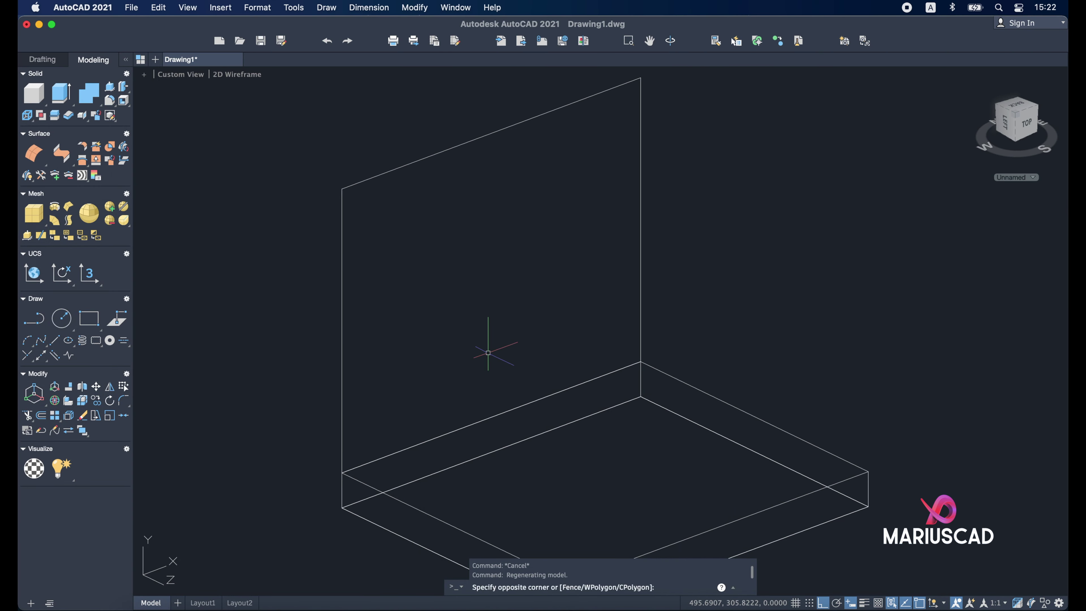
{"action": "key", "text": "Escape"}
{"action": "type", "text": "l"}
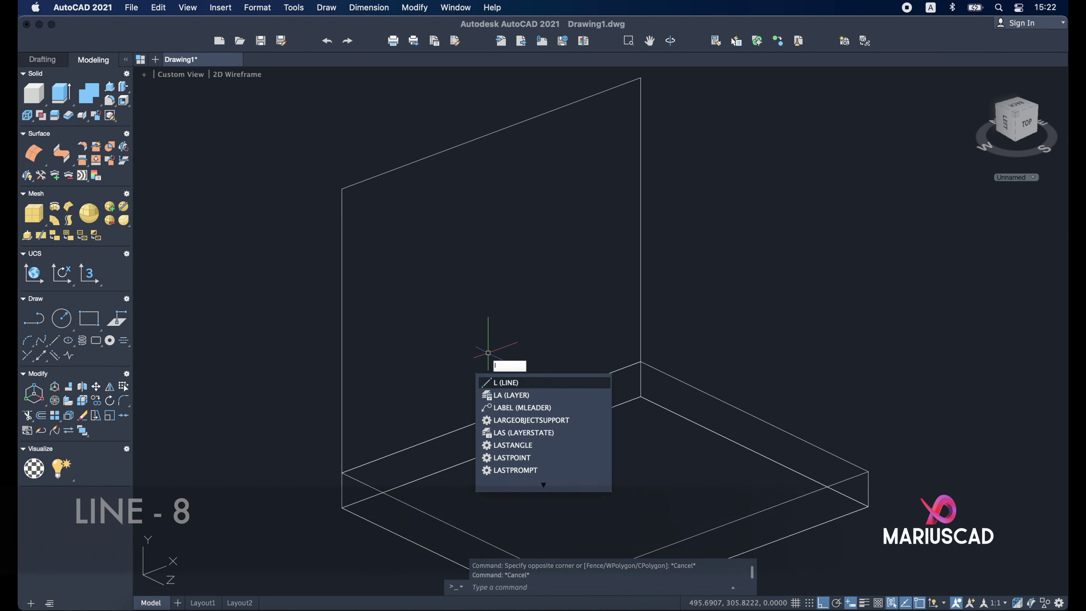
{"action": "key", "text": "Return"}
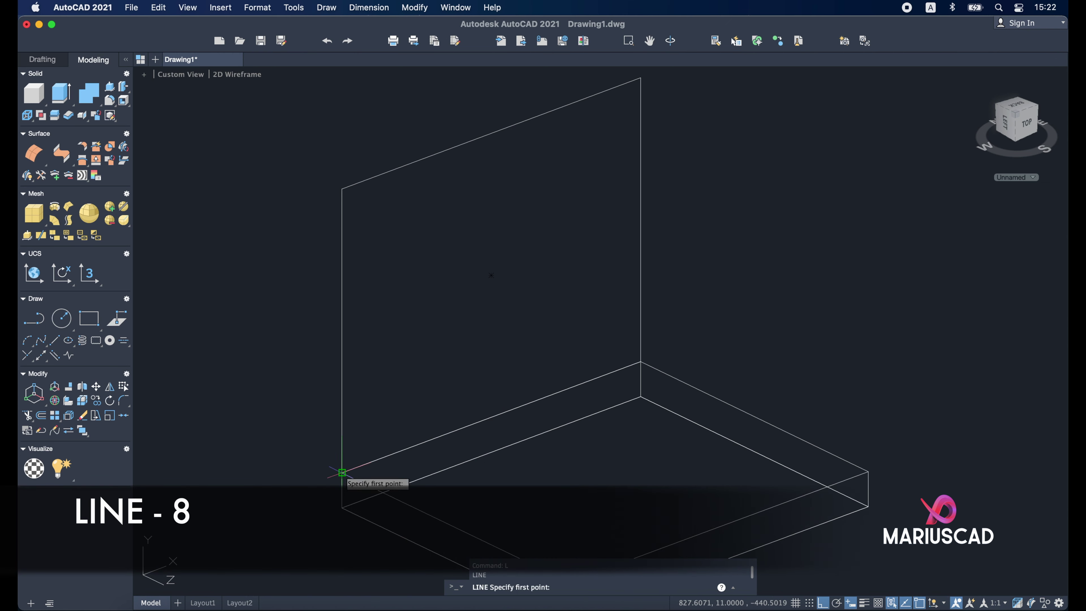
{"action": "left_click", "coordinate": [342, 473]}
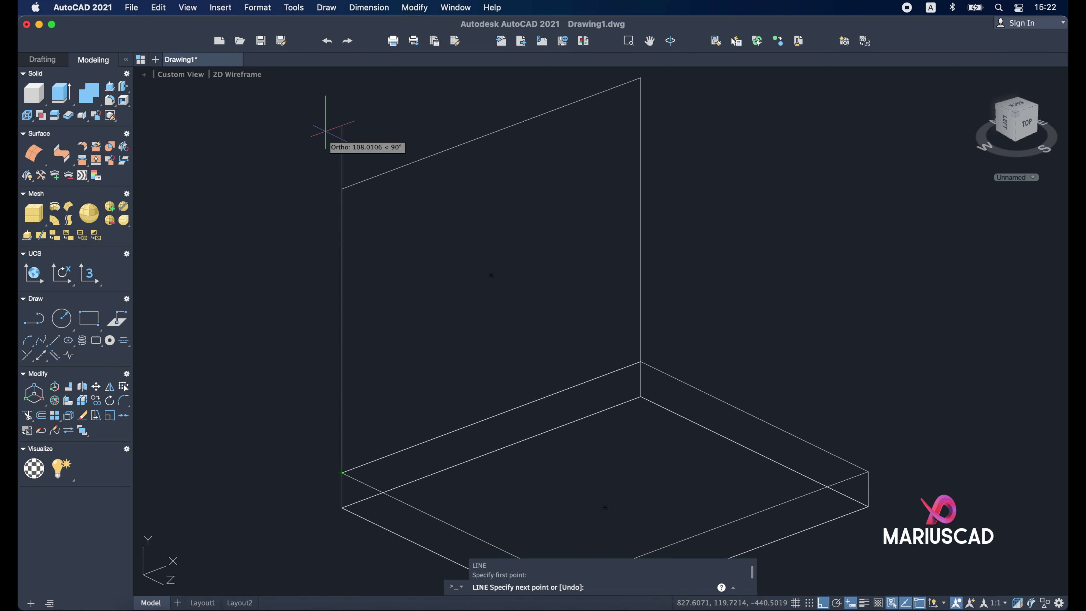
{"action": "type", "text": "8"}
{"action": "key", "text": "Return"}
{"action": "key", "text": "Escape"}
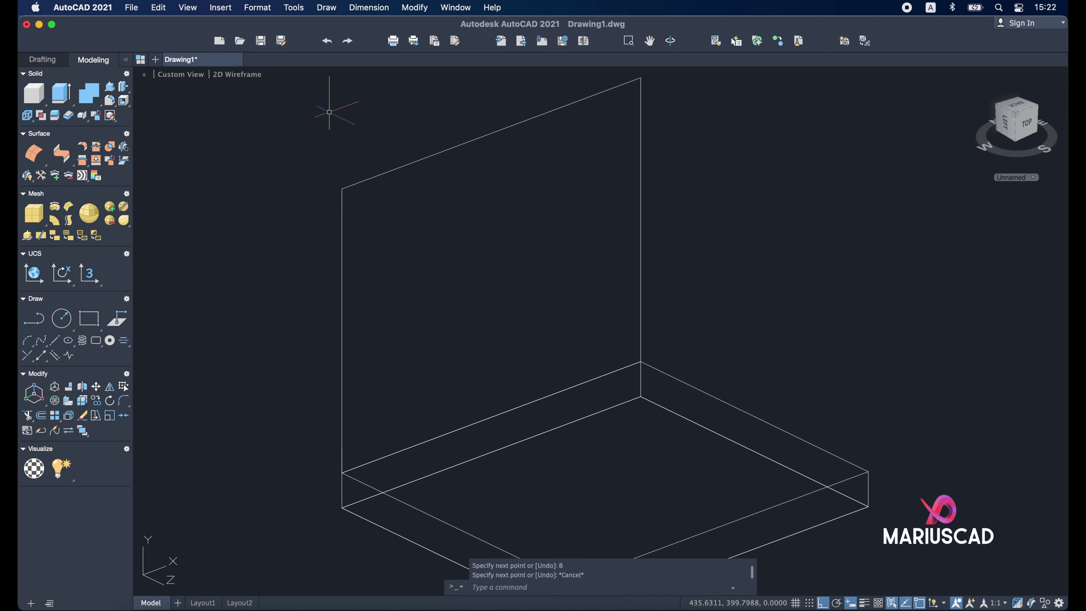
Step: Draw a 38-unit line along the wall's top edge from its top corner
{"action": "type", "text": "l"}
{"action": "key", "text": "Return"}
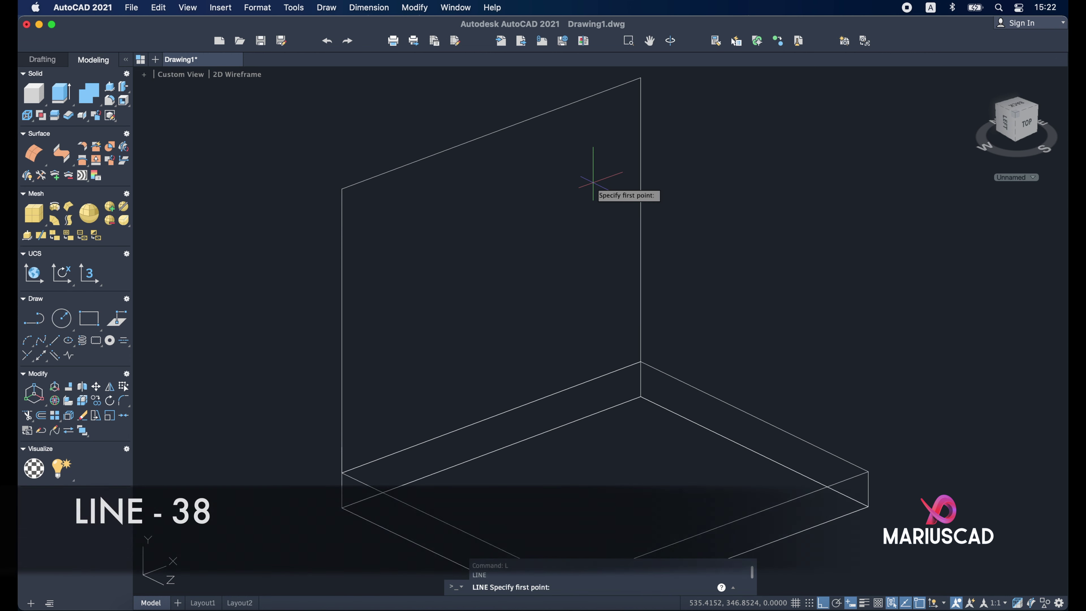
{"action": "middle_click_drag", "start_coordinate": [640, 85], "coordinate": [603, 170]}
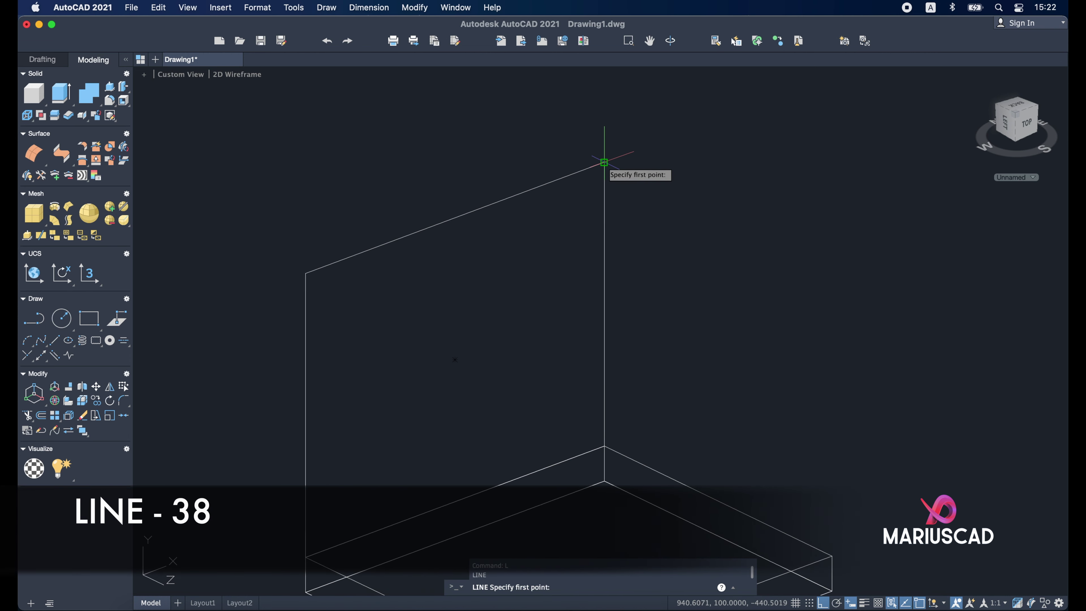
{"action": "left_click", "coordinate": [605, 162]}
{"action": "type", "text": "38"}
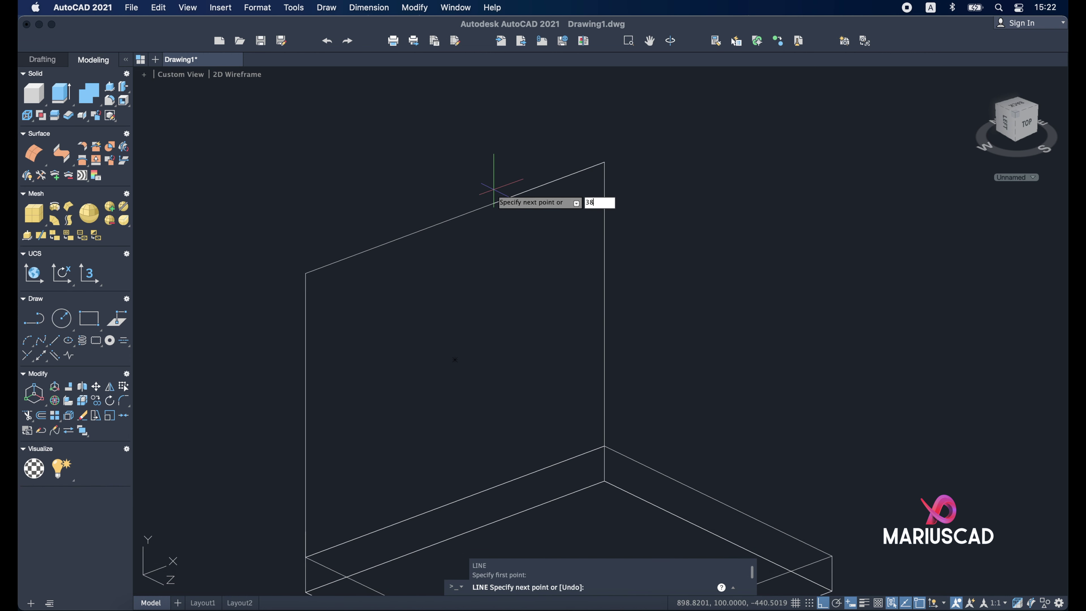
{"action": "key", "text": "Return"}
{"action": "key", "text": "Escape"}
{"action": "left_click", "coordinate": [521, 192]}
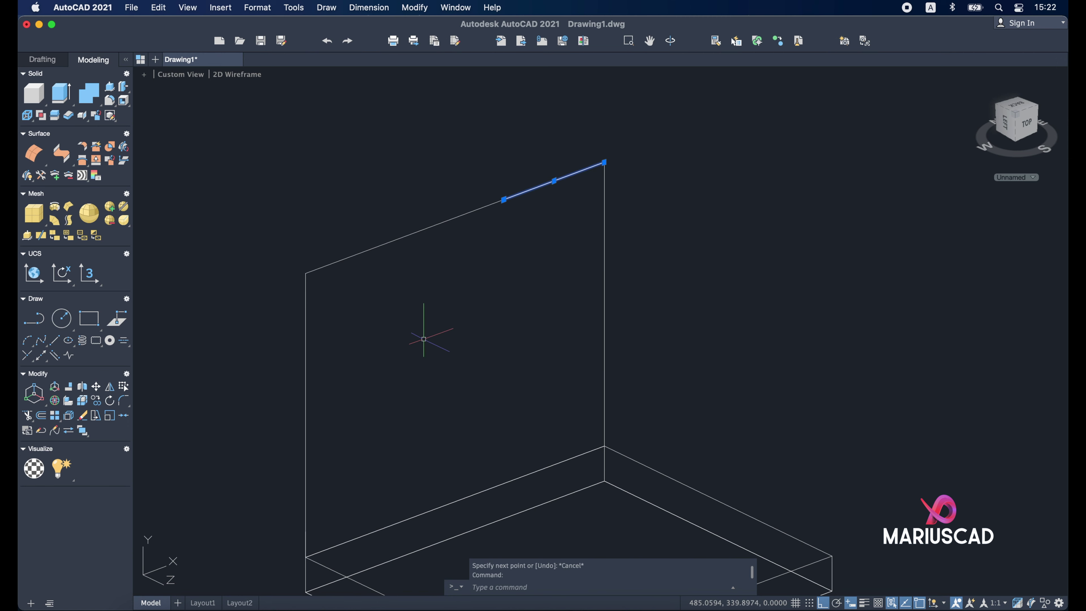
Step: Draw the sloped rib edge from the 38 line's end to the 8 line's top
{"action": "type", "text": "l"}
{"action": "key", "text": "Return"}
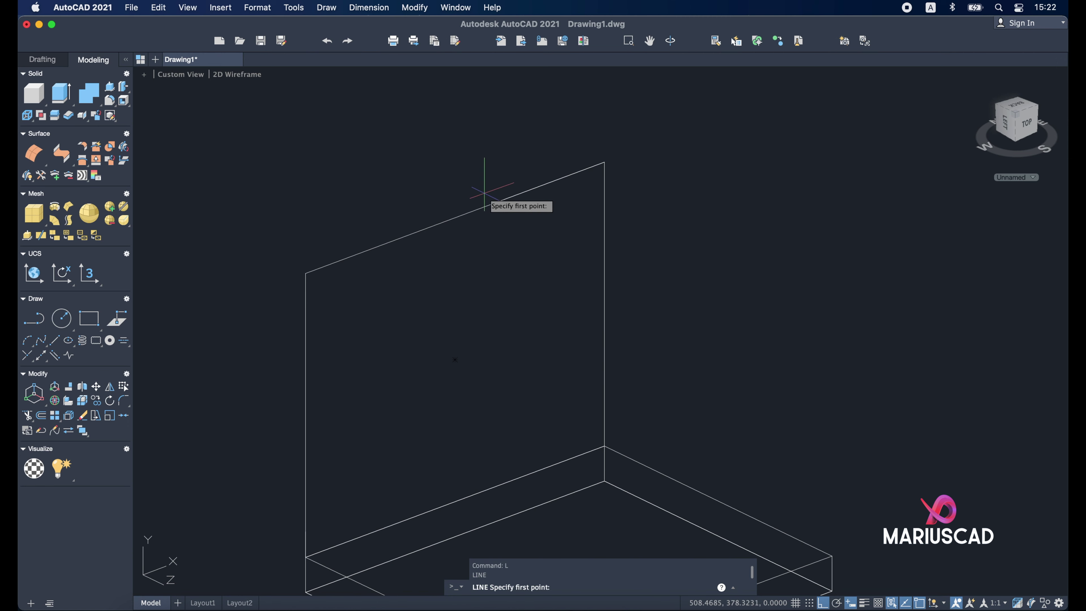
{"action": "left_click", "coordinate": [504, 199]}
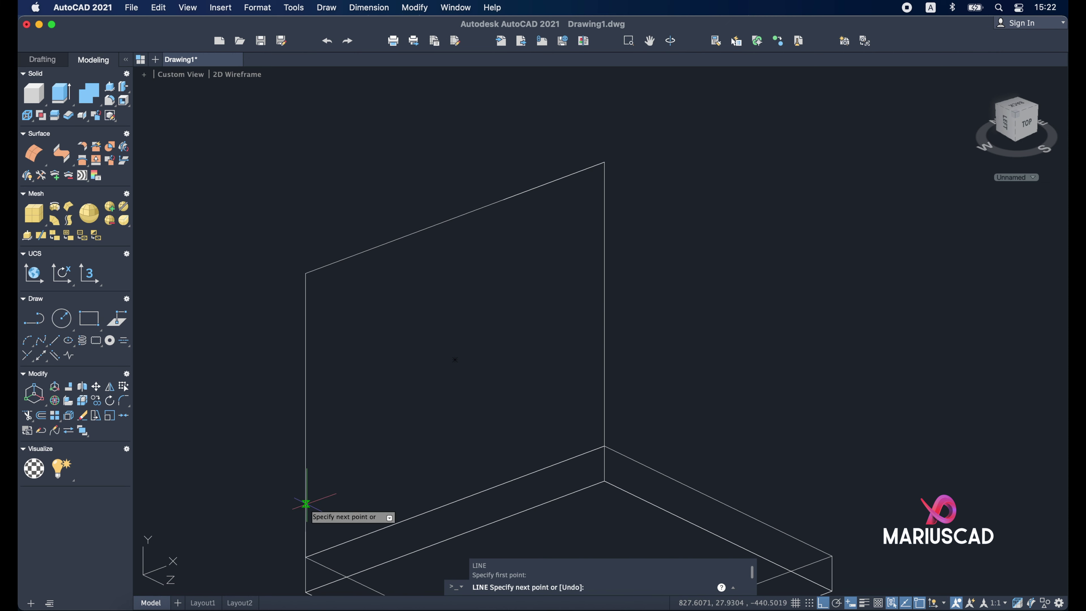
{"action": "left_click", "coordinate": [306, 532]}
{"action": "key", "text": "Escape"}
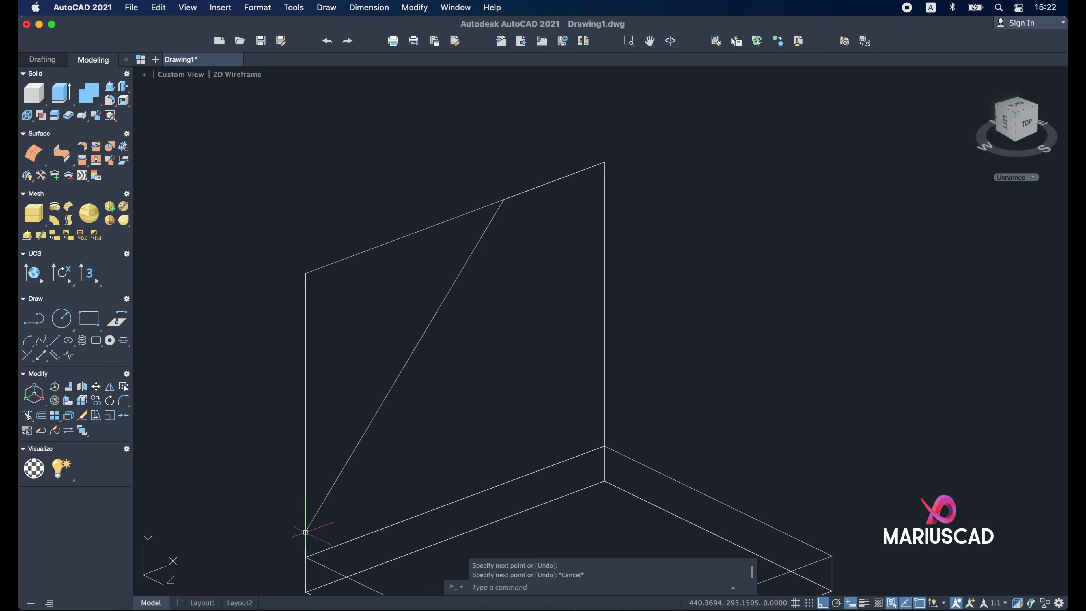
{"action": "key", "text": "Escape"}
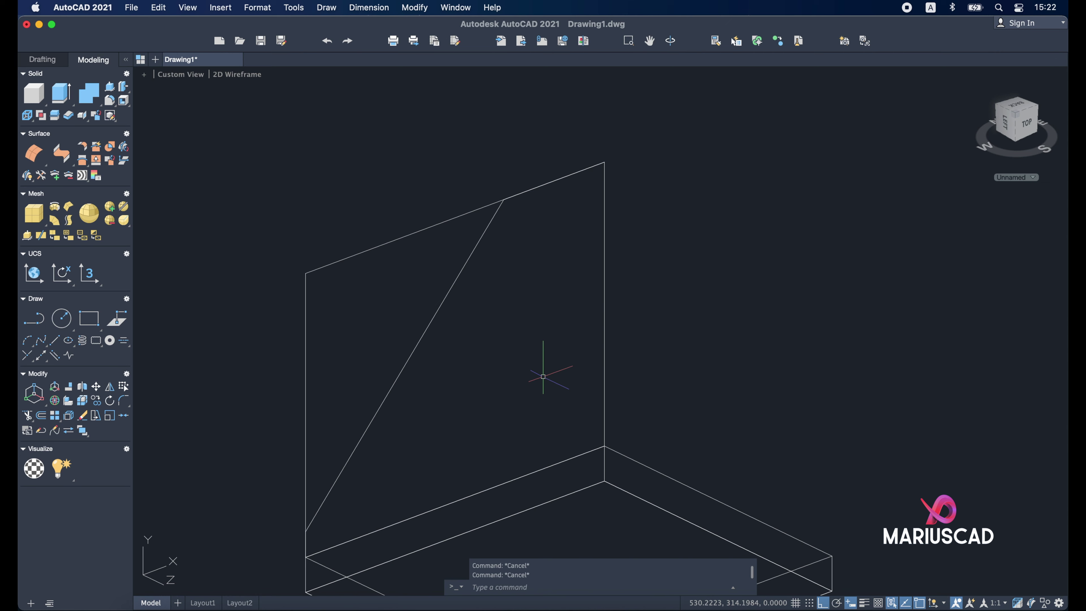
{"action": "type", "text": "pl"}
{"action": "key", "text": "Return"}
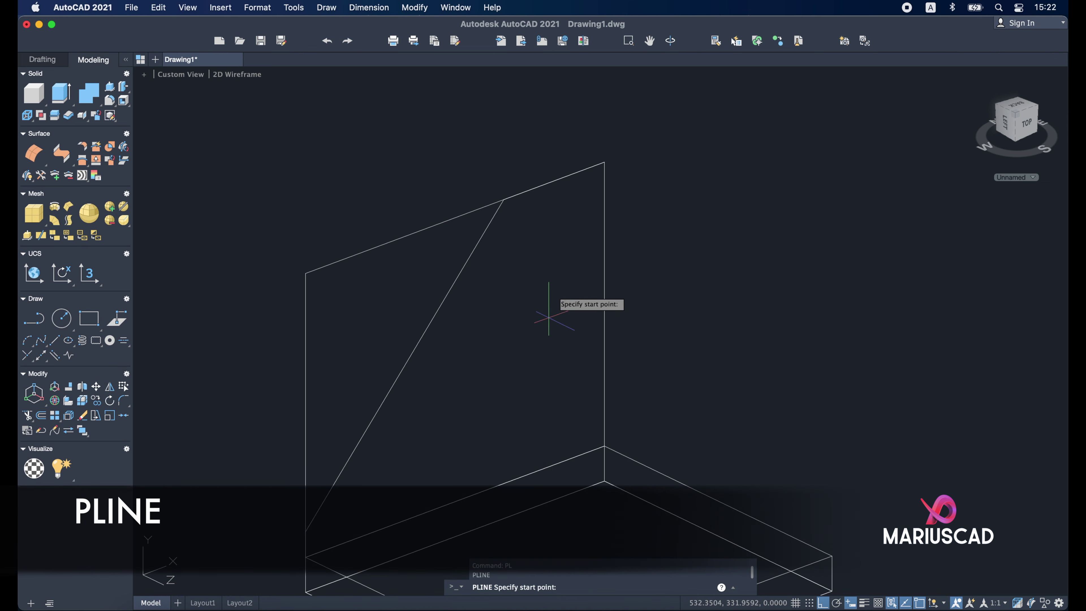
Step: Draw a polyline from the wall's top corner down to its bottom corner and lower-left endpoint
{"action": "left_click", "coordinate": [604, 162]}
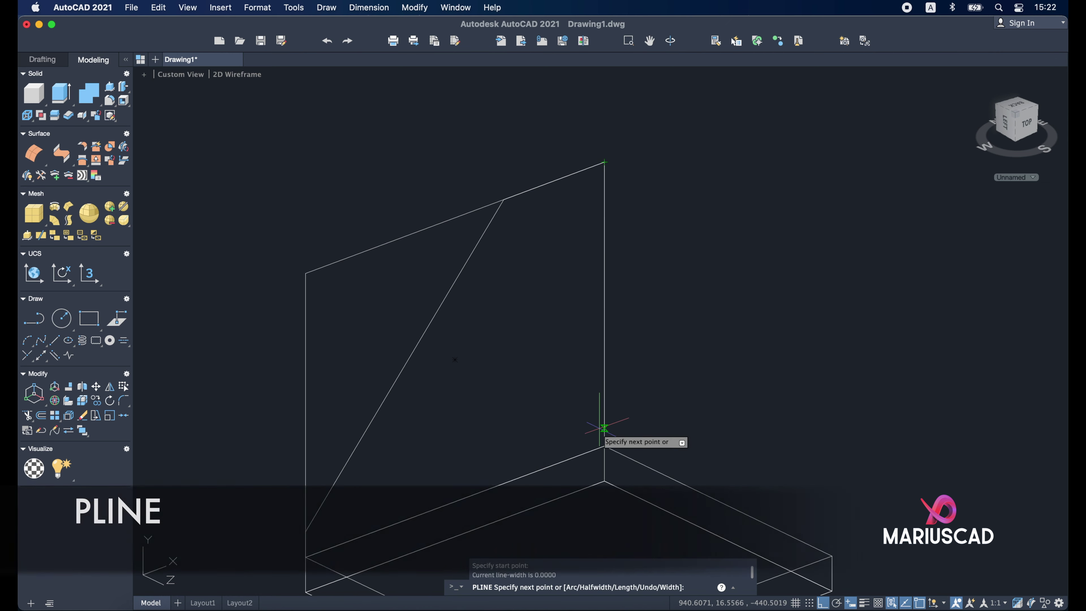
{"action": "right_click", "coordinate": [604, 445], "text": "shift"}
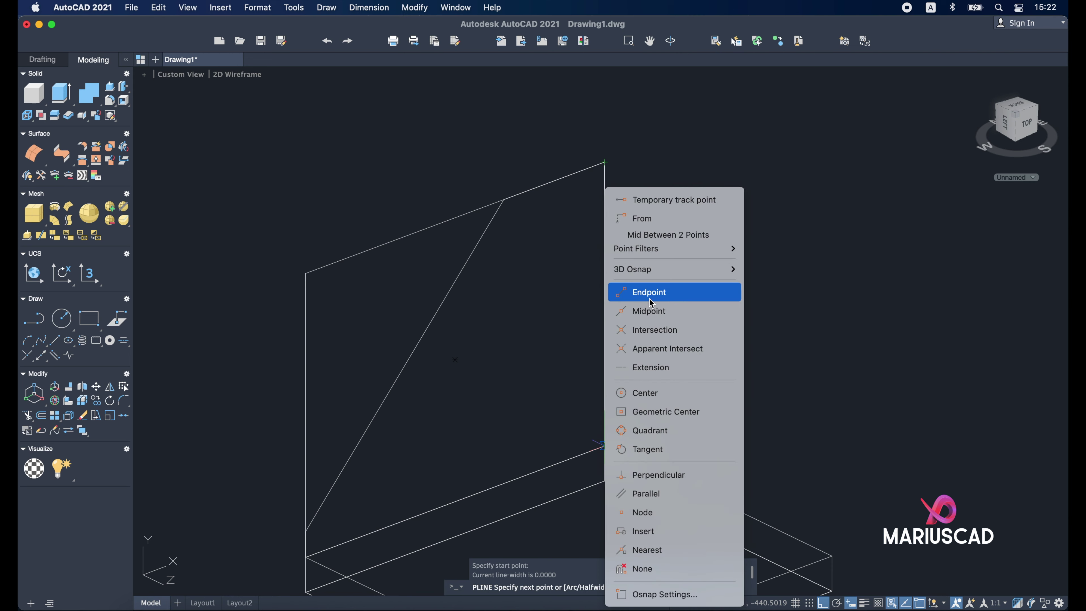
{"action": "left_click", "coordinate": [649, 292]}
{"action": "left_click", "coordinate": [604, 446]}
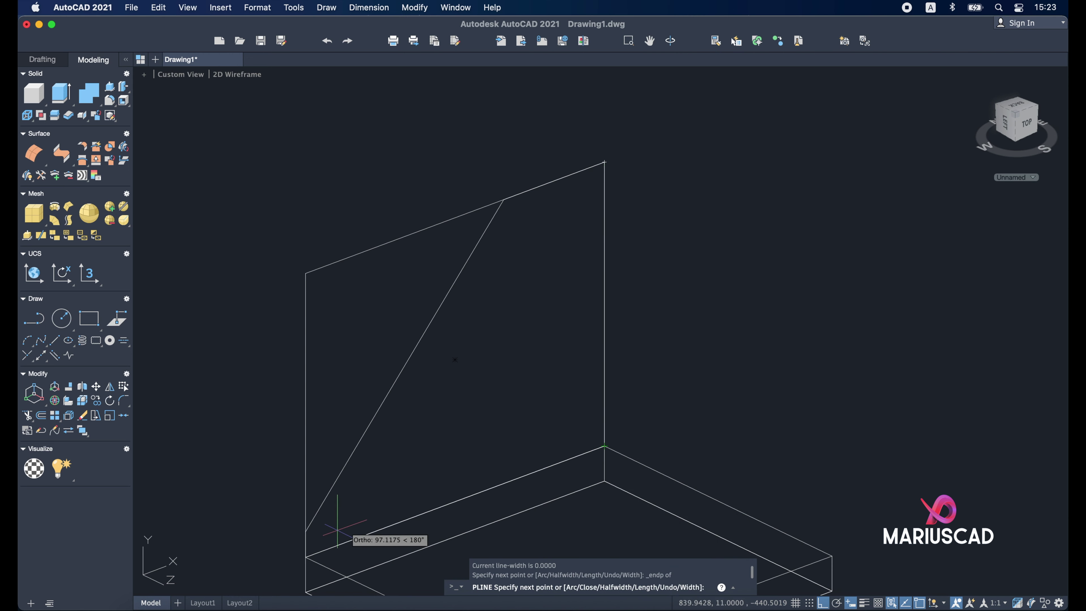
{"action": "left_click", "coordinate": [306, 556]}
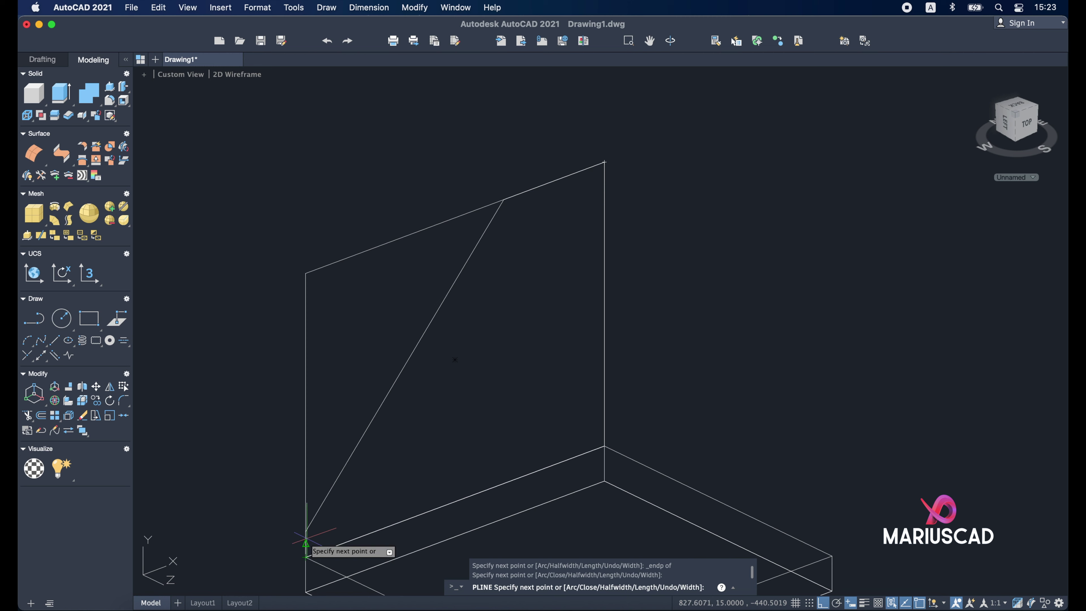
{"action": "key", "text": "Escape"}
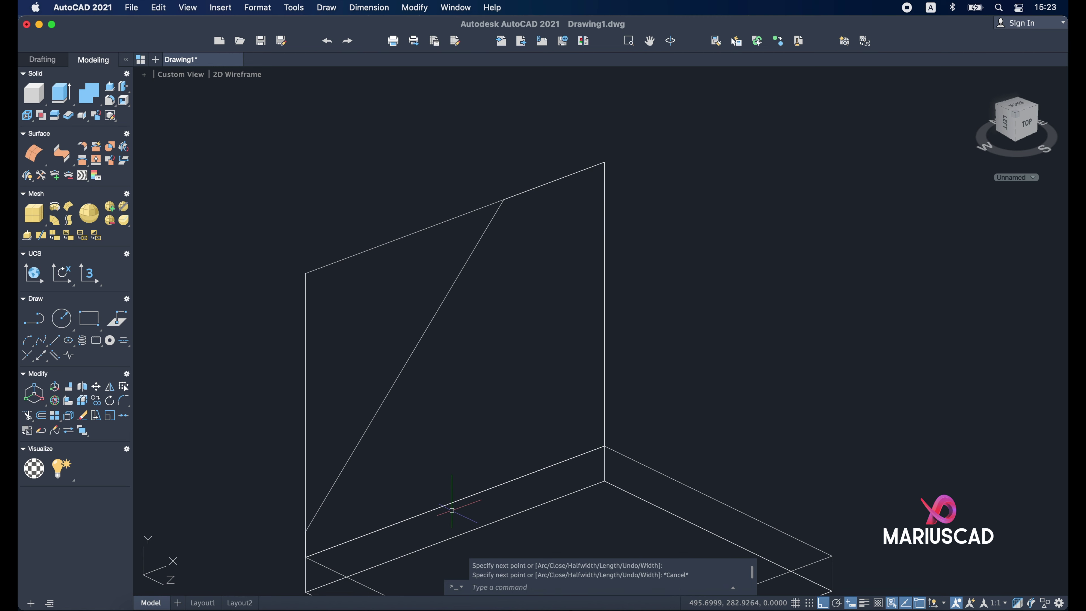
Step: Erase the old upright rectangle outline
{"action": "left_click", "coordinate": [448, 498]}
{"action": "key", "text": "Escape"}
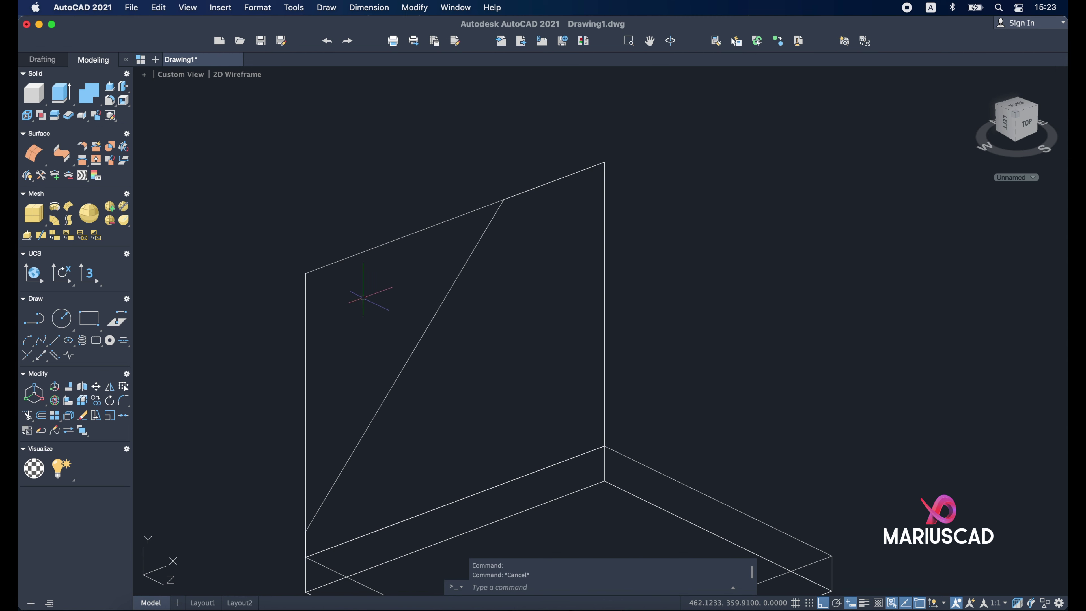
{"action": "left_click", "coordinate": [363, 291]}
{"action": "left_click", "coordinate": [293, 220]}
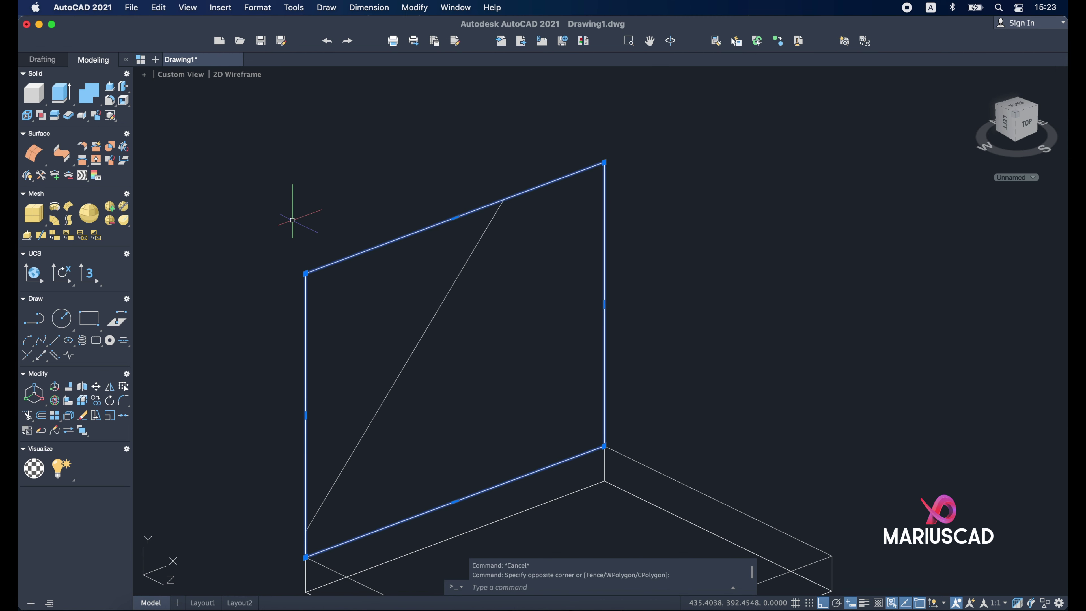
{"action": "key", "text": "Delete"}
Step: Join the remaining rib edges into a single polyline
{"action": "left_click", "coordinate": [674, 273]}
{"action": "left_click", "coordinate": [436, 133]}
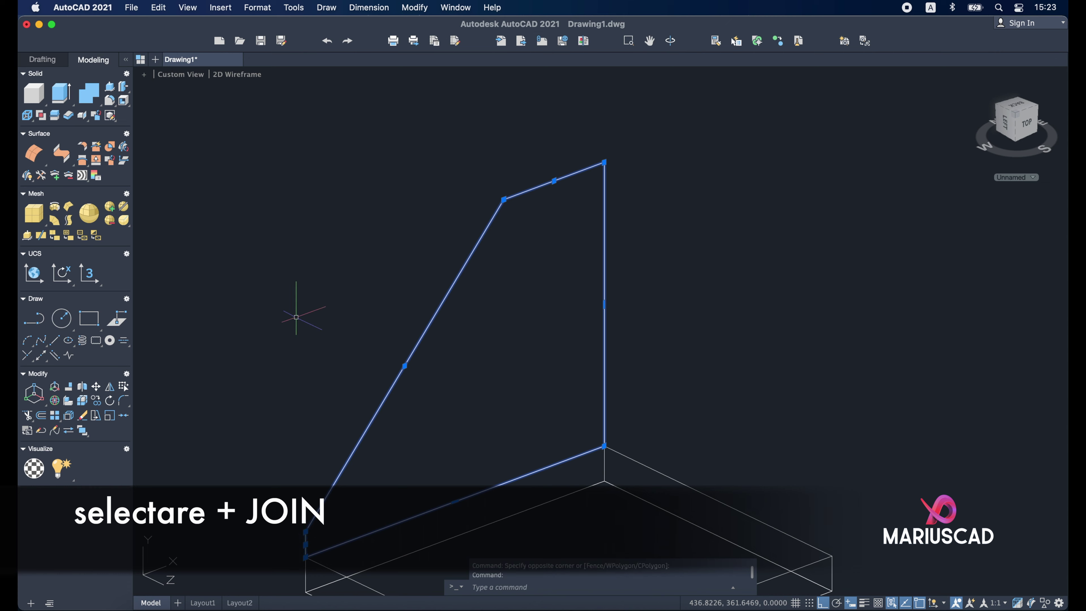
{"action": "type", "text": "join"}
{"action": "key", "text": "Return"}
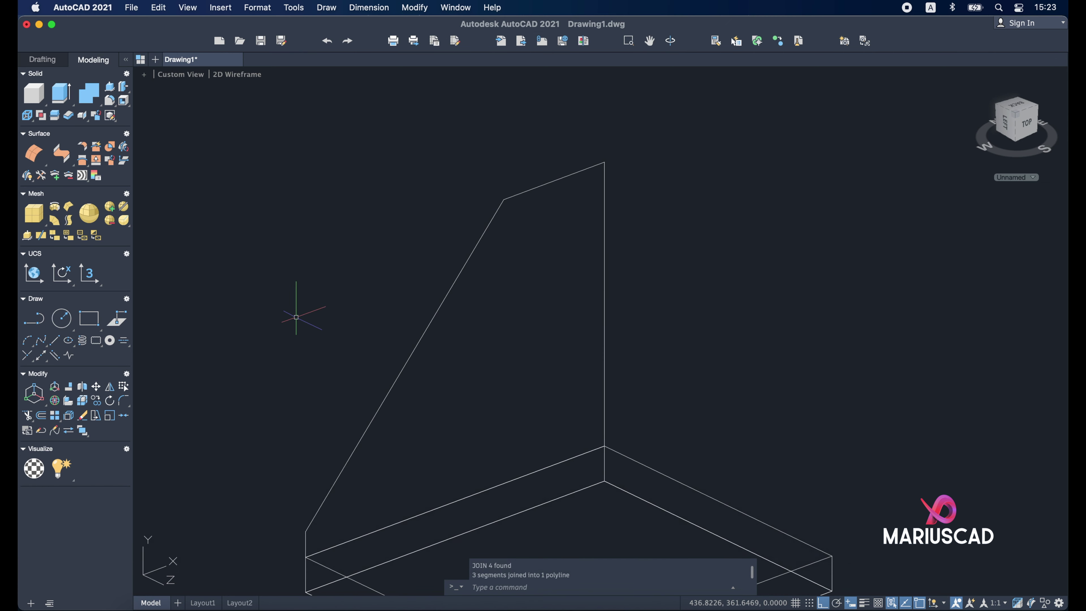
{"action": "left_click", "coordinate": [439, 323]}
{"action": "key", "text": "Escape"}
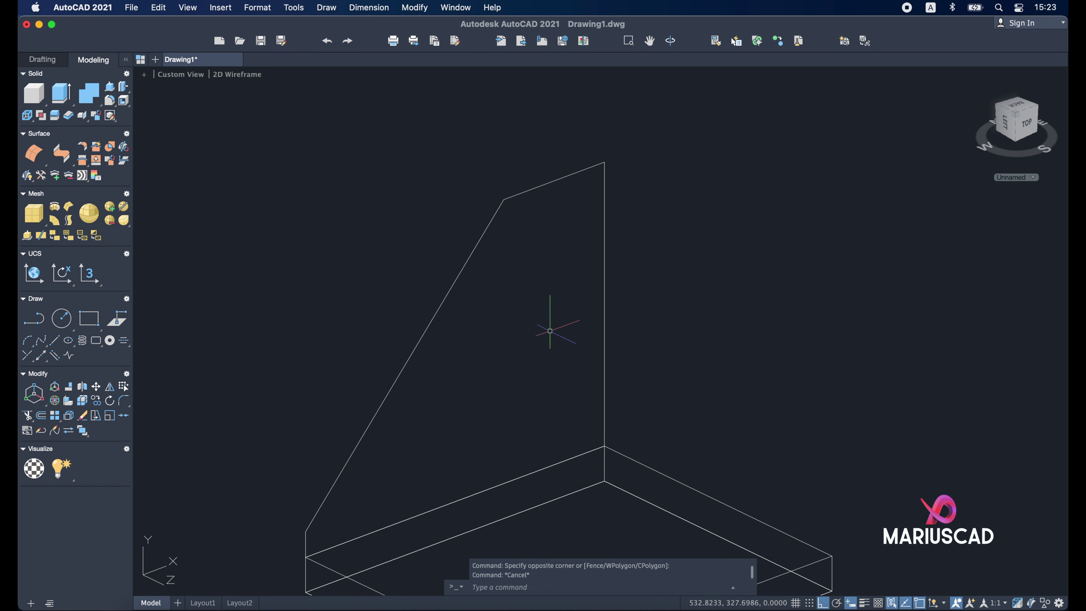
{"action": "left_click", "coordinate": [113, 92]}
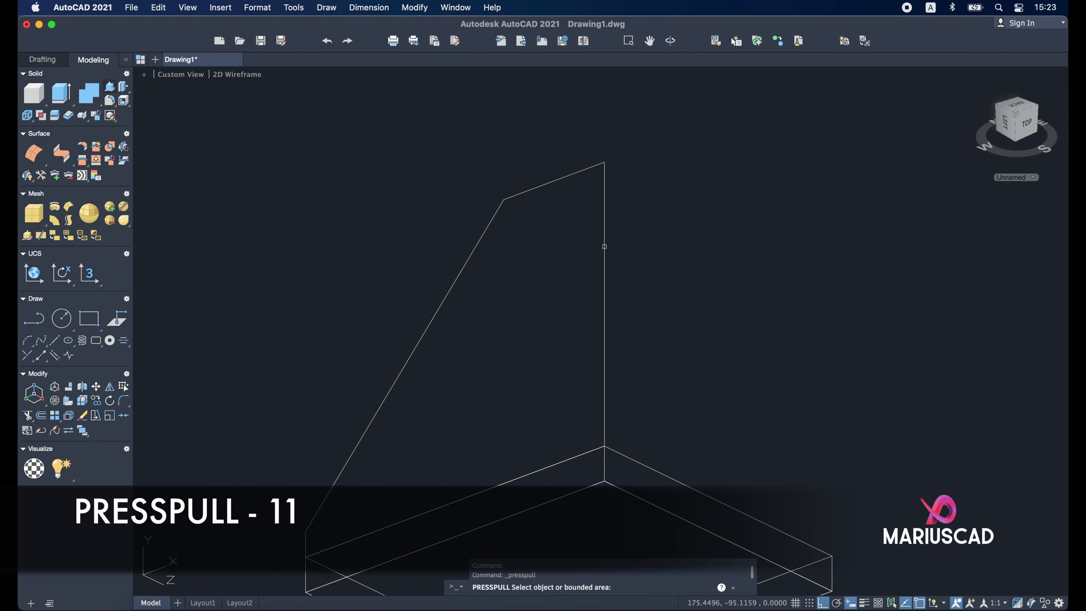
{"action": "left_click", "coordinate": [604, 246]}
{"action": "type", "text": "11"}
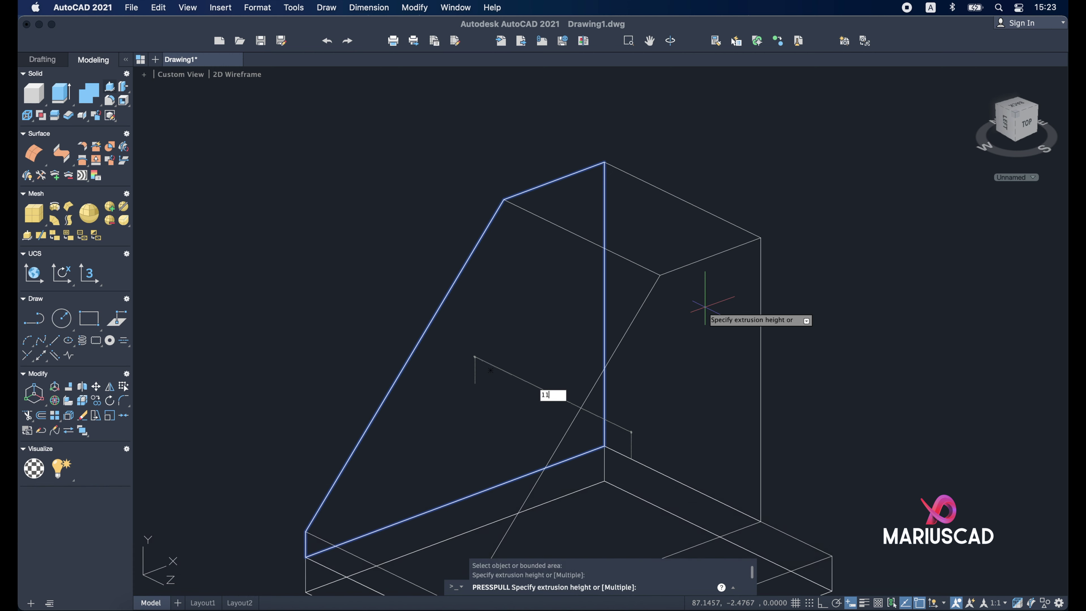
{"action": "key", "text": "Return"}
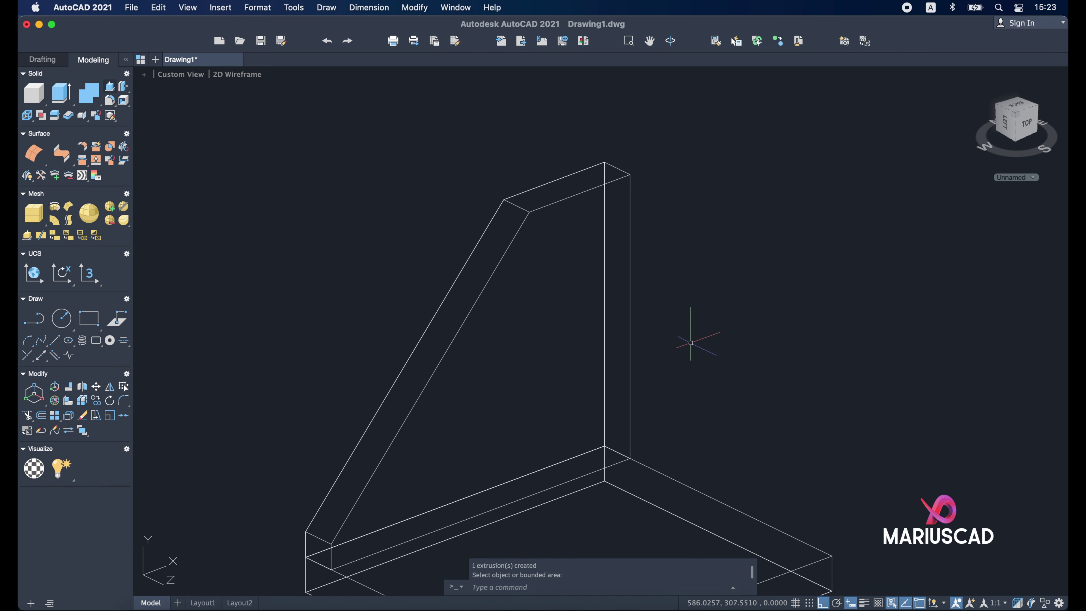
{"action": "mouse_move", "coordinate": [691, 327]}
{"action": "middle_mouse_down", "text": "shift"}
{"action": "mouse_move", "coordinate": [783, 381]}
{"action": "mouse_move", "coordinate": [661, 256]}
{"action": "middle_mouse_up", "text": "shift"}
{"action": "key", "text": "Escape"}
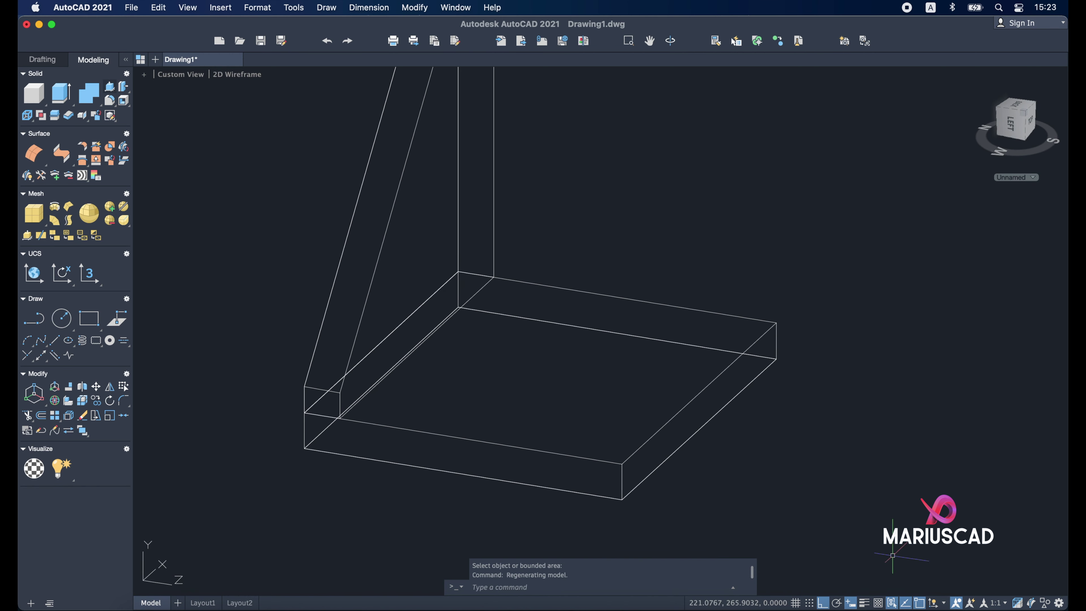
{"action": "left_click", "coordinate": [906, 605]}
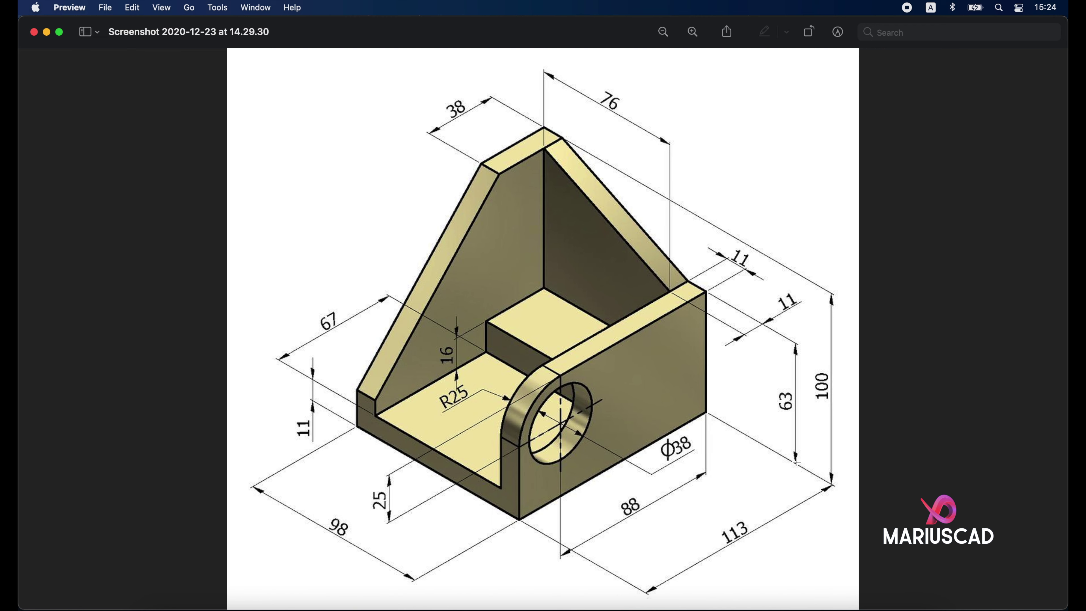
{"action": "left_click", "coordinate": [47, 32]}
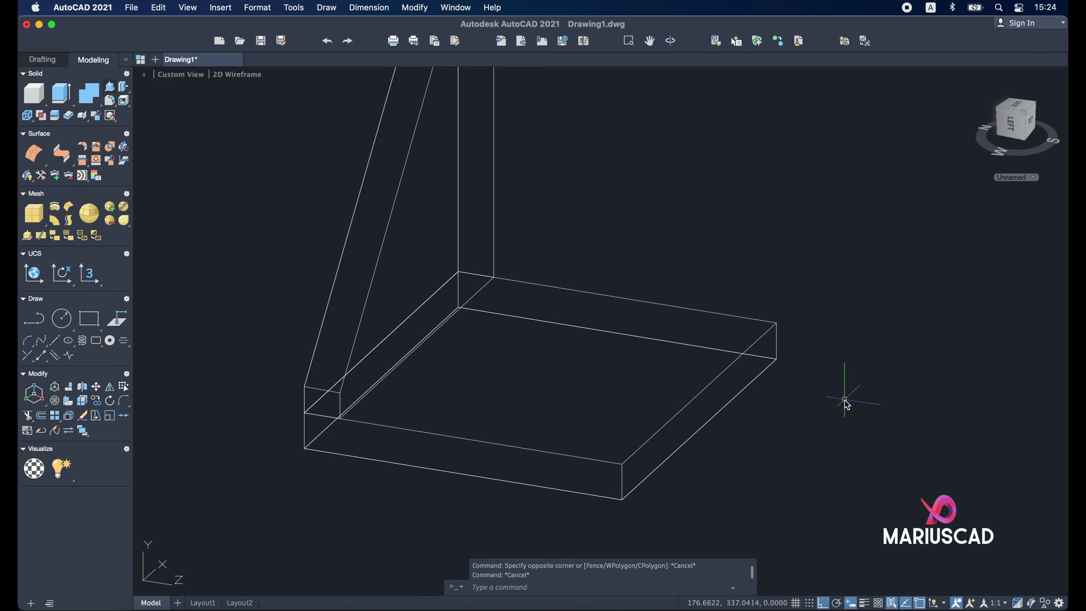
{"action": "type", "text": "REC"}
Step: Draw the 113 × 52 upright rectangle at the plate's front corner and review the reference
{"action": "key", "text": "Return"}
{"action": "mouse_move", "coordinate": [844, 387]}
{"action": "middle_mouse_down", "text": "shift"}
{"action": "mouse_move", "coordinate": [593, 376]}
{"action": "mouse_move", "coordinate": [761, 313]}
{"action": "mouse_move", "coordinate": [612, 368]}
{"action": "middle_mouse_up", "text": "shift"}
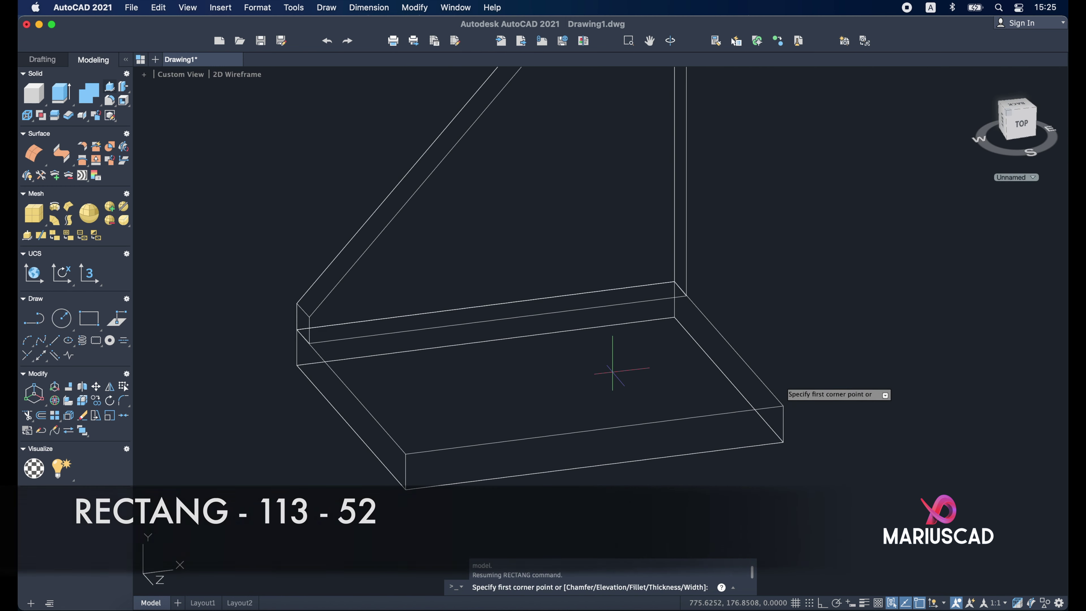
{"action": "left_click", "coordinate": [783, 405]}
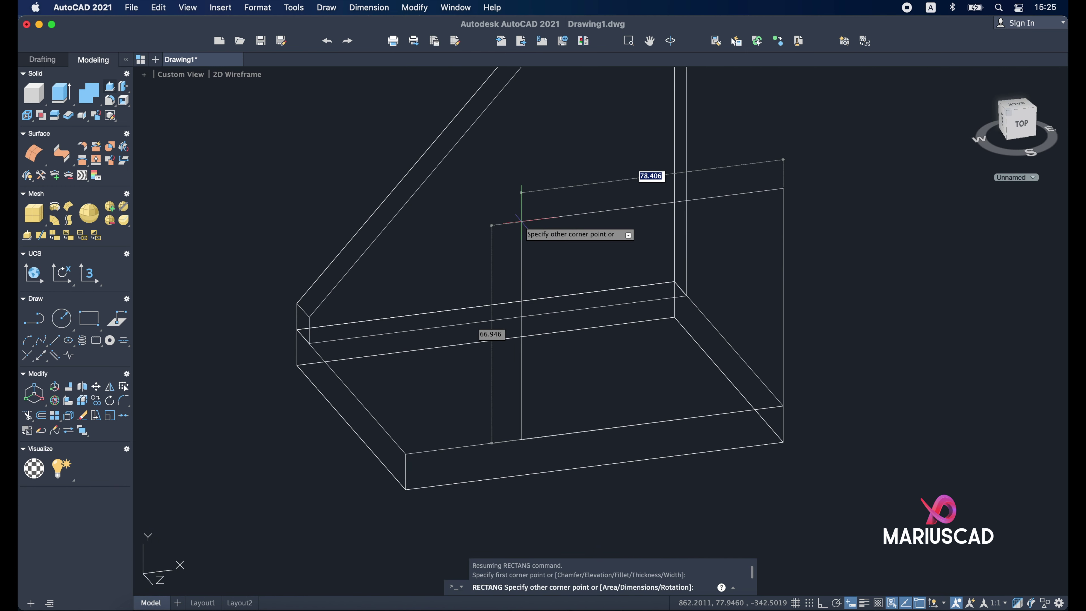
{"action": "type", "text": "52"}
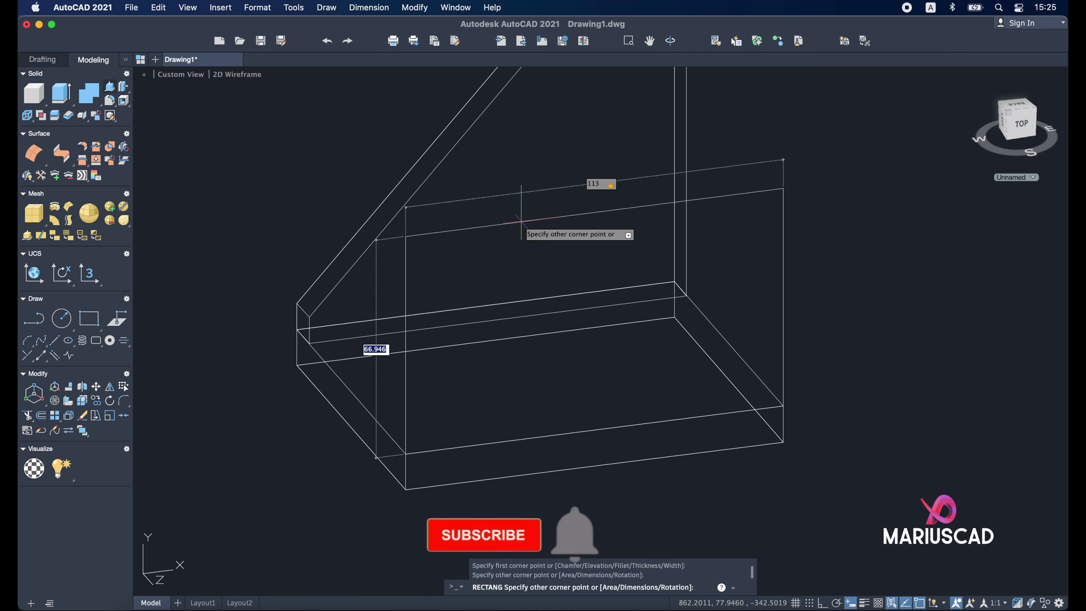
{"action": "key", "text": "Return"}
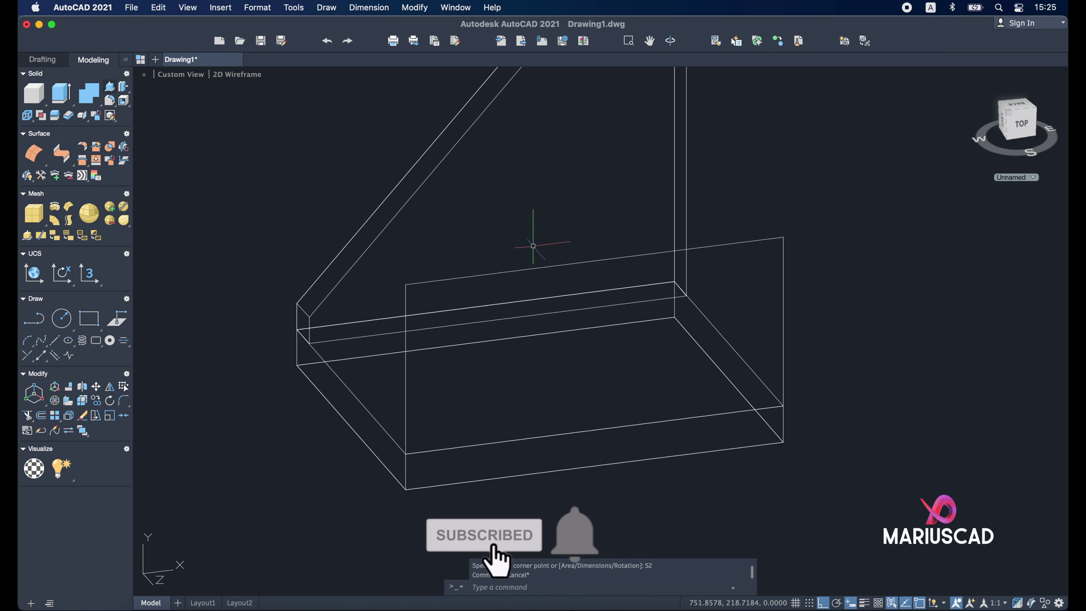
{"action": "middle_click_drag", "start_coordinate": [538, 243], "coordinate": [576, 248], "text": "shift"}
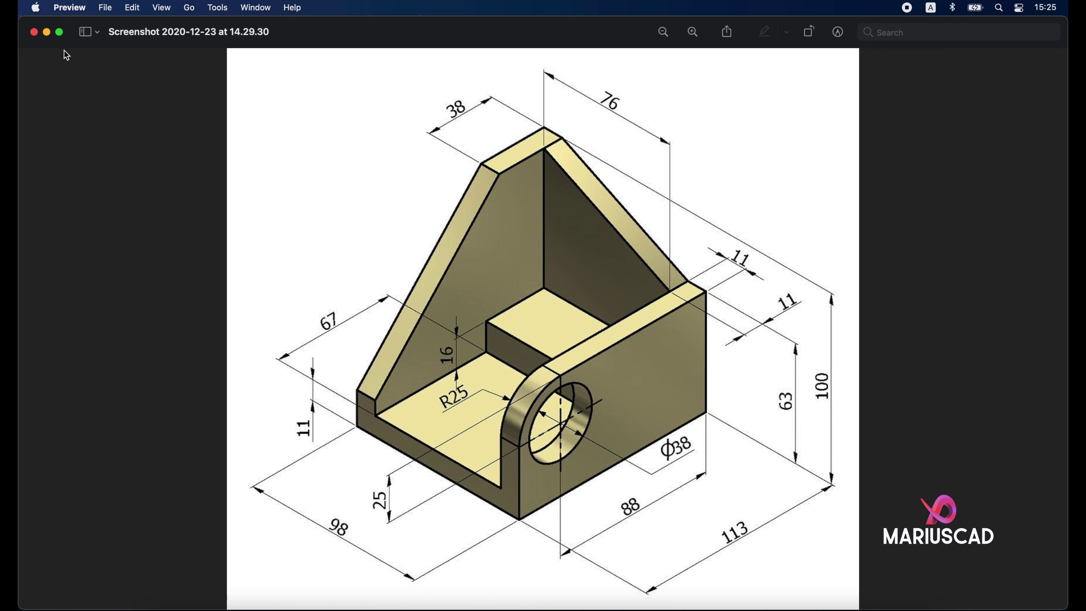
{"action": "left_click", "coordinate": [46, 32]}
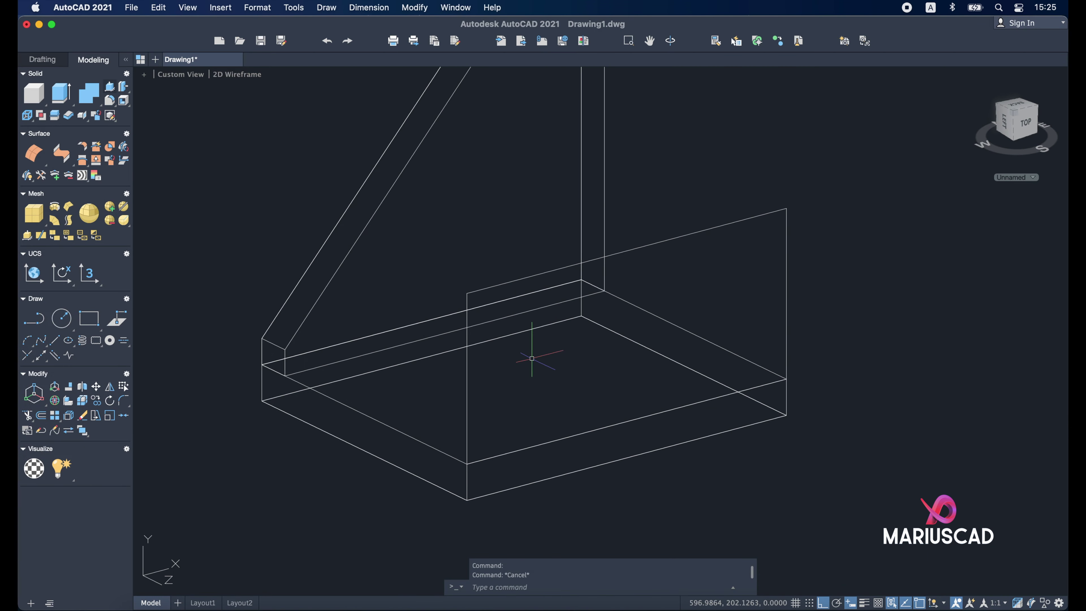
Step: Draw a 25 × 25 helper square from the upright outline's corner
{"action": "type", "text": "rectang"}
{"action": "key", "text": "Return"}
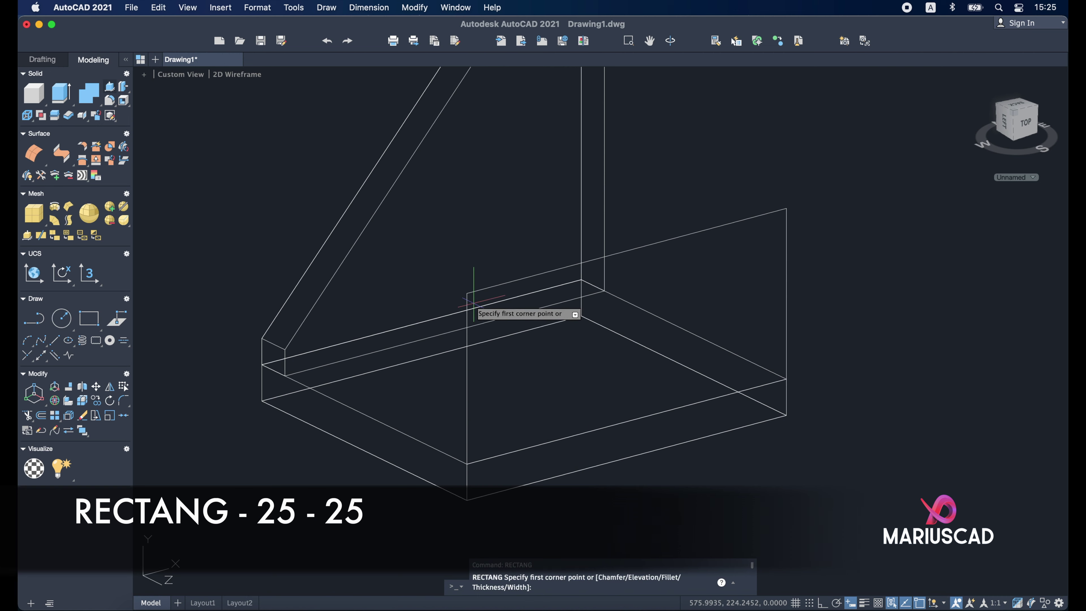
{"action": "left_click", "coordinate": [467, 294]}
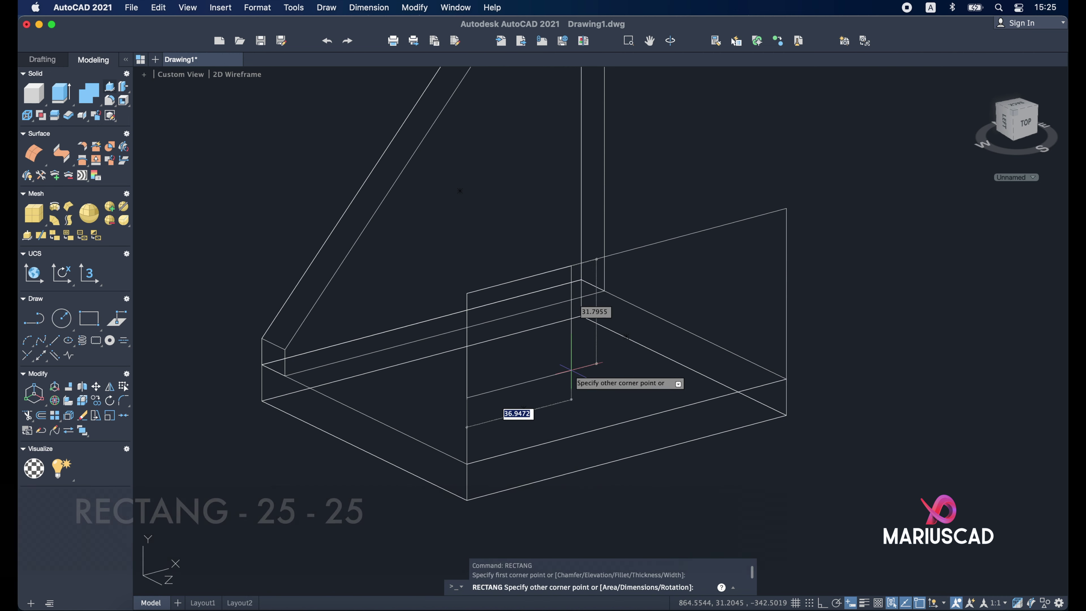
{"action": "type", "text": "25"}
{"action": "key", "text": "Tab"}
{"action": "type", "text": "25"}
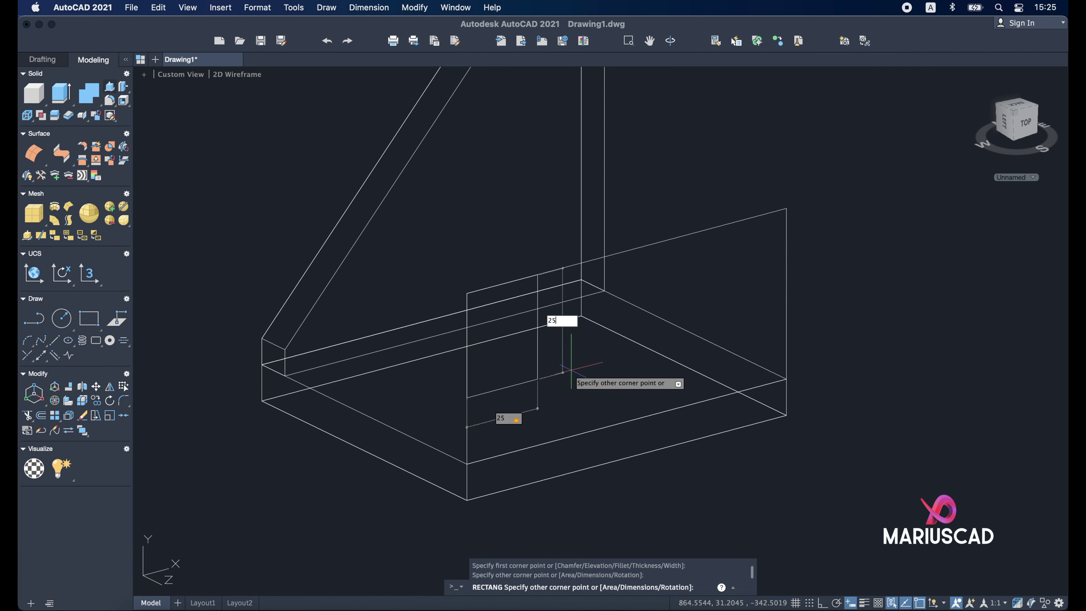
{"action": "key", "text": "Return"}
{"action": "key", "text": "Escape"}
Step: Draw a Ø38 circle at the helper square's far corner, then delete the square
{"action": "type", "text": "circle"}
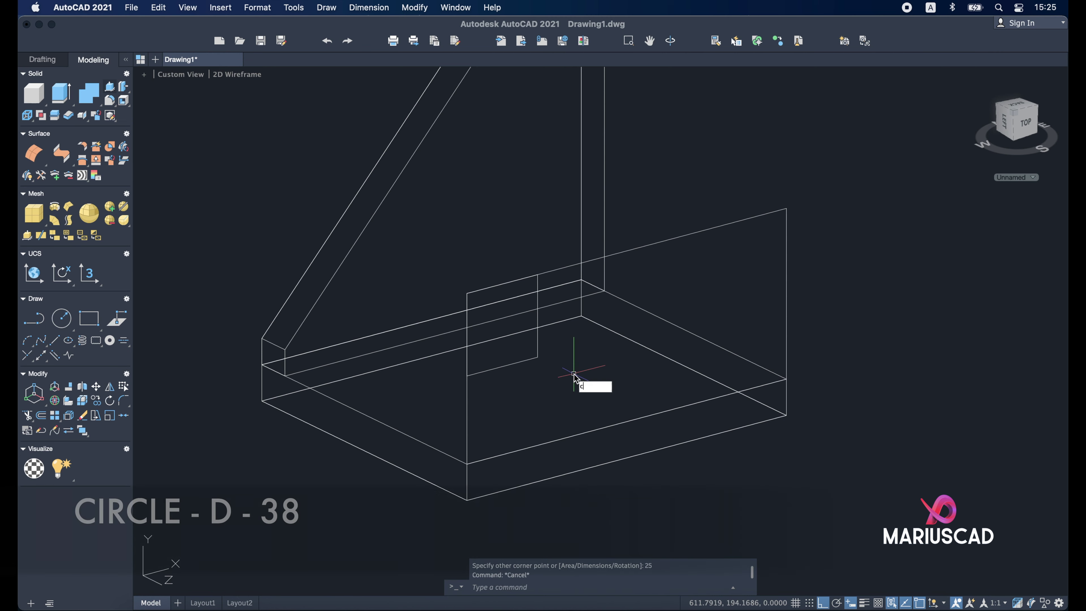
{"action": "key", "text": "Return"}
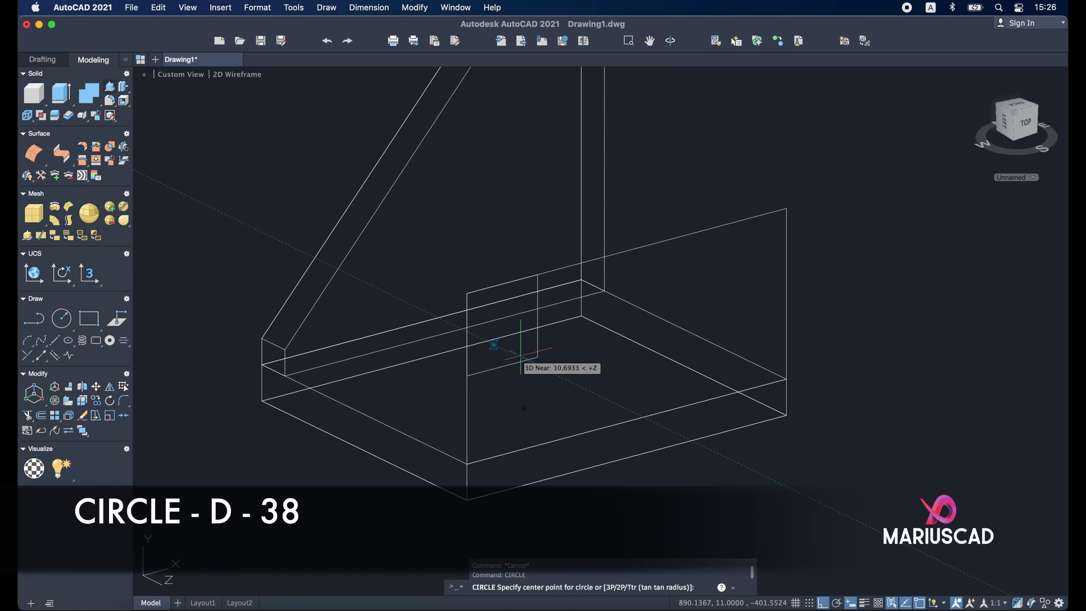
{"action": "left_click", "coordinate": [537, 356]}
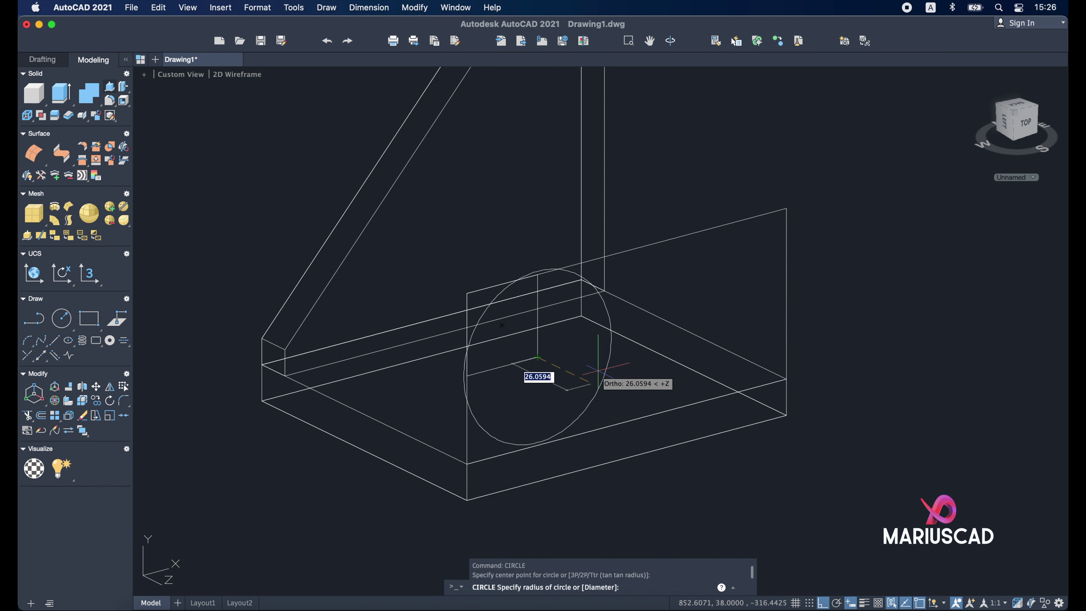
{"action": "type", "text": "d"}
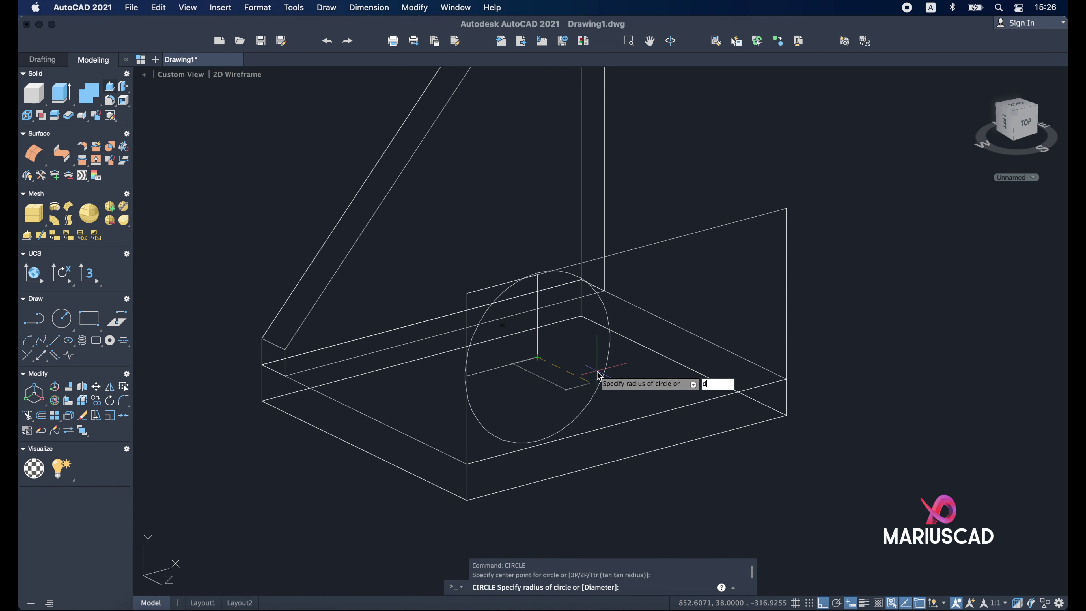
{"action": "key", "text": "Return"}
{"action": "type", "text": "38"}
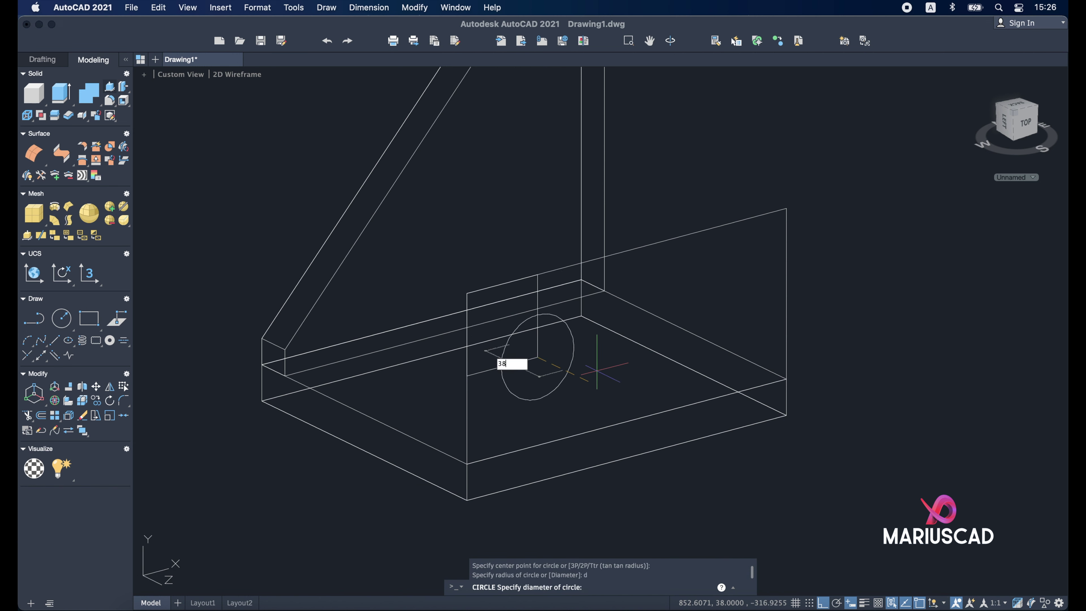
{"action": "key", "text": "Return"}
{"action": "key", "text": "Escape"}
{"action": "mouse_move", "coordinate": [596, 367]}
{"action": "middle_mouse_down", "text": "shift"}
{"action": "mouse_move", "coordinate": [610, 389]}
{"action": "mouse_move", "coordinate": [531, 338]}
{"action": "middle_mouse_up", "text": "shift"}
{"action": "left_click", "coordinate": [530, 337]}
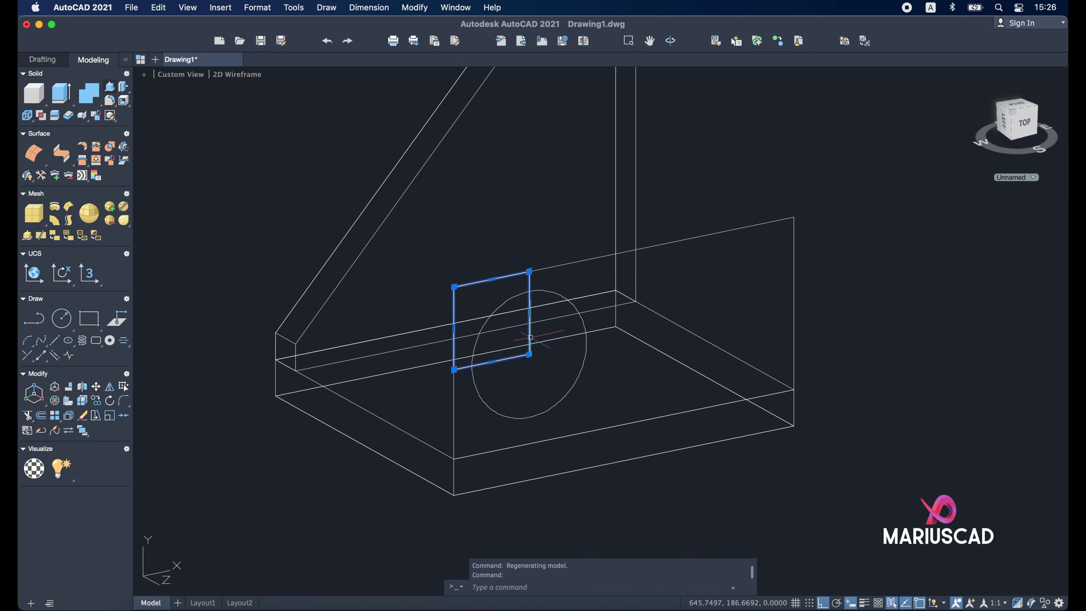
{"action": "key", "text": "Delete"}
Step: Fillet the upright outline's top corner around the hole circle with radius 25
{"action": "middle_click_drag", "start_coordinate": [530, 337], "coordinate": [529, 338], "text": "shift"}
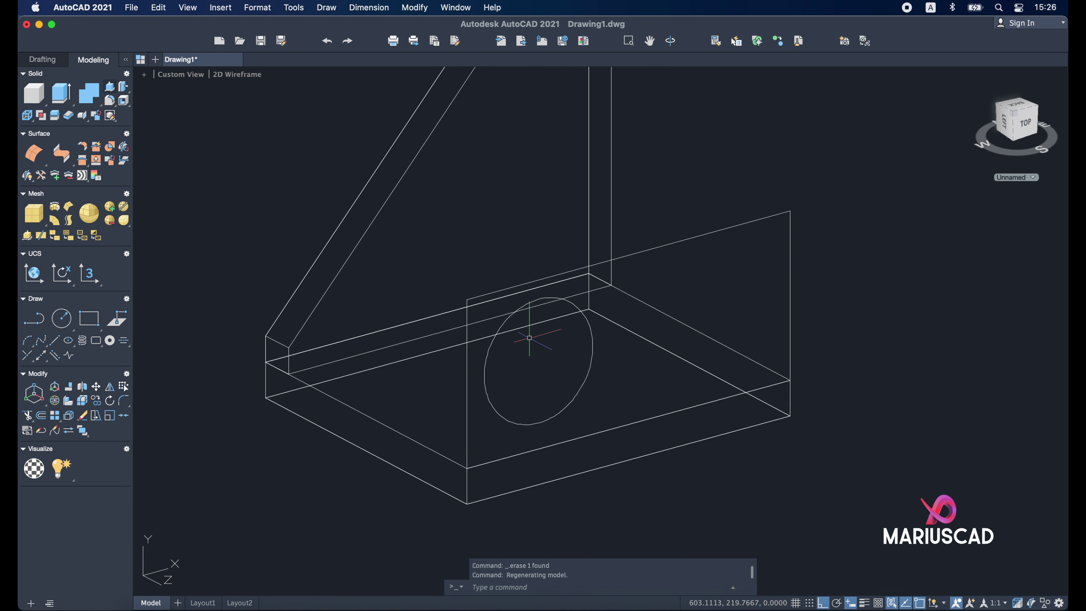
{"action": "type", "text": "fillet"}
{"action": "key", "text": "Return"}
{"action": "type", "text": "r"}
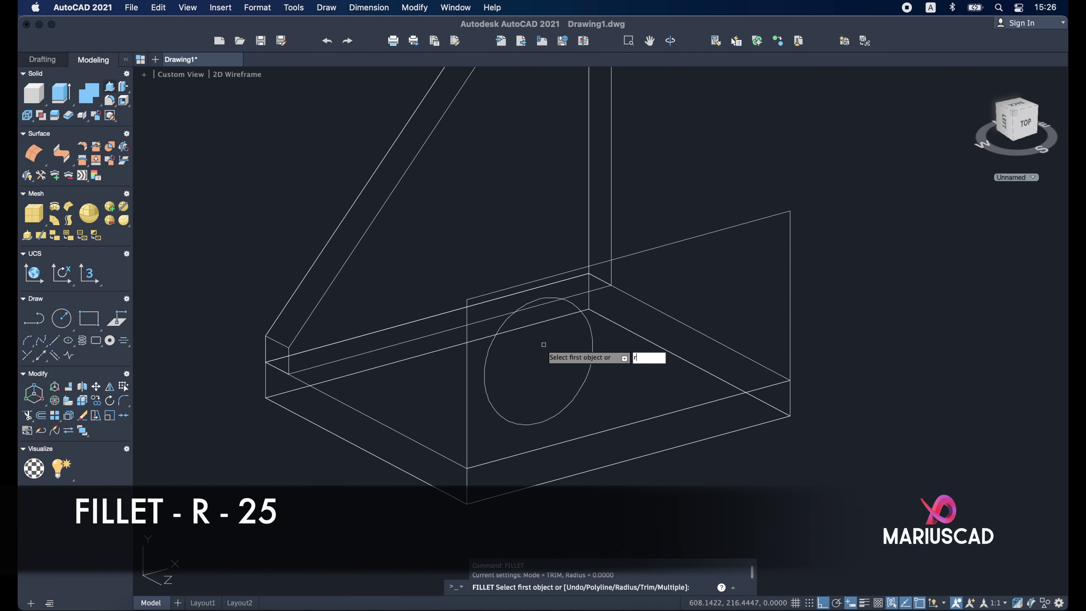
{"action": "key", "text": "Return"}
{"action": "type", "text": "25"}
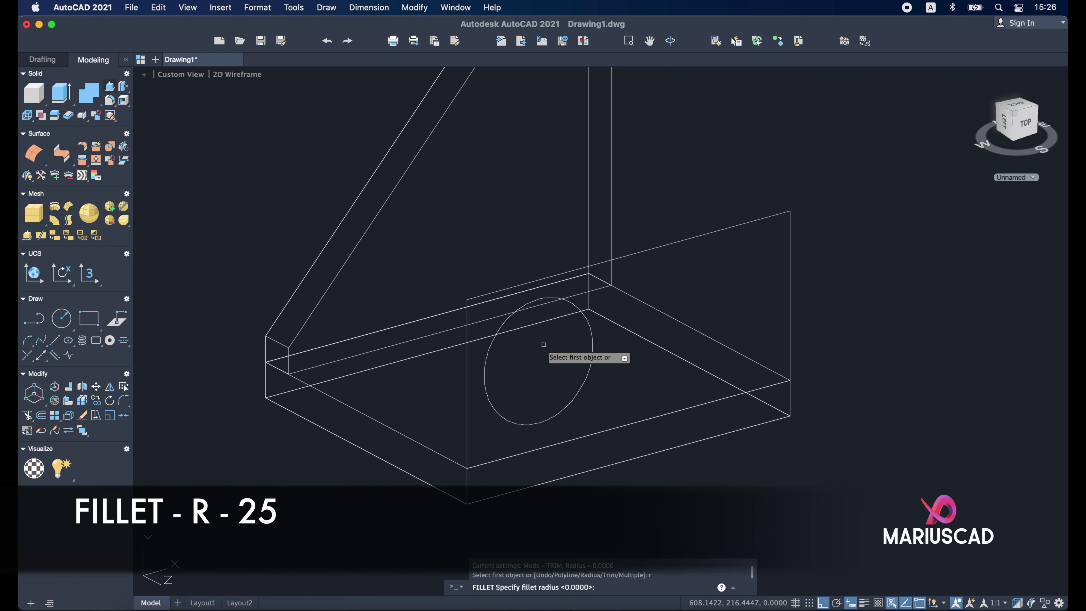
{"action": "key", "text": "Return"}
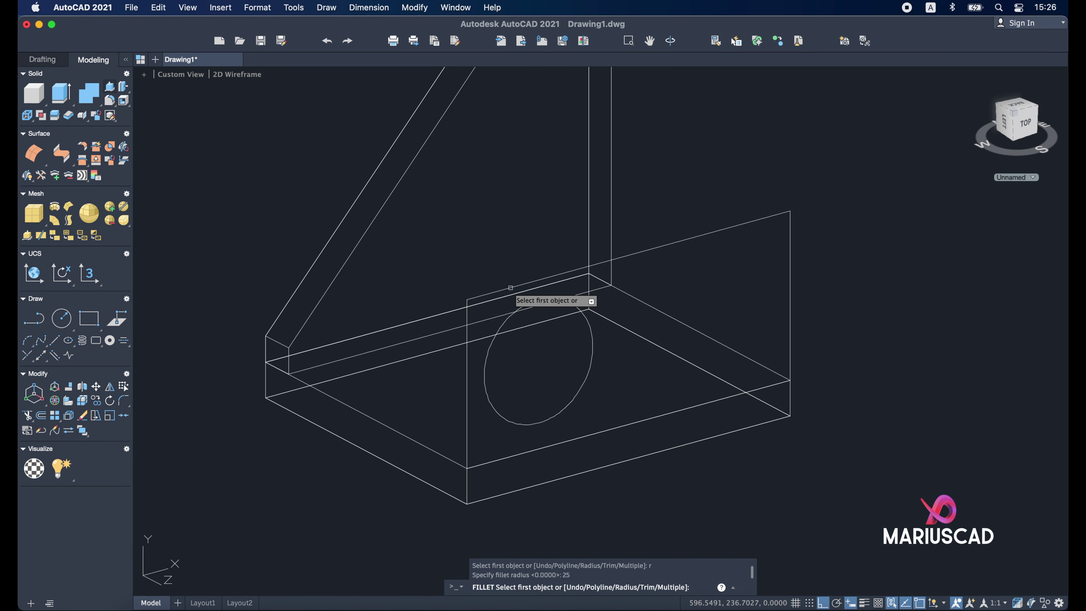
{"action": "left_click", "coordinate": [512, 288]}
{"action": "left_click", "coordinate": [467, 351]}
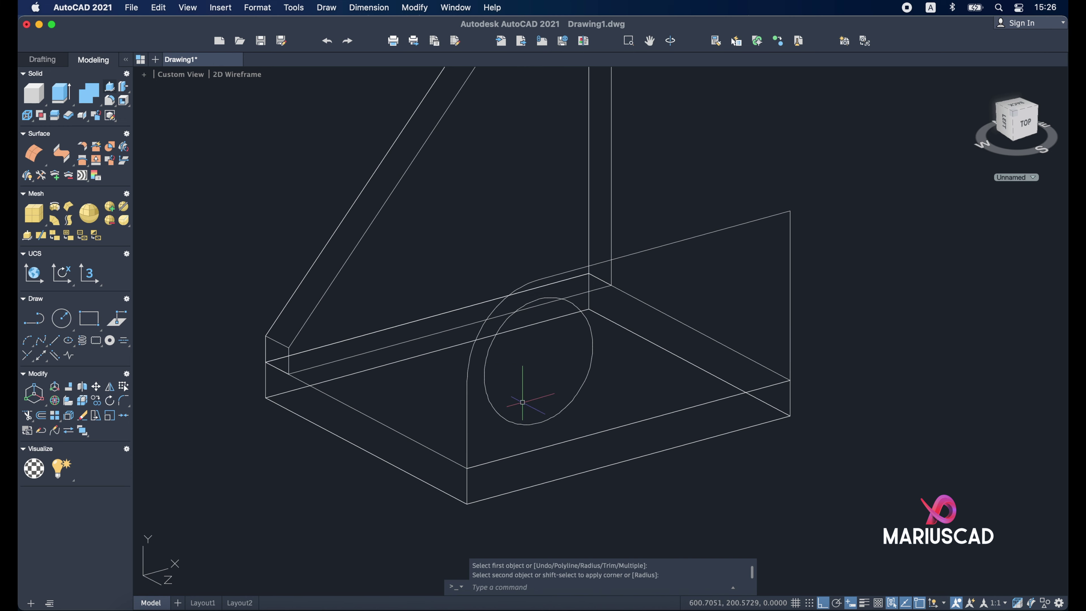
{"action": "middle_click_drag", "start_coordinate": [509, 420], "coordinate": [849, 431]}
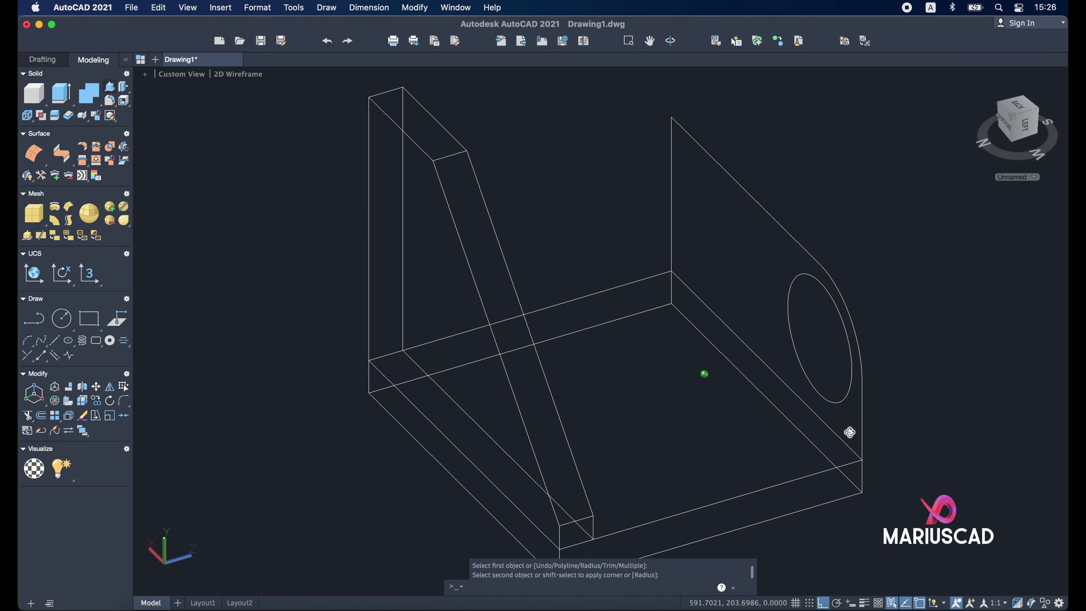
Step: Press-pull the rounded upright outline into an 11-thick solid
{"action": "left_click", "coordinate": [111, 86]}
{"action": "left_click", "coordinate": [716, 208]}
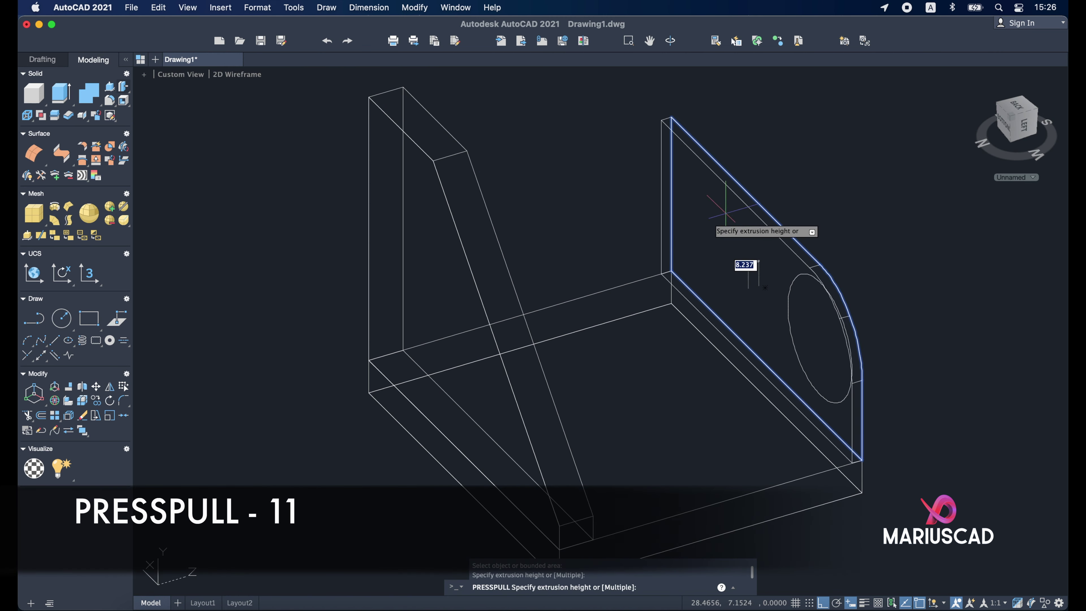
{"action": "type", "text": "11"}
{"action": "key", "text": "Return"}
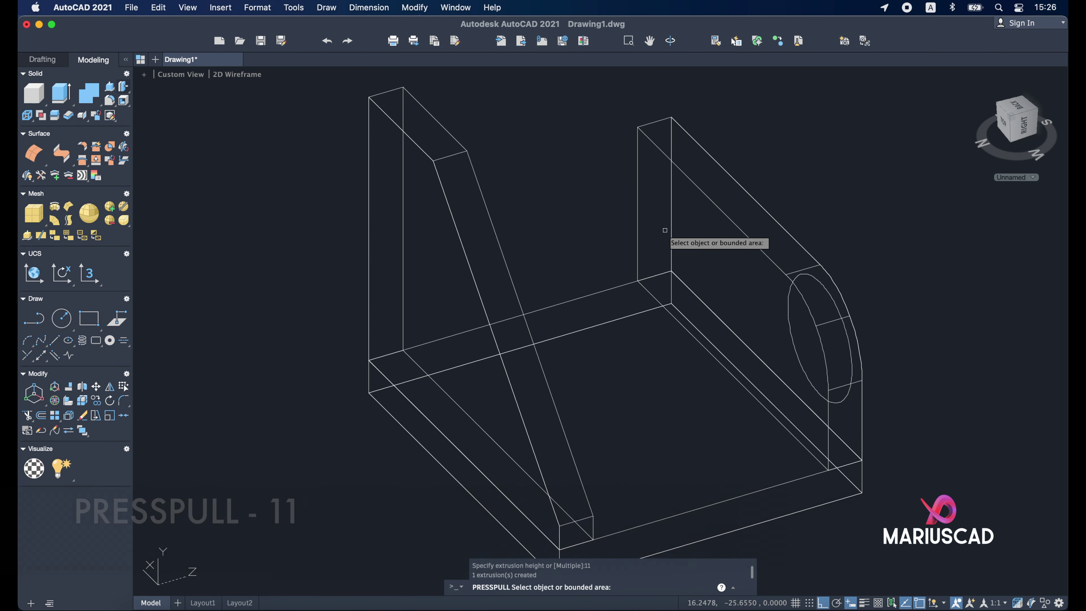
Step: Press-pull the area inside the upright's hole circle
{"action": "mouse_move", "coordinate": [915, 309]}
{"action": "middle_mouse_down", "text": "shift"}
{"action": "mouse_move", "coordinate": [766, 315]}
{"action": "mouse_move", "coordinate": [758, 329]}
{"action": "middle_mouse_up", "text": "shift"}
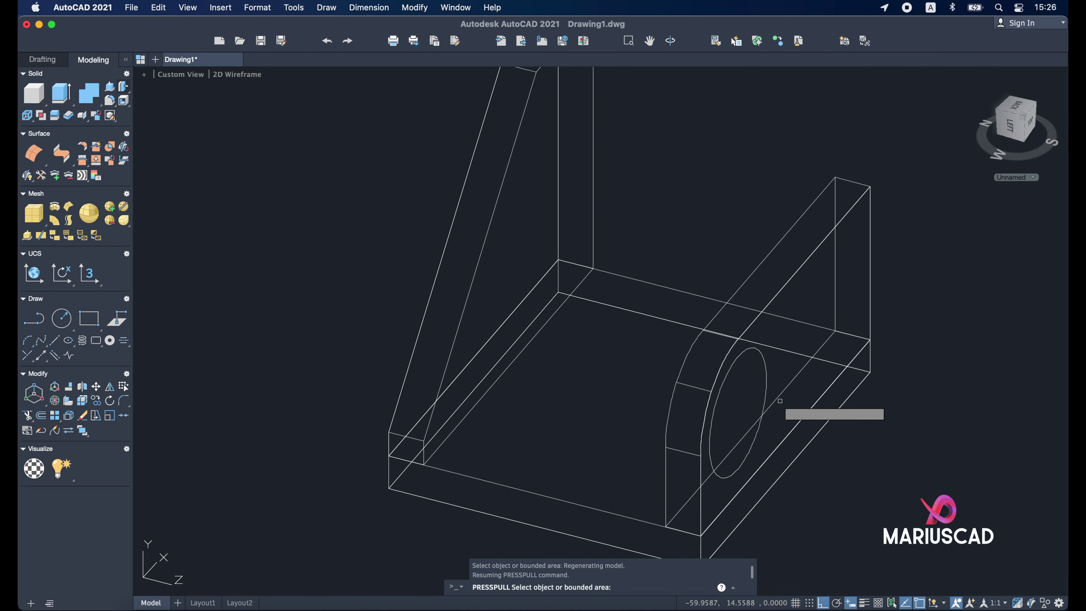
{"action": "middle_click_drag", "start_coordinate": [748, 397], "coordinate": [719, 395], "text": "shift"}
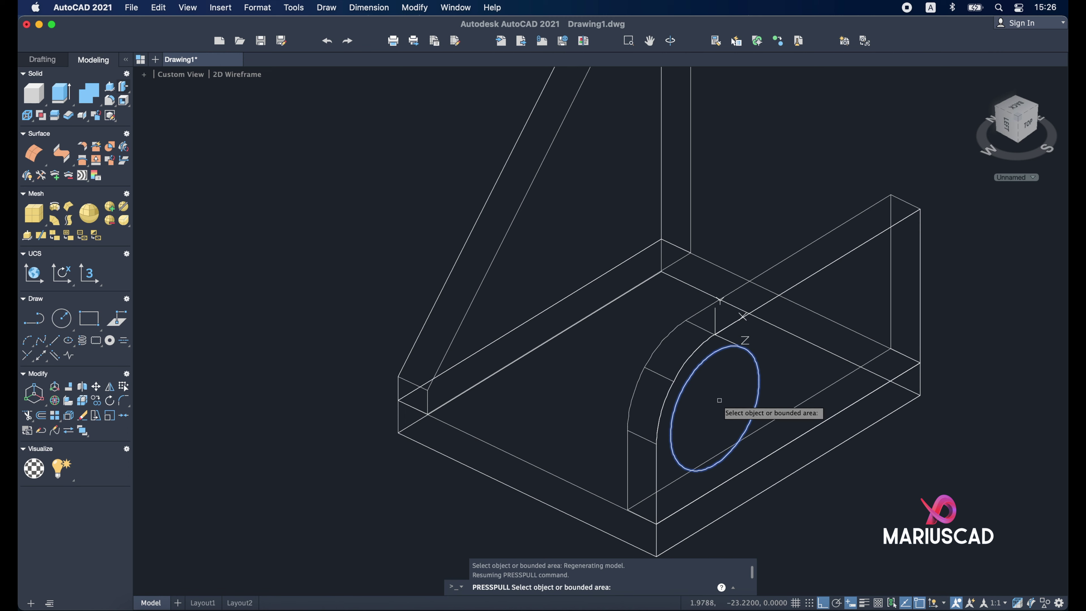
{"action": "left_click", "coordinate": [719, 400]}
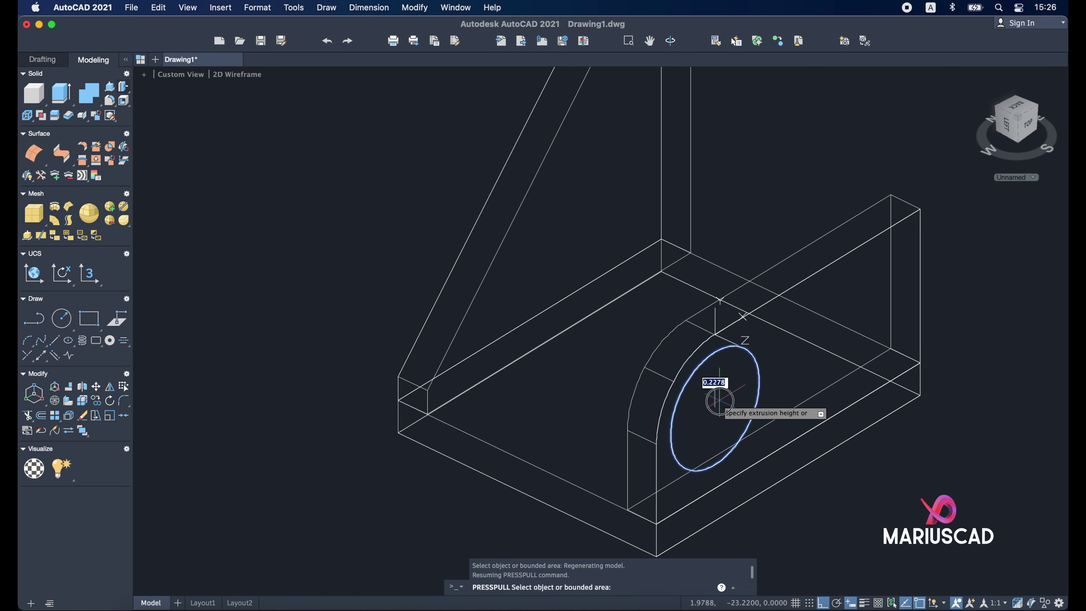
{"action": "left_click", "coordinate": [581, 327]}
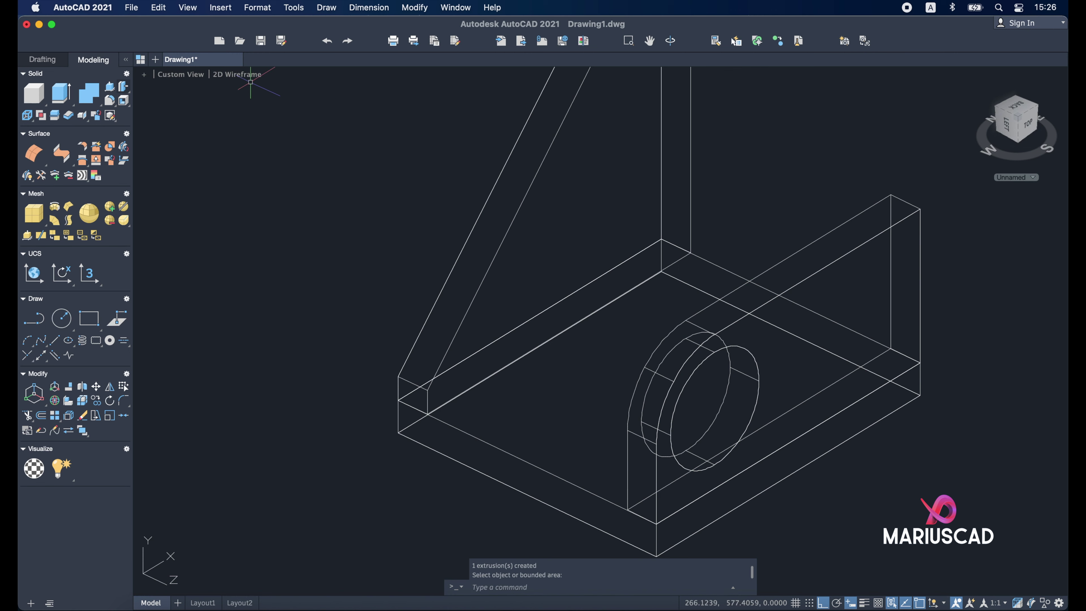
Step: Show the bracket in Shaded with edges style and orbit to inspect it
{"action": "left_click", "coordinate": [248, 76]}
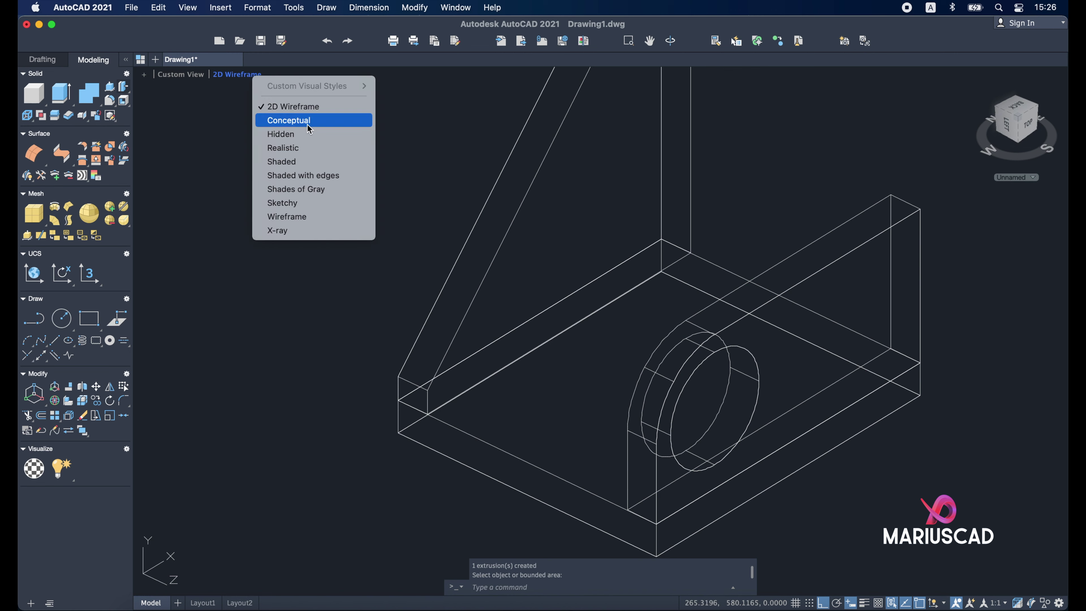
{"action": "left_click", "coordinate": [337, 175]}
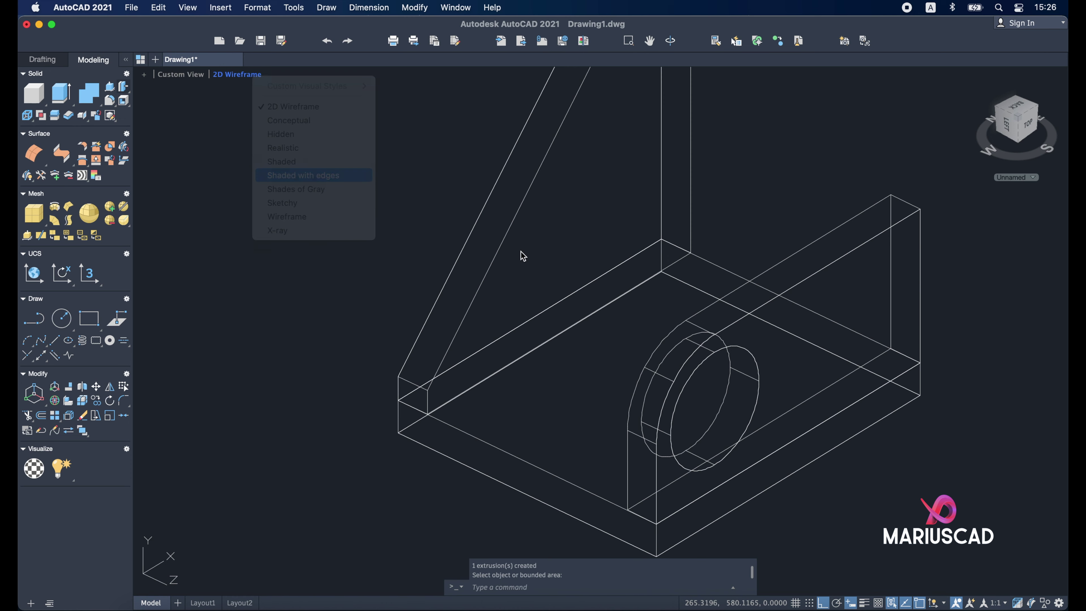
{"action": "mouse_move", "coordinate": [523, 256]}
{"action": "middle_mouse_down", "text": "shift"}
{"action": "mouse_move", "coordinate": [589, 206]}
{"action": "mouse_move", "coordinate": [751, 237]}
{"action": "mouse_move", "coordinate": [791, 228]}
{"action": "mouse_move", "coordinate": [781, 260]}
{"action": "mouse_move", "coordinate": [698, 250]}
{"action": "middle_mouse_up", "text": "shift"}
{"action": "middle_click_drag", "start_coordinate": [747, 189], "coordinate": [736, 247]}
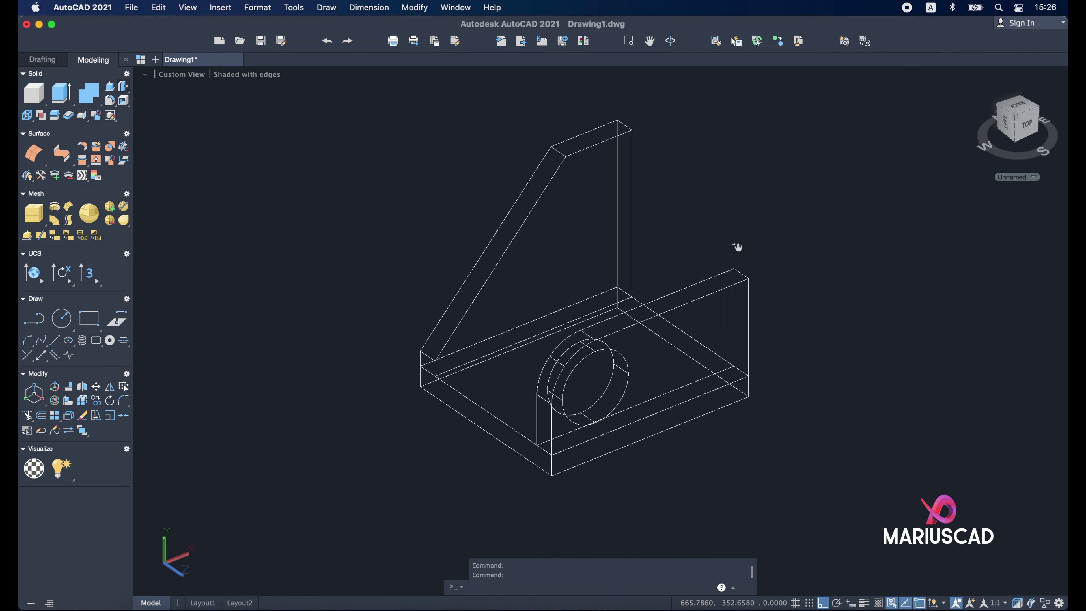
Step: Return to 2D Wireframe and bring up the dimensioned reference drawing
{"action": "left_click", "coordinate": [245, 76]}
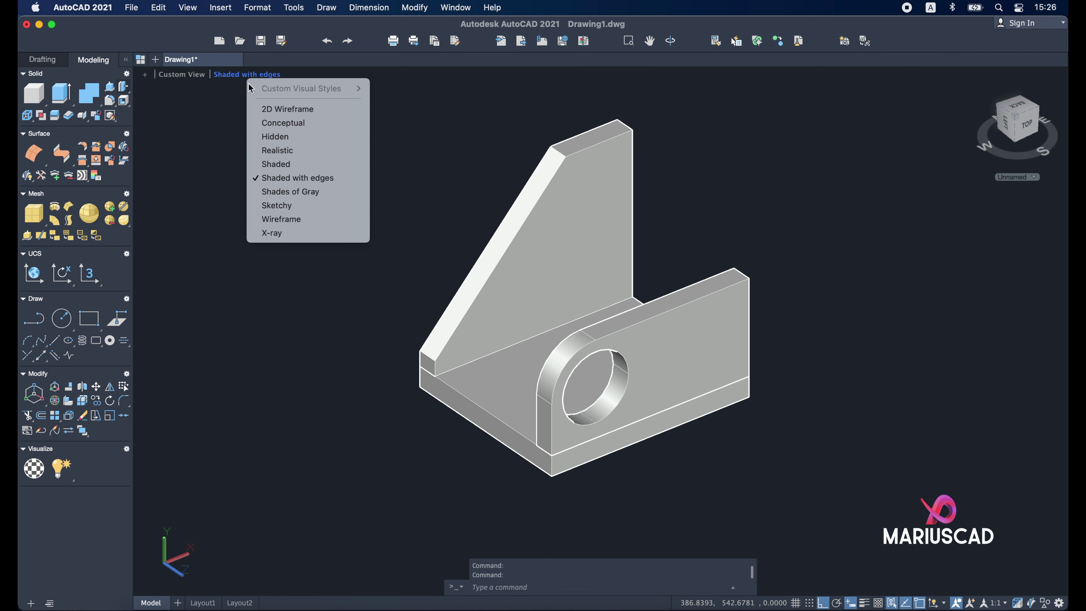
{"action": "left_click", "coordinate": [273, 108]}
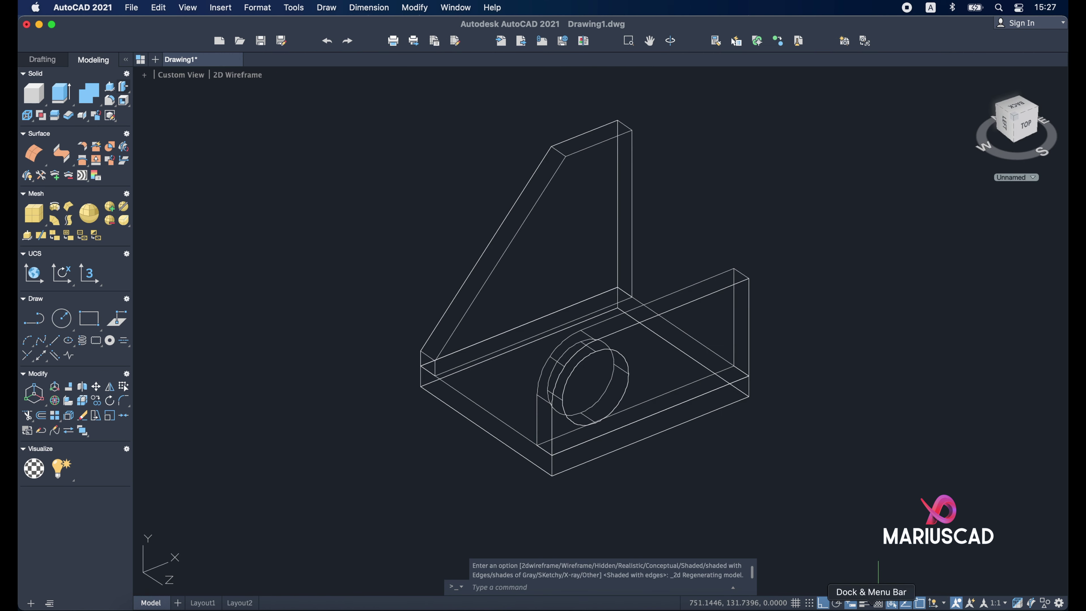
{"action": "left_click", "coordinate": [871, 605]}
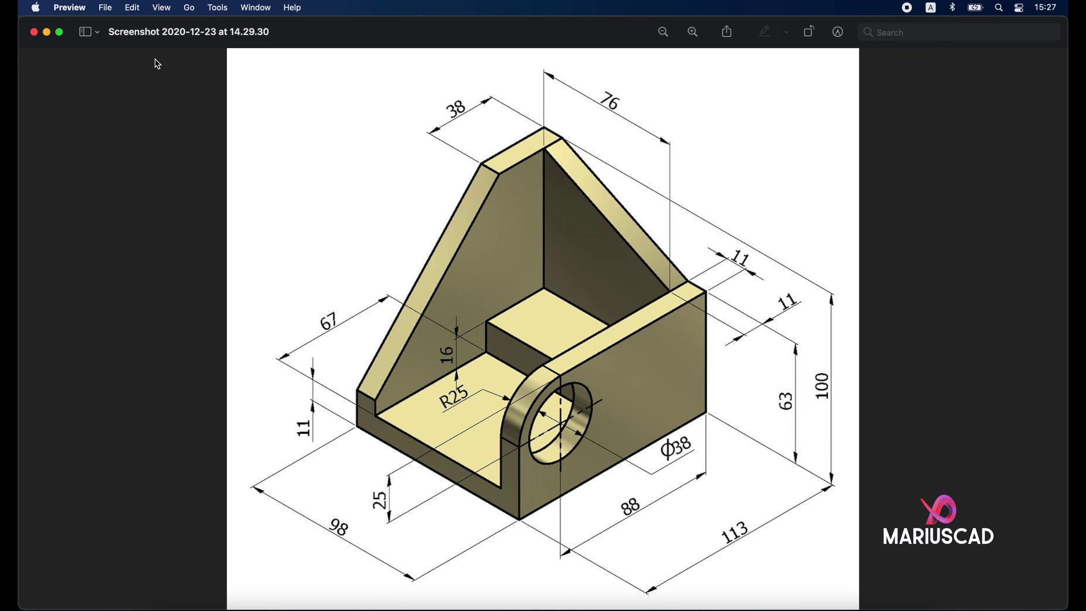
Step: Face the model's back squarely and align the UCS with the view
{"action": "left_click", "coordinate": [48, 33]}
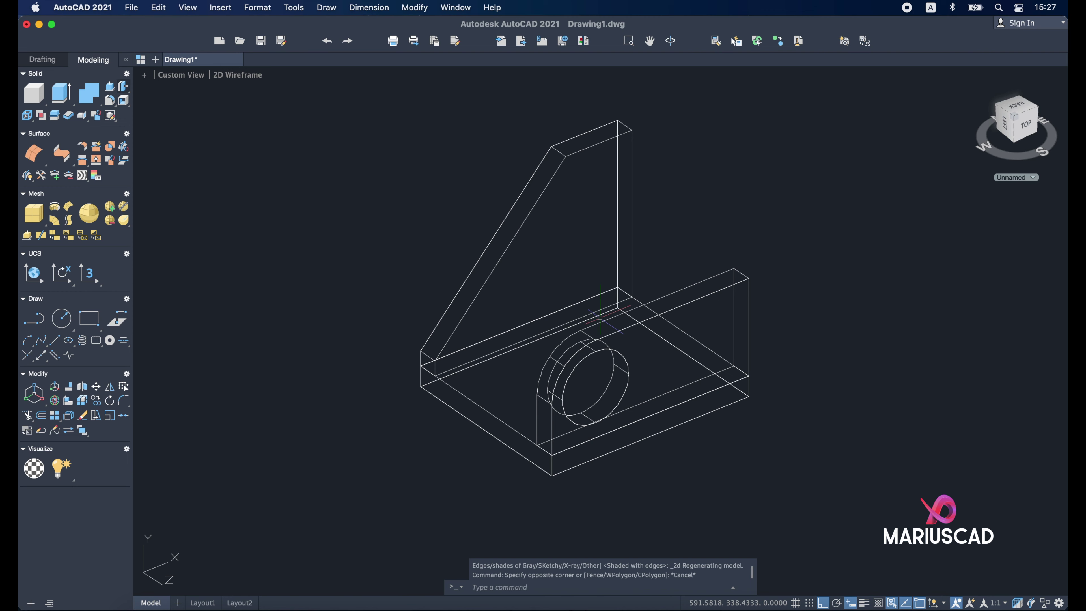
{"action": "mouse_move", "coordinate": [710, 243]}
{"action": "middle_mouse_down", "text": "shift"}
{"action": "mouse_move", "coordinate": [664, 369]}
{"action": "mouse_move", "coordinate": [749, 407]}
{"action": "mouse_move", "coordinate": [732, 450]}
{"action": "middle_mouse_up", "text": "shift"}
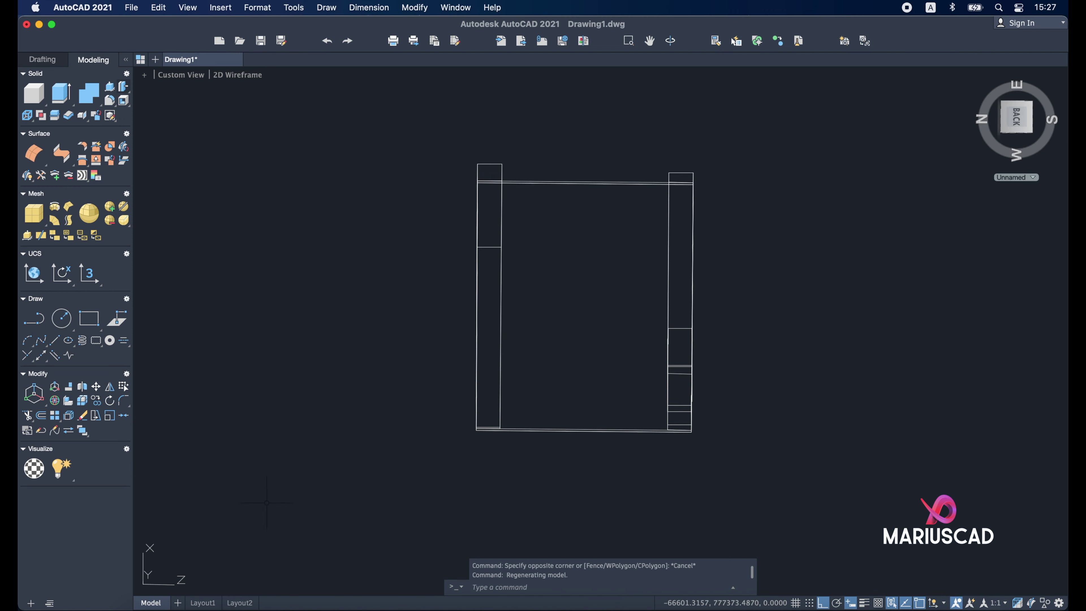
{"action": "mouse_move", "coordinate": [1016, 117]}
{"action": "left_click", "coordinate": [1018, 124]}
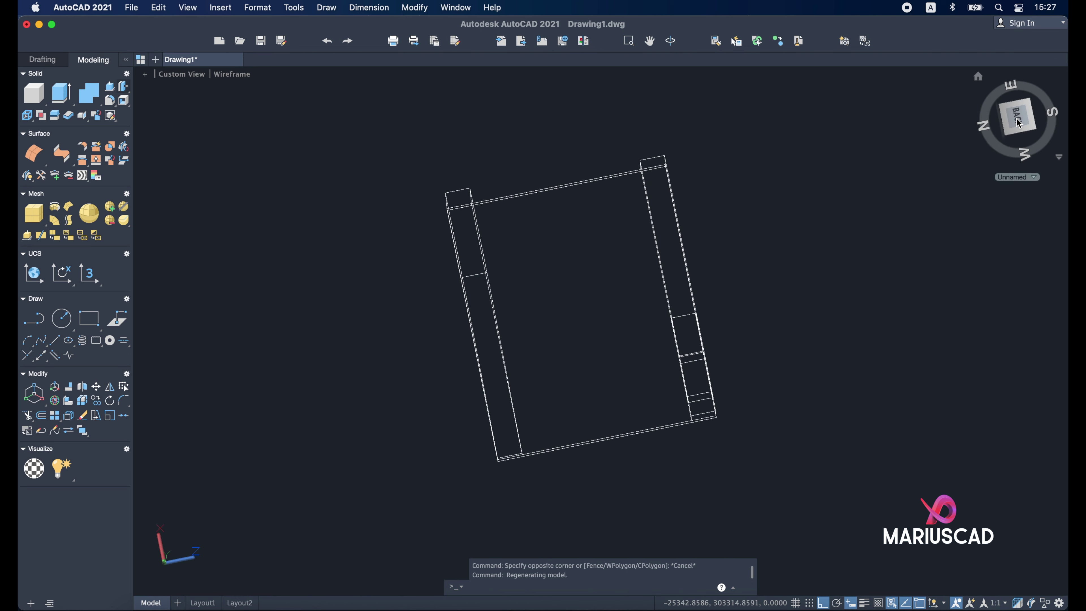
{"action": "left_click", "coordinate": [303, 10]}
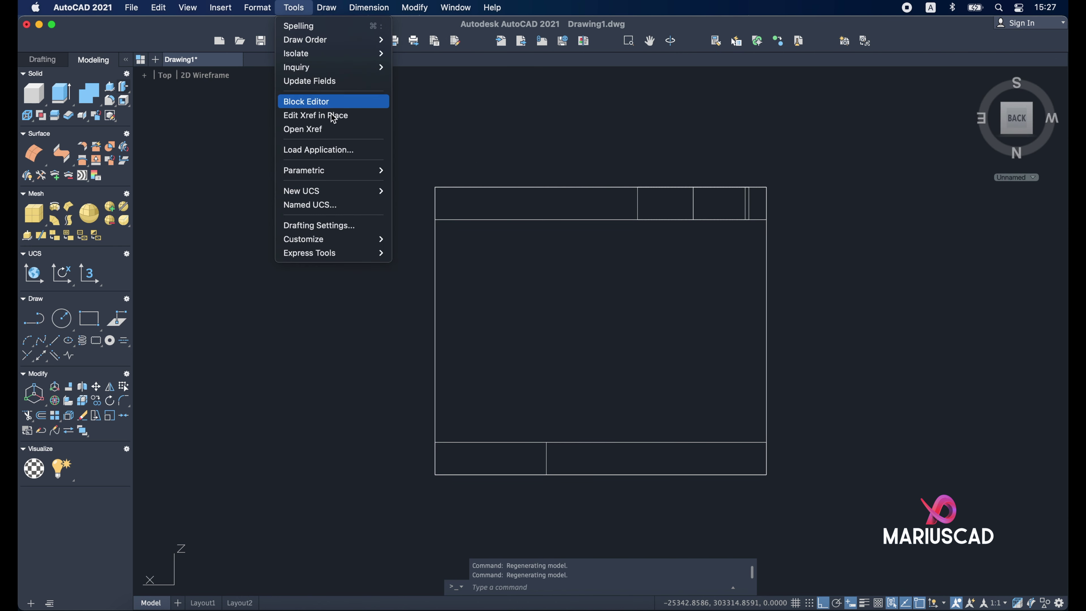
{"action": "mouse_move", "coordinate": [302, 191]}
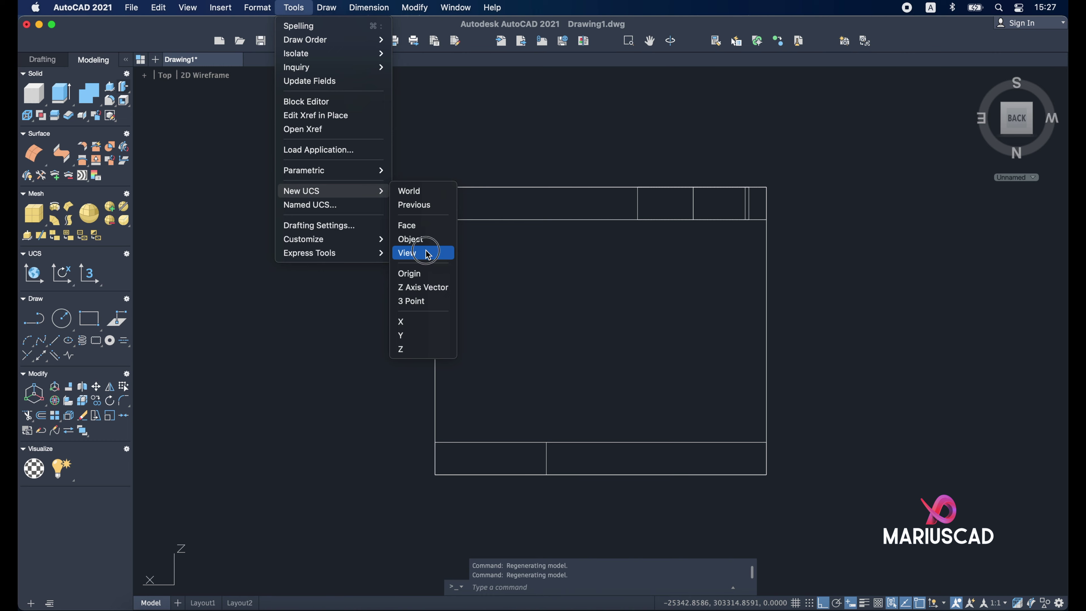
{"action": "left_click", "coordinate": [427, 252]}
Step: Draw a 38 by 76 rectangle on the base plate's top face
{"action": "mouse_move", "coordinate": [633, 325]}
{"action": "middle_mouse_down", "text": "shift"}
{"action": "mouse_move", "coordinate": [590, 334]}
{"action": "mouse_move", "coordinate": [407, 267]}
{"action": "middle_mouse_up", "text": "shift"}
{"action": "type", "text": "rect"}
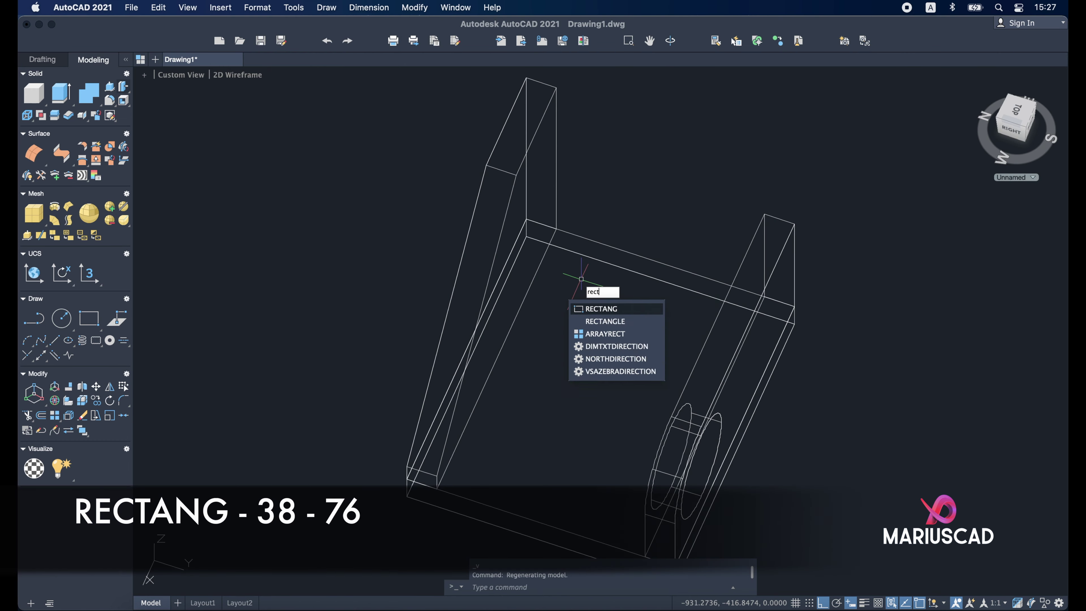
{"action": "key", "text": "Return"}
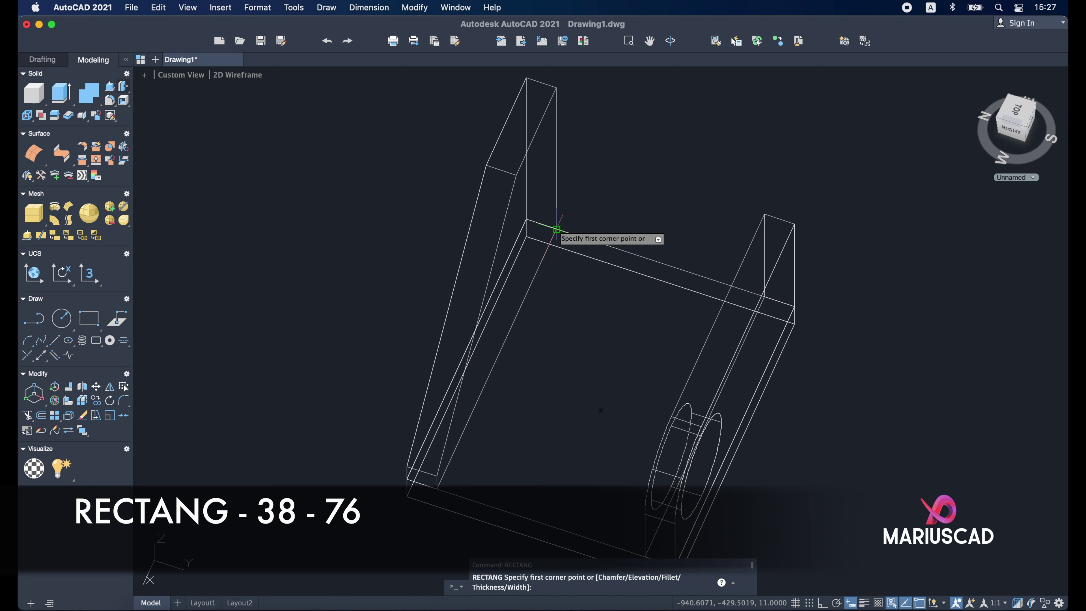
{"action": "left_click", "coordinate": [508, 331]}
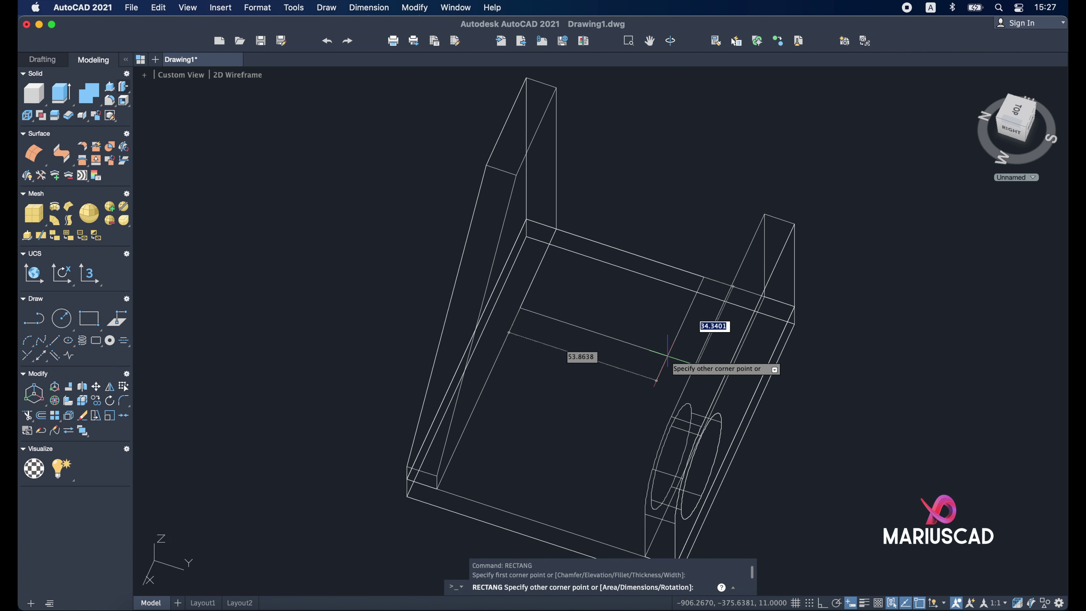
{"action": "type", "text": "38"}
{"action": "key", "text": "Tab"}
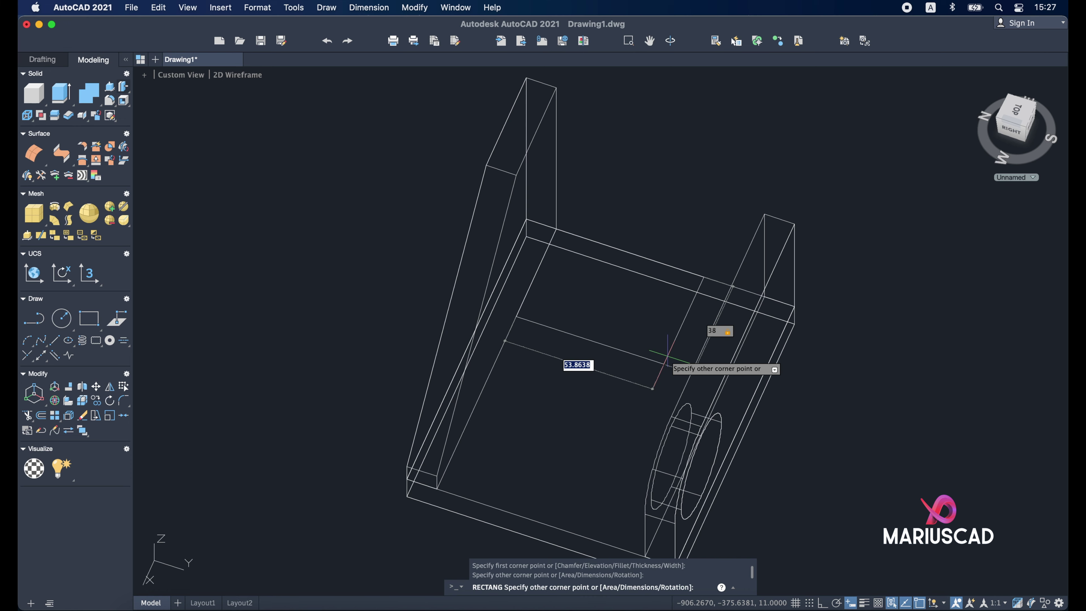
{"action": "type", "text": "76"}
{"action": "key", "text": "Escape"}
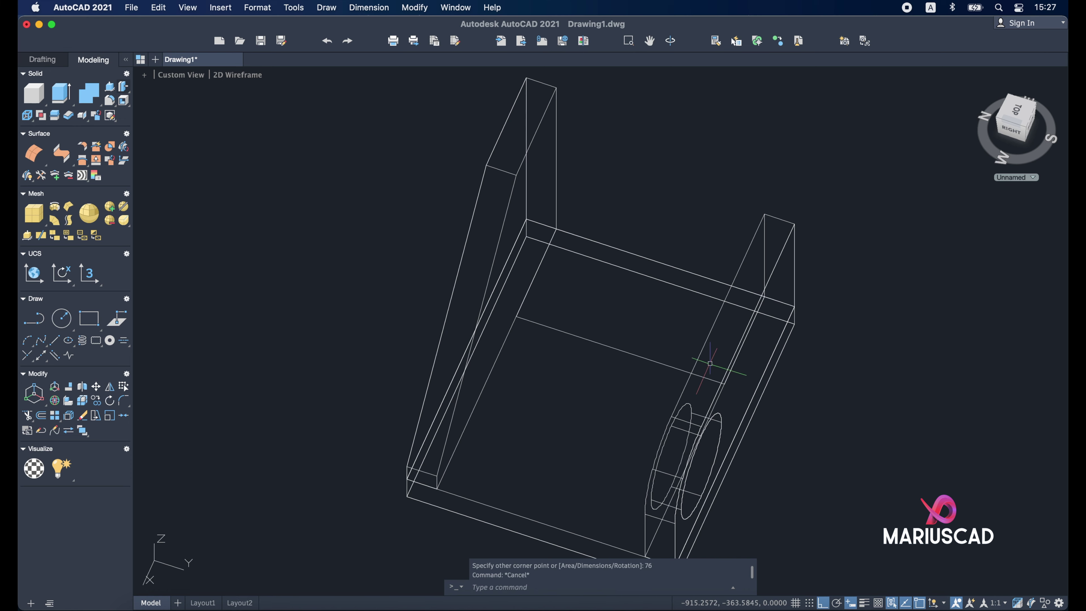
{"action": "middle_click_drag", "start_coordinate": [709, 363], "coordinate": [685, 273], "text": "shift"}
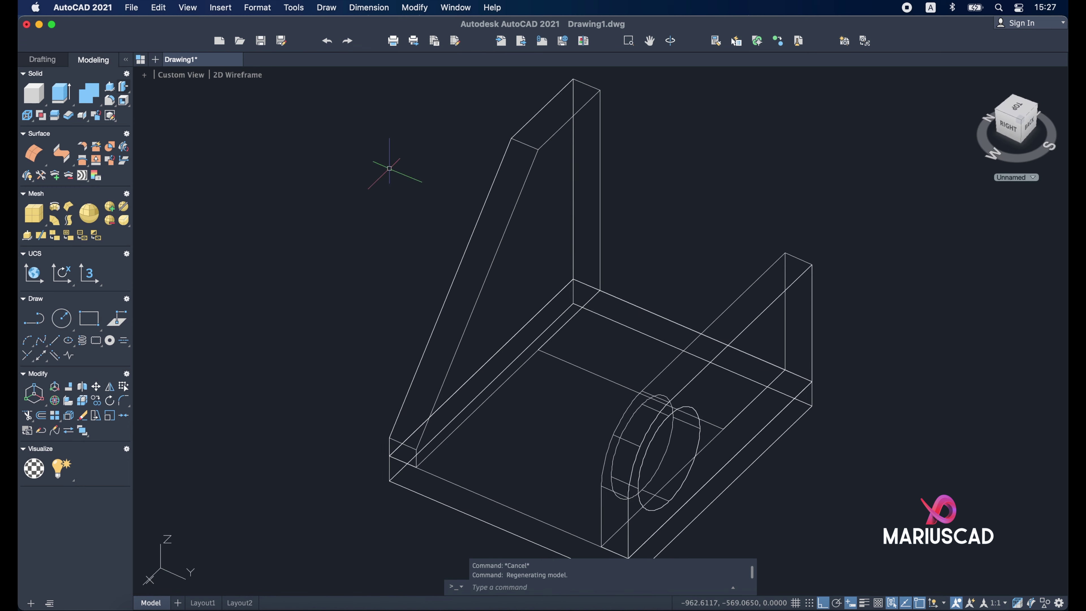
Step: Press-pull the 38 by 76 rectangle up 16 and compare it with the reference drawing
{"action": "left_click", "coordinate": [110, 86]}
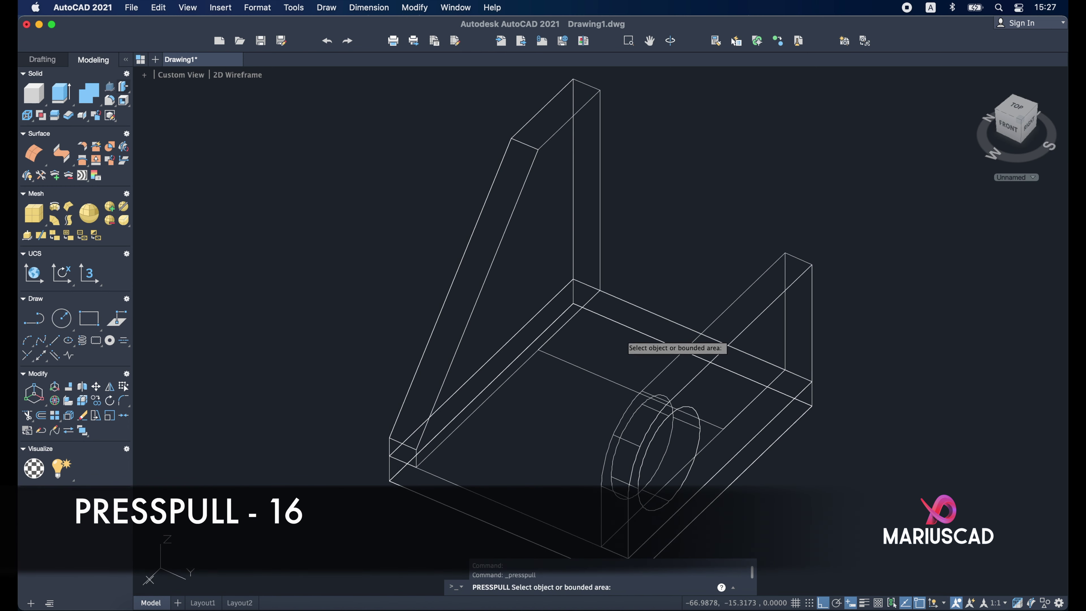
{"action": "left_click", "coordinate": [607, 364]}
{"action": "type", "text": "16"}
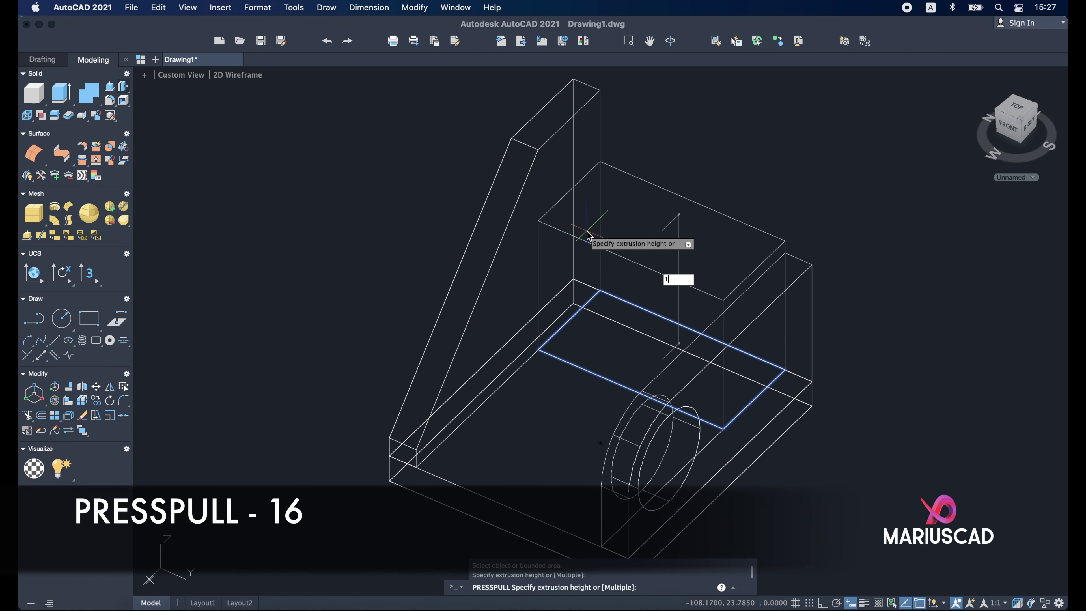
{"action": "key", "text": "Return"}
{"action": "middle_click_drag", "start_coordinate": [777, 339], "coordinate": [722, 298], "text": "shift"}
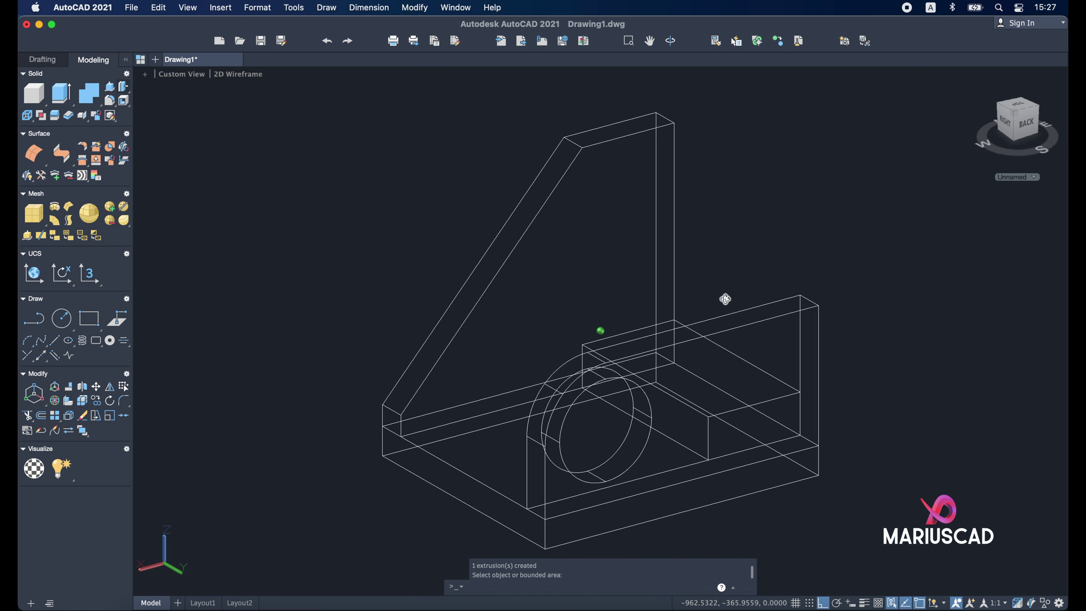
{"action": "left_click", "coordinate": [918, 599]}
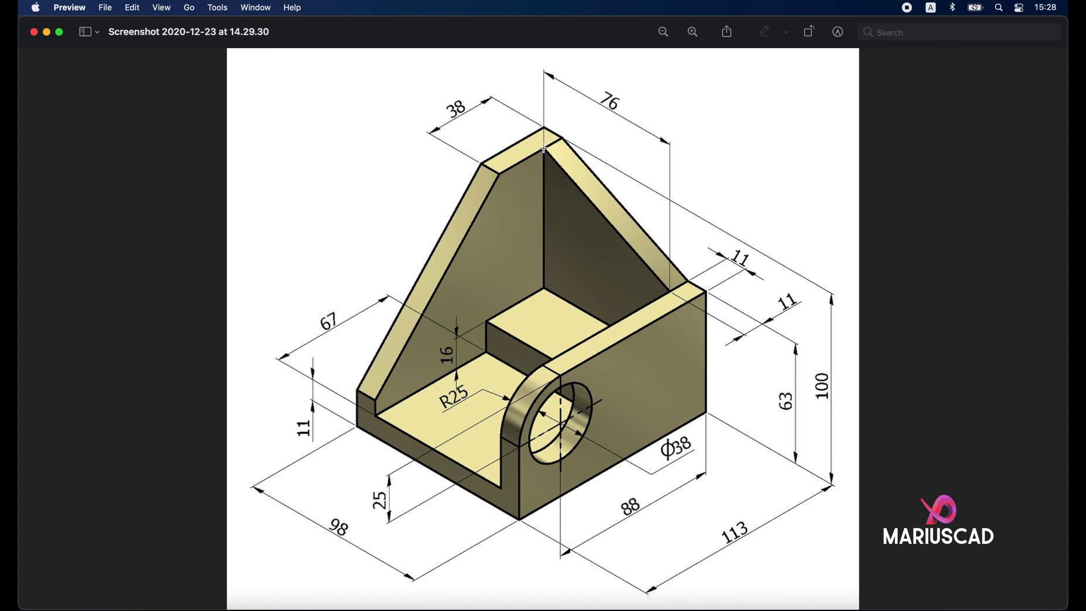
{"action": "left_click", "coordinate": [46, 32]}
Step: Switch to a flat side view and align the UCS with it
{"action": "left_click", "coordinate": [886, 325]}
{"action": "key", "text": "Escape"}
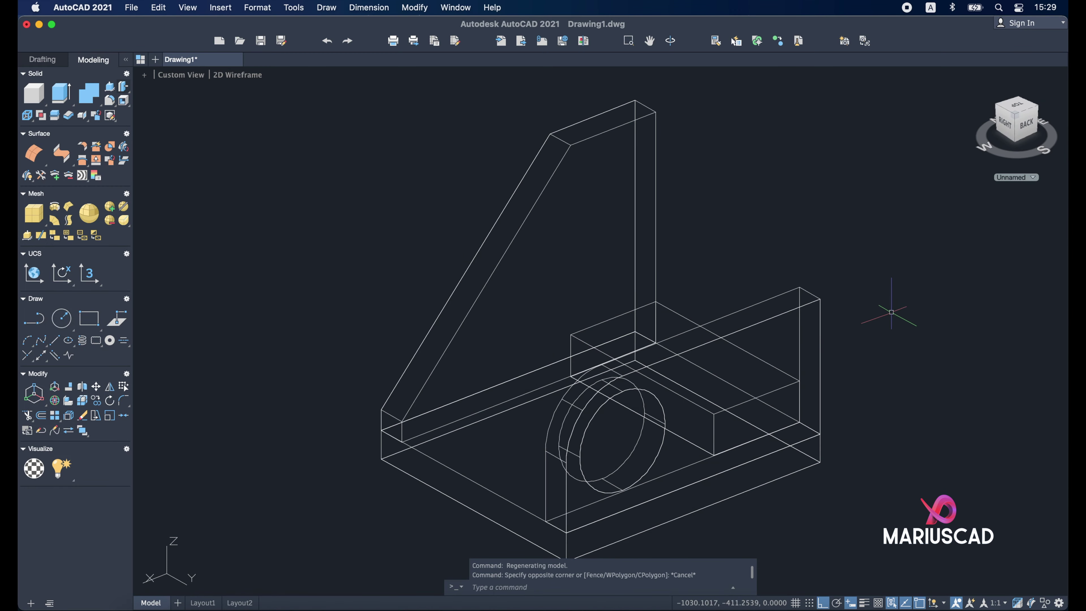
{"action": "mouse_move", "coordinate": [908, 303]}
{"action": "middle_mouse_down", "text": "shift"}
{"action": "mouse_move", "coordinate": [691, 310]}
{"action": "mouse_move", "coordinate": [593, 281]}
{"action": "mouse_move", "coordinate": [605, 262]}
{"action": "middle_mouse_up", "text": "shift"}
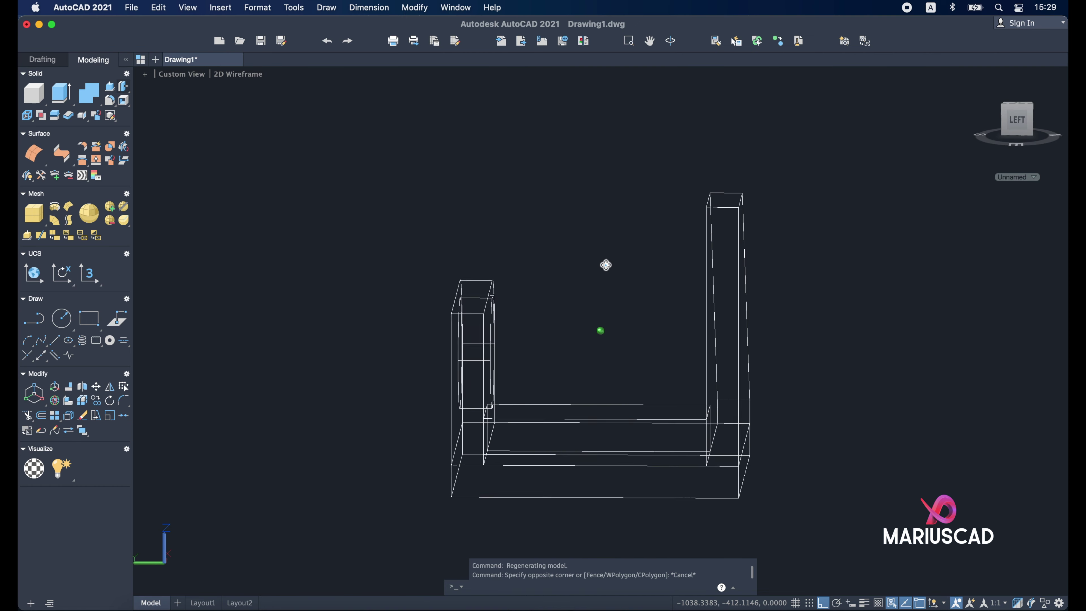
{"action": "left_click", "coordinate": [1016, 125]}
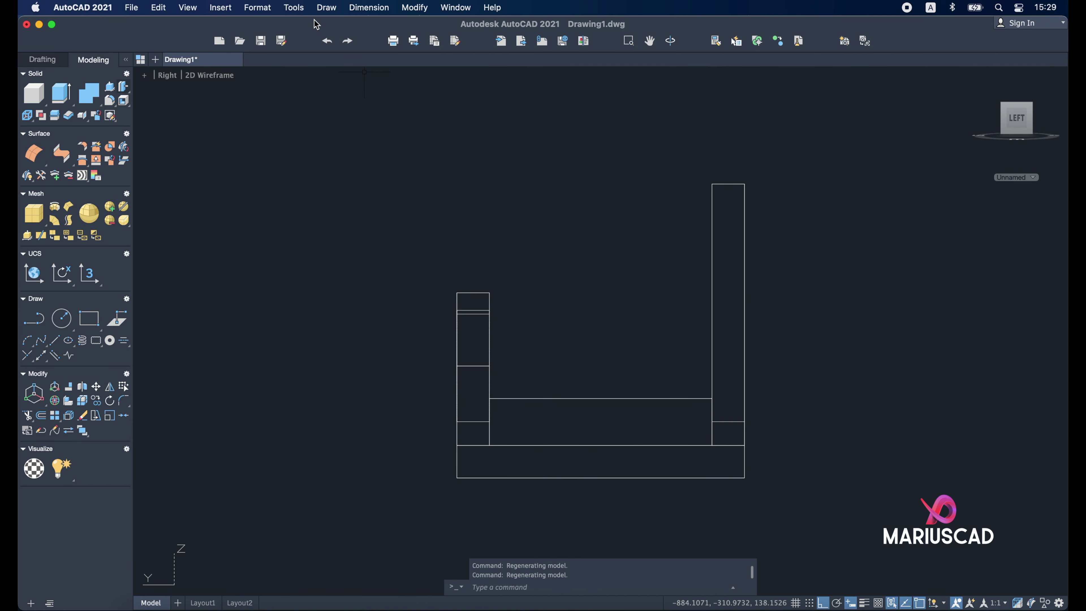
{"action": "left_click", "coordinate": [294, 8]}
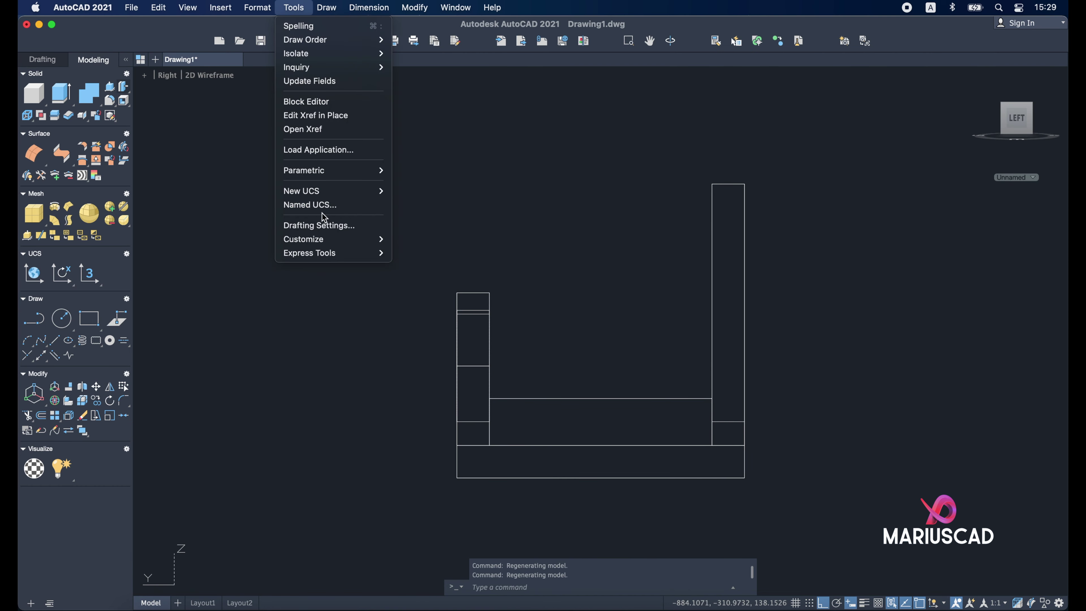
{"action": "mouse_move", "coordinate": [301, 191]}
{"action": "left_click", "coordinate": [424, 253]}
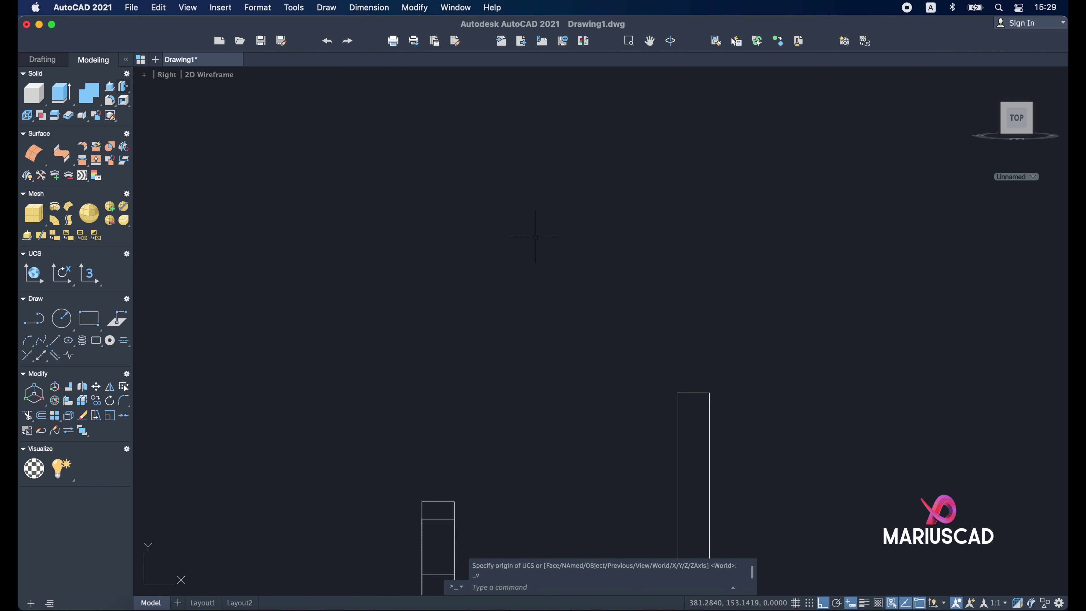
Step: Draw the rib polyline with 73, 76 and 36 sides and a sloping top edge
{"action": "type", "text": "pl"}
{"action": "key", "text": "Return"}
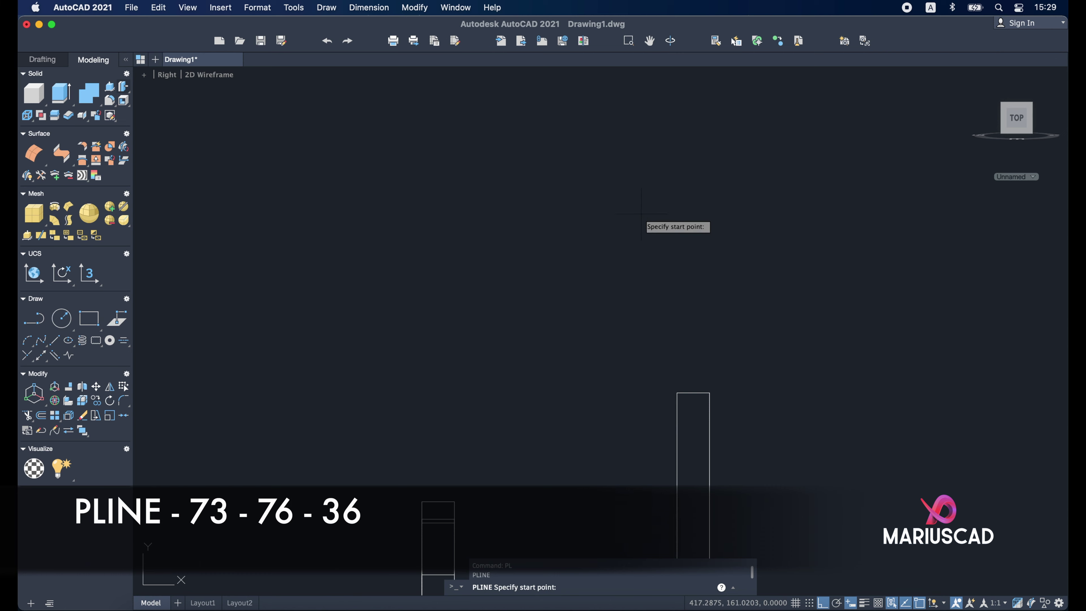
{"action": "left_click", "coordinate": [632, 131]}
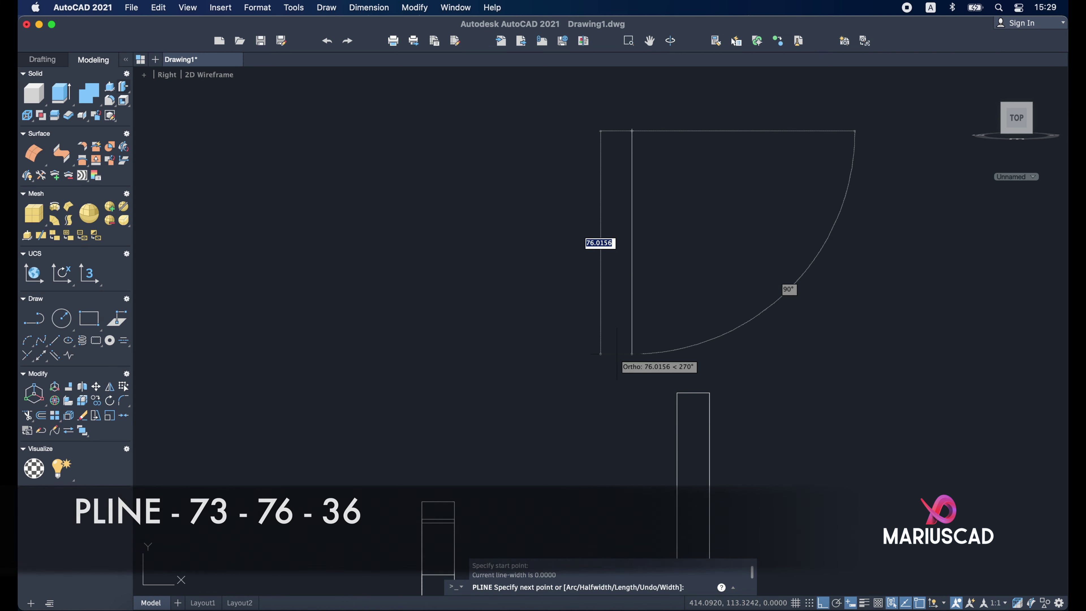
{"action": "type", "text": "73"}
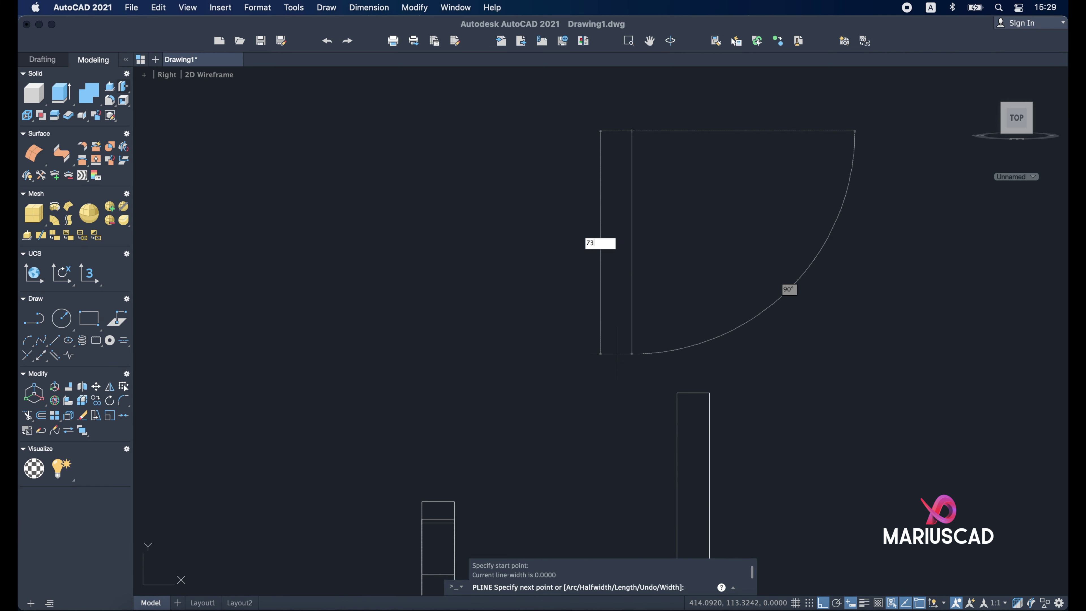
{"action": "key", "text": "Return"}
{"action": "type", "text": "7"}
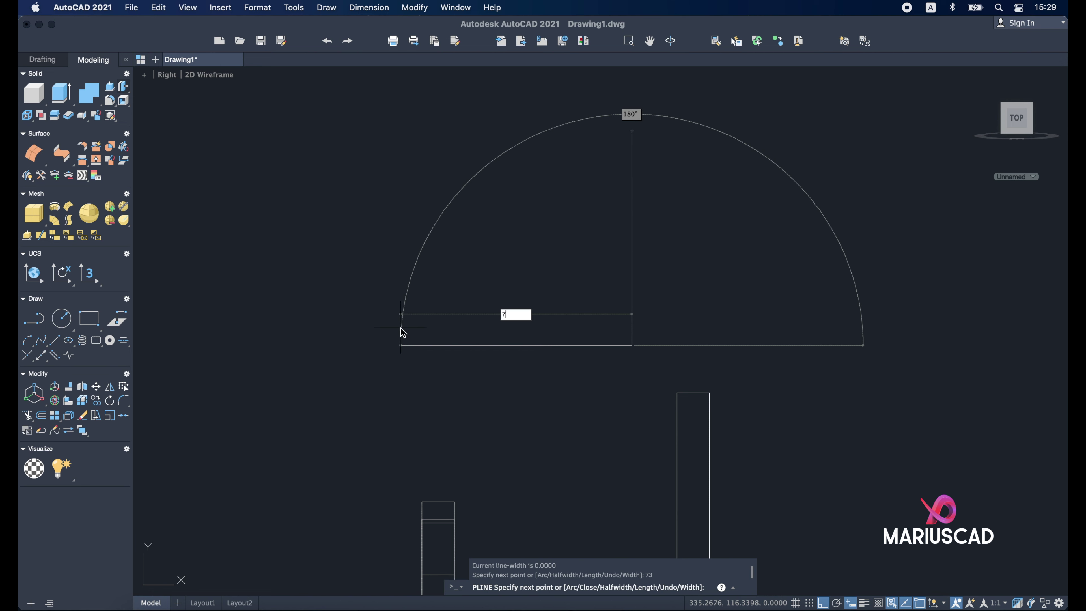
{"action": "type", "text": "6"}
{"action": "key", "text": "Return"}
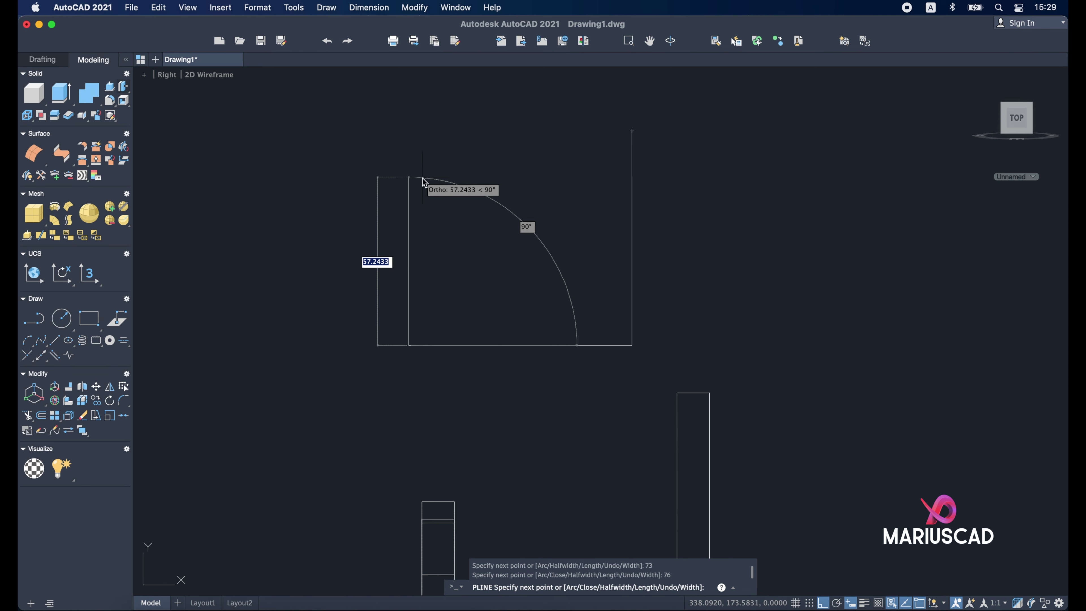
{"action": "type", "text": "36"}
{"action": "key", "text": "Return"}
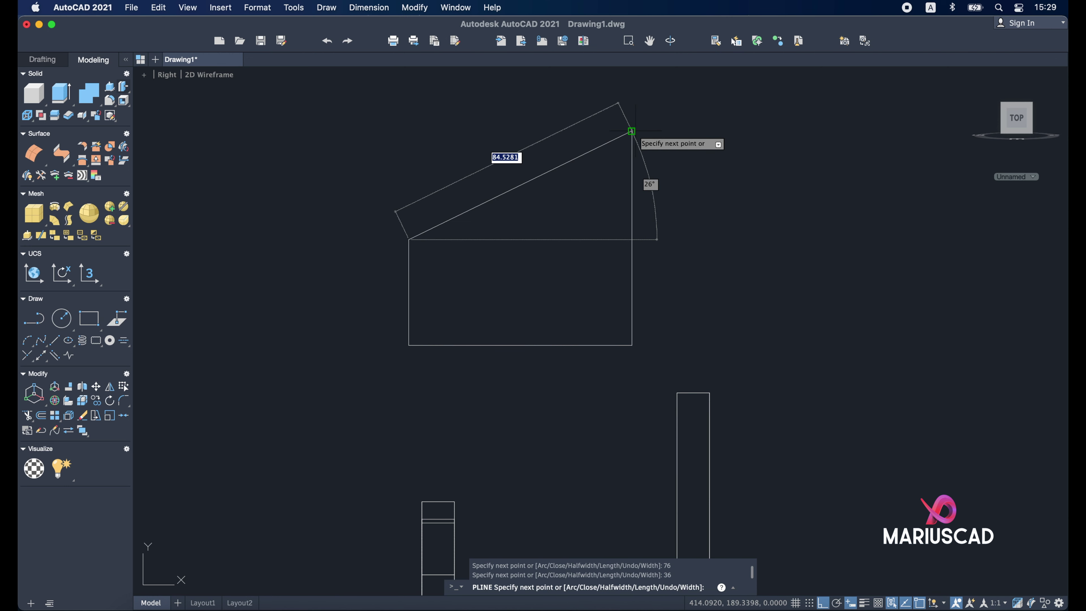
{"action": "left_click", "coordinate": [632, 130]}
{"action": "key", "text": "Escape"}
{"action": "middle_click_drag", "start_coordinate": [577, 206], "coordinate": [644, 283], "text": "shift"}
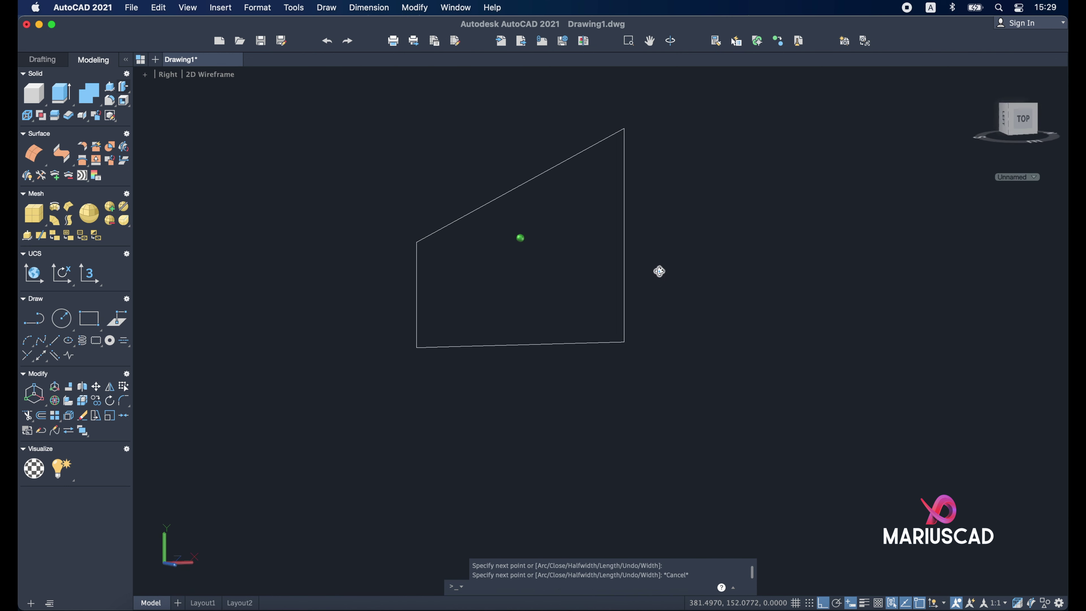
Step: Press-pull the rib profile into an 11-thick slab
{"action": "left_click", "coordinate": [105, 88]}
{"action": "left_click", "coordinate": [523, 239]}
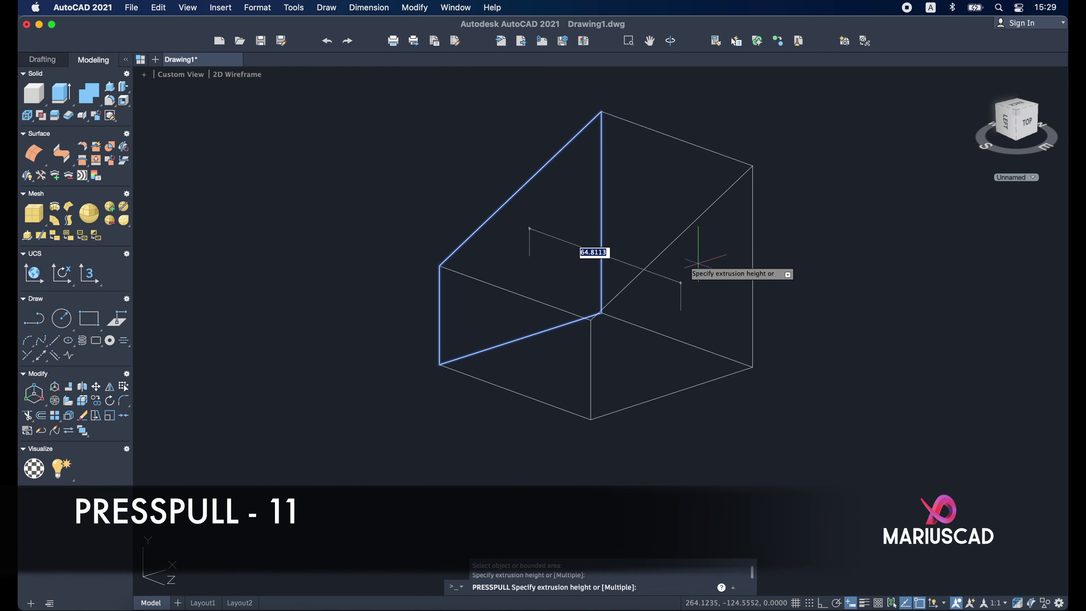
{"action": "type", "text": "11"}
{"action": "key", "text": "Return"}
{"action": "scroll", "coordinate": [703, 257], "scroll_direction": "down", "scroll_amount": 2}
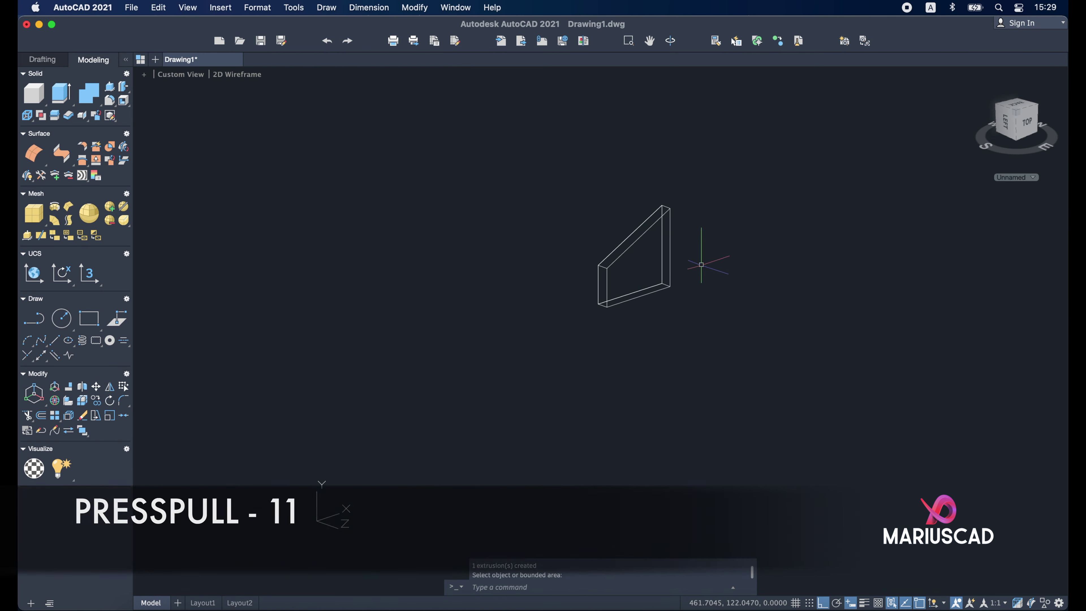
Step: Select the rib slab and start moving it from its corner base point
{"action": "left_click", "coordinate": [702, 271]}
{"action": "left_click", "coordinate": [593, 189]}
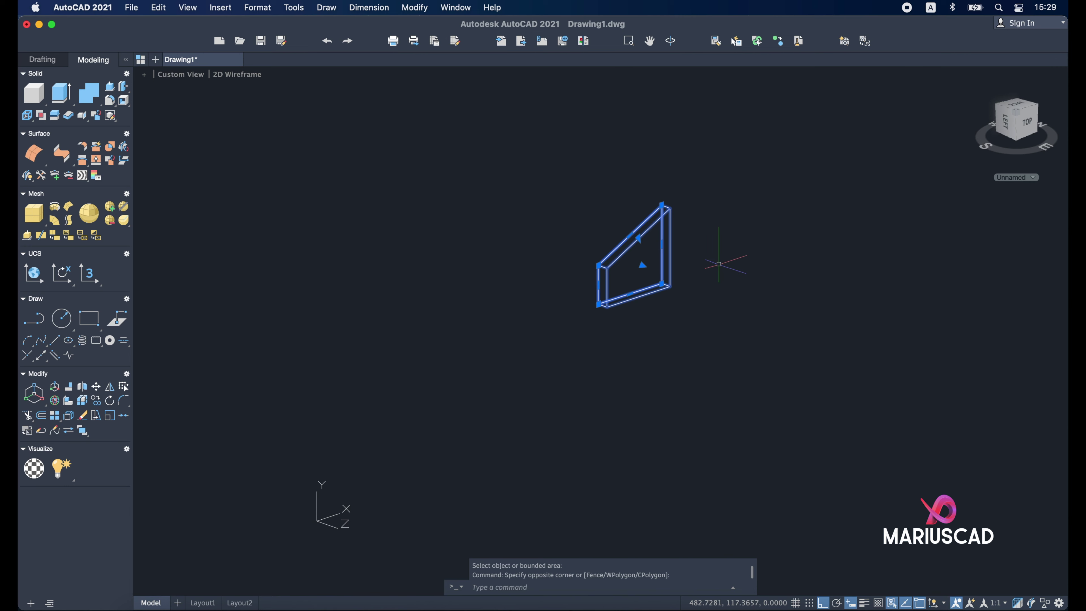
{"action": "type", "text": "m"}
{"action": "key", "text": "Return"}
{"action": "scroll", "coordinate": [610, 218], "scroll_direction": "up", "scroll_amount": 5}
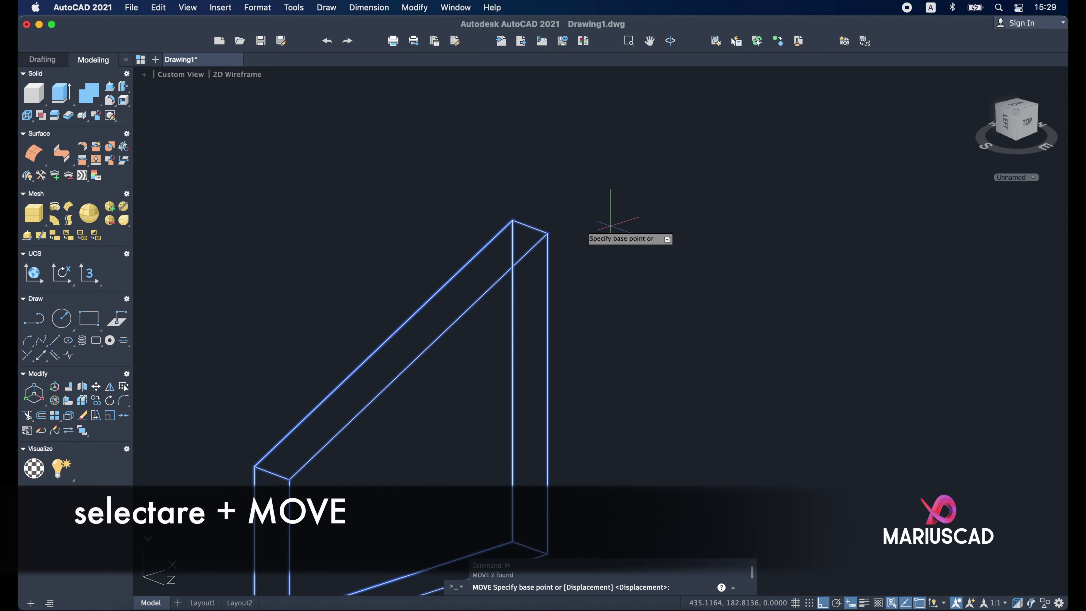
{"action": "left_click", "coordinate": [547, 234]}
{"action": "scroll", "coordinate": [594, 292], "scroll_direction": "down", "scroll_amount": 10}
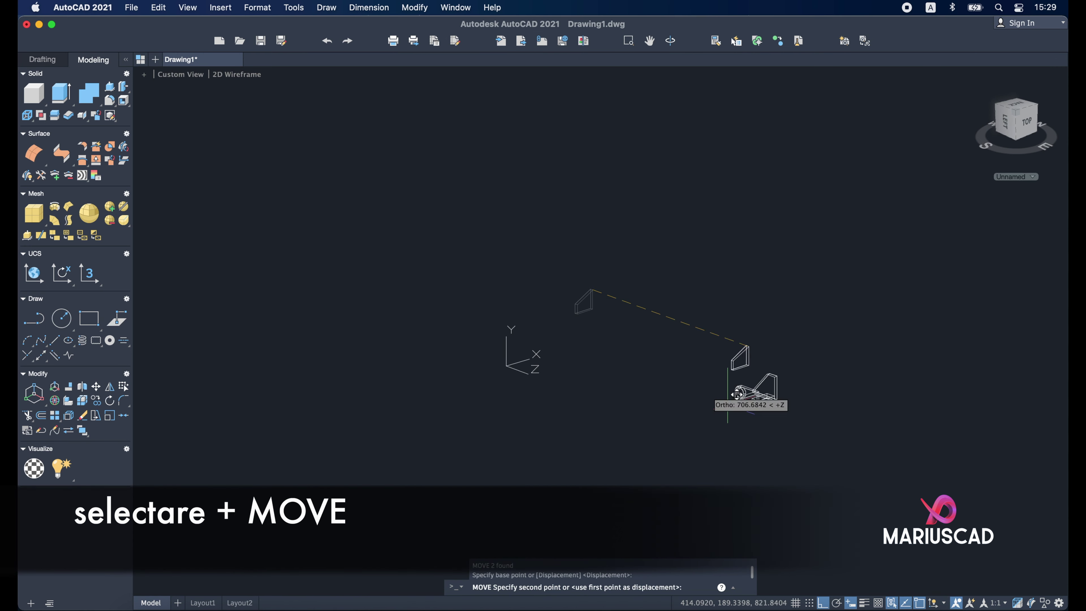
{"action": "scroll", "coordinate": [808, 406], "scroll_direction": "up", "scroll_amount": 3}
{"action": "scroll", "coordinate": [565, 269], "scroll_direction": "up", "scroll_amount": 3}
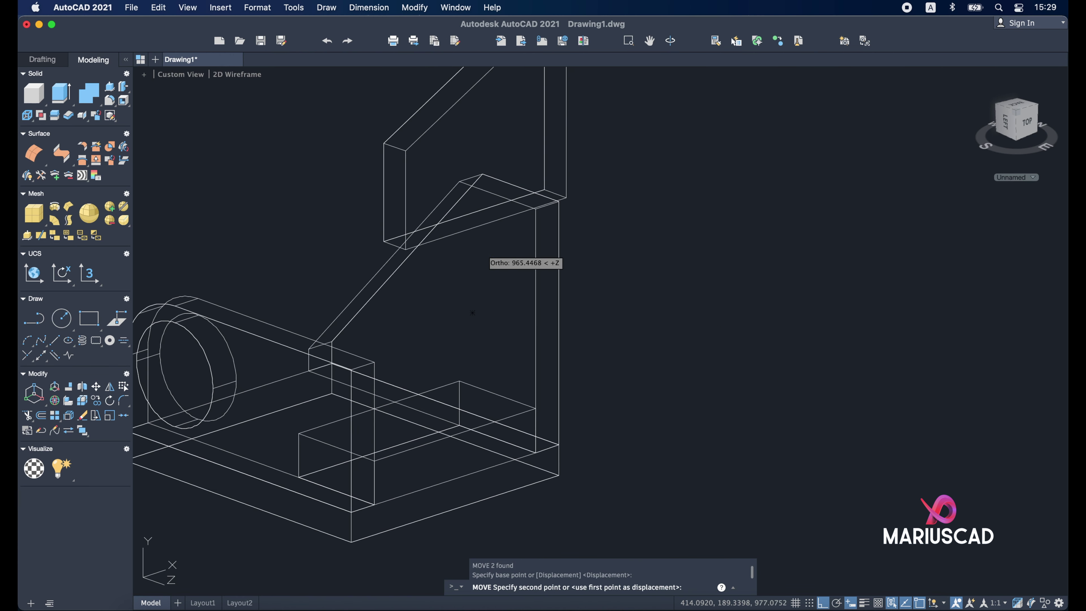
{"action": "scroll", "coordinate": [534, 231], "scroll_direction": "up", "scroll_amount": 3}
{"action": "scroll", "coordinate": [603, 162], "scroll_direction": "up", "scroll_amount": 3}
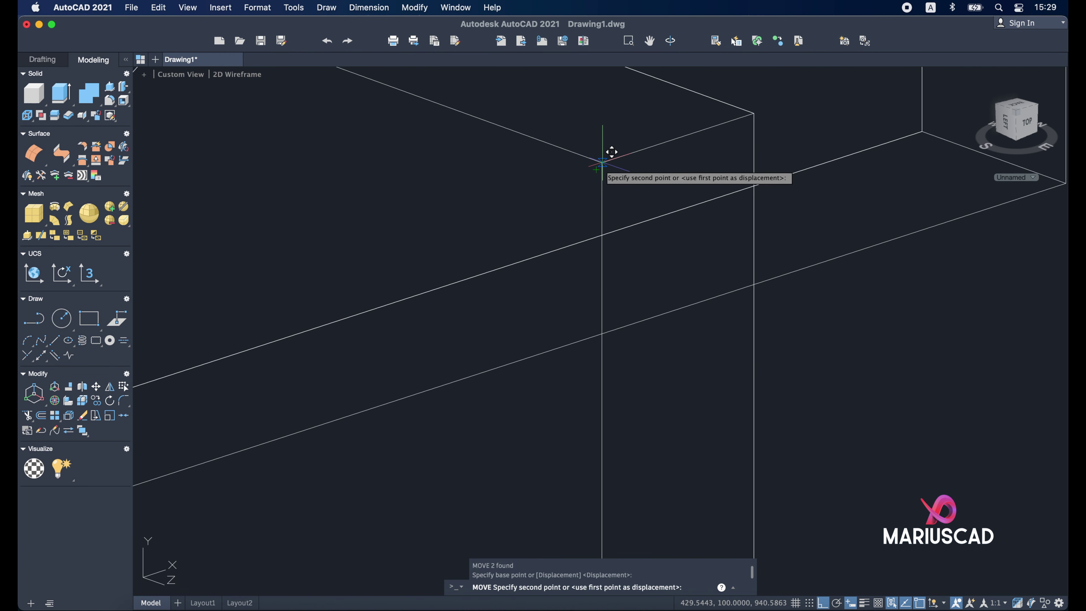
Step: Snap the rib onto the bracket's edge endpoint to set it in place
{"action": "right_click", "coordinate": [602, 163], "text": "shift"}
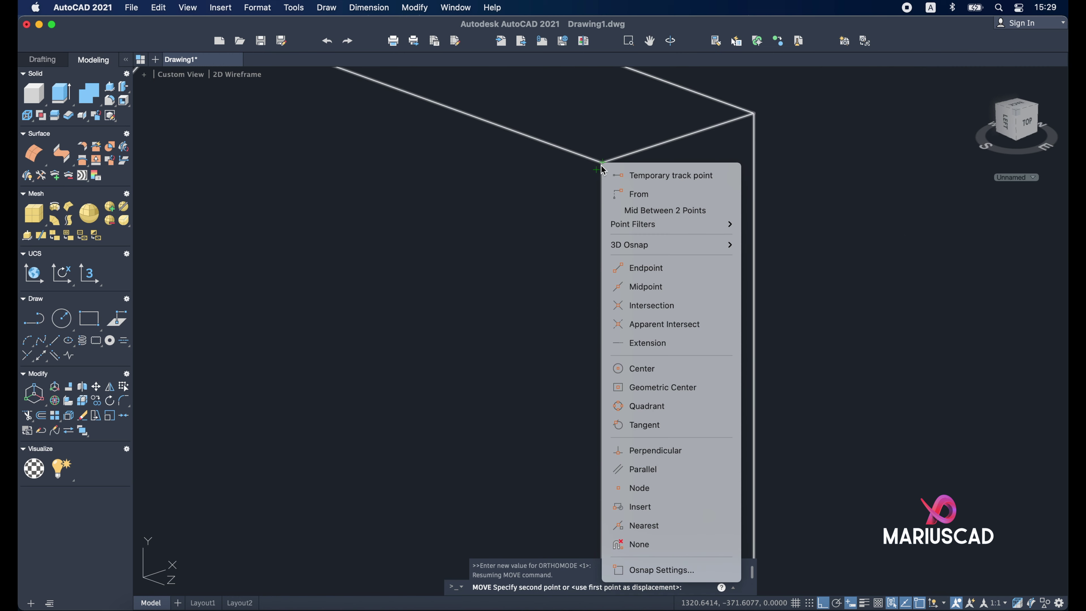
{"action": "key", "text": "Return"}
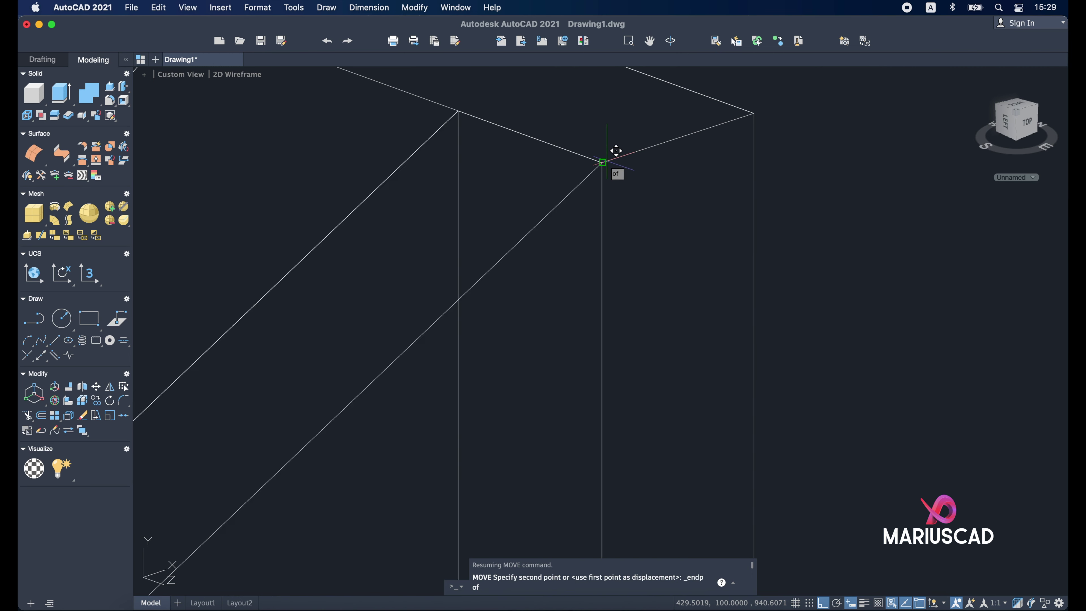
{"action": "key", "text": "Escape"}
{"action": "scroll", "coordinate": [595, 250], "scroll_direction": "down", "scroll_amount": 3}
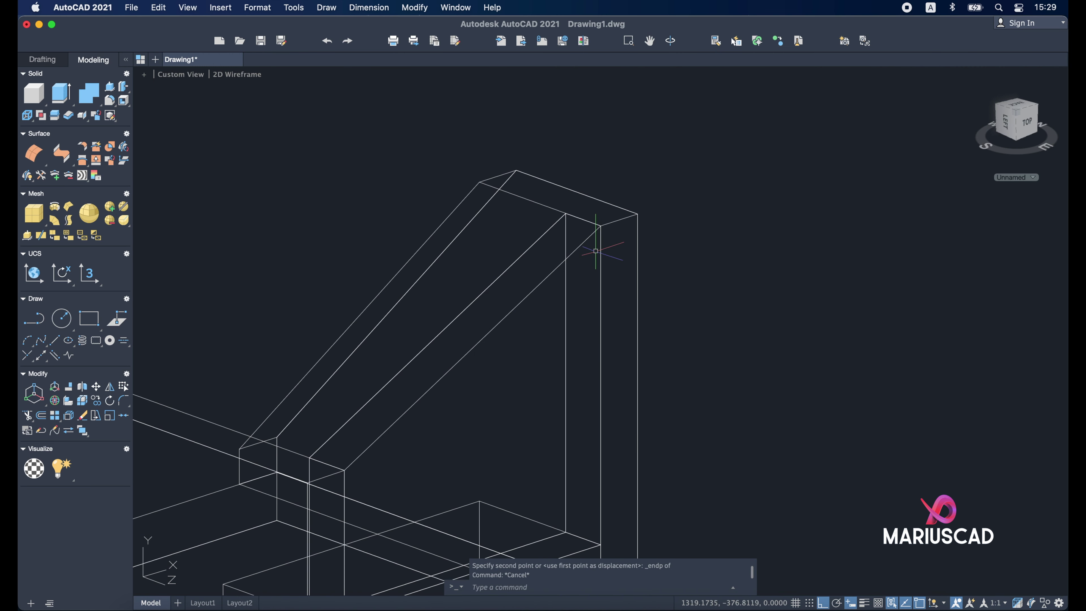
{"action": "scroll", "coordinate": [595, 252], "scroll_direction": "down", "scroll_amount": 3}
{"action": "middle_click_drag", "start_coordinate": [496, 256], "coordinate": [473, 285], "text": "shift"}
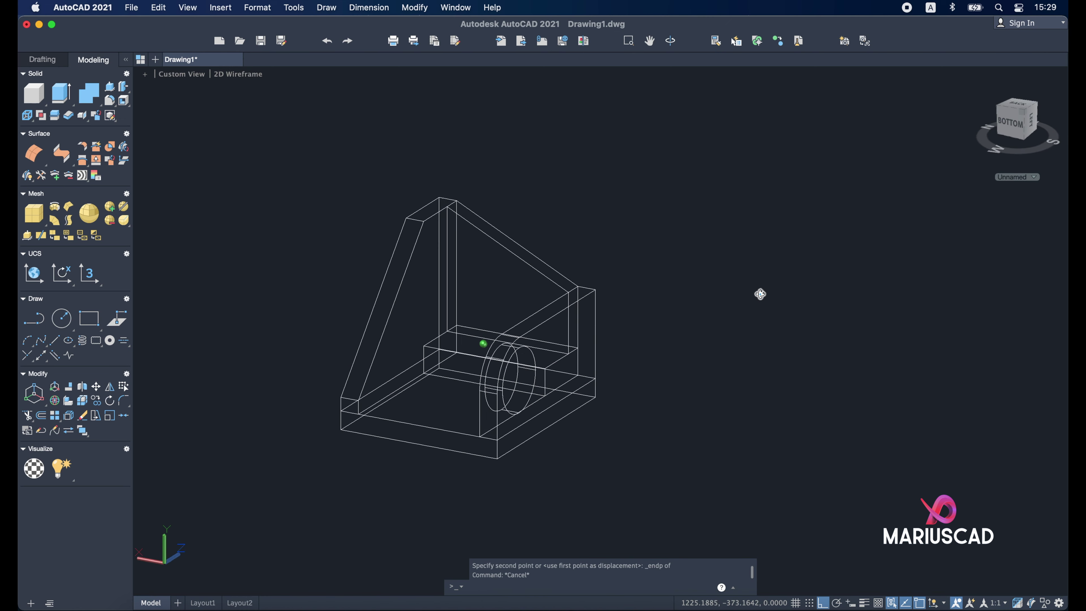
Step: Switch the visual style to Shaded with edges and reposition the bracket in view
{"action": "left_click", "coordinate": [256, 81]}
{"action": "left_click", "coordinate": [269, 174]}
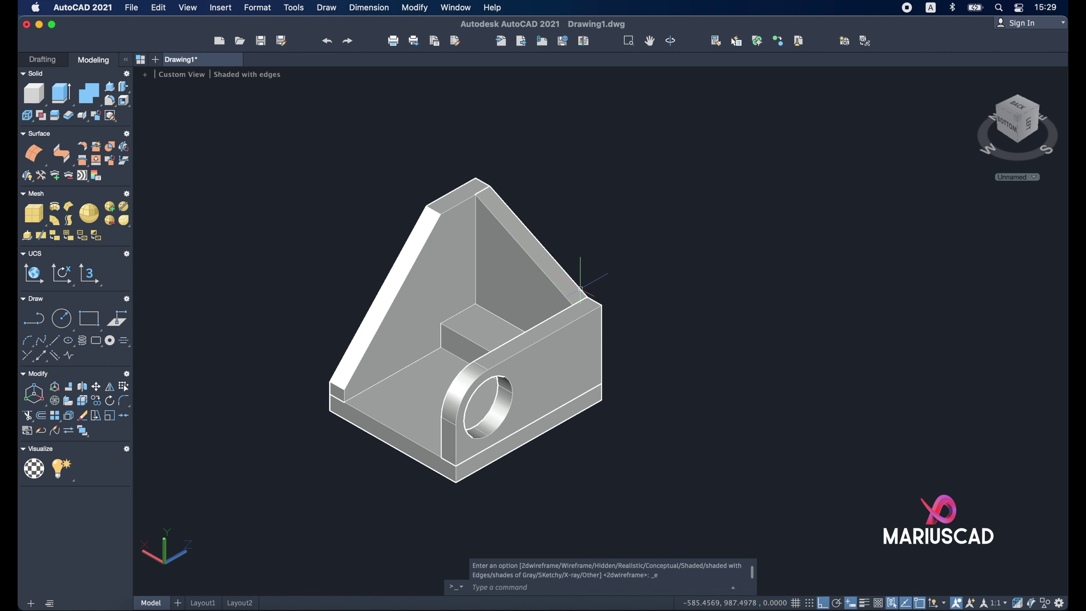
{"action": "middle_click_drag", "start_coordinate": [580, 289], "coordinate": [659, 385], "text": "shift"}
{"action": "mouse_move", "coordinate": [505, 432]}
{"action": "middle_mouse_down"}
{"action": "mouse_move", "coordinate": [699, 401]}
{"action": "mouse_move", "coordinate": [918, 417]}
{"action": "mouse_move", "coordinate": [841, 448]}
{"action": "mouse_move", "coordinate": [899, 359]}
{"action": "mouse_move", "coordinate": [601, 347]}
{"action": "mouse_move", "coordinate": [855, 420]}
{"action": "mouse_move", "coordinate": [847, 437]}
{"action": "mouse_move", "coordinate": [793, 424]}
{"action": "middle_mouse_up"}
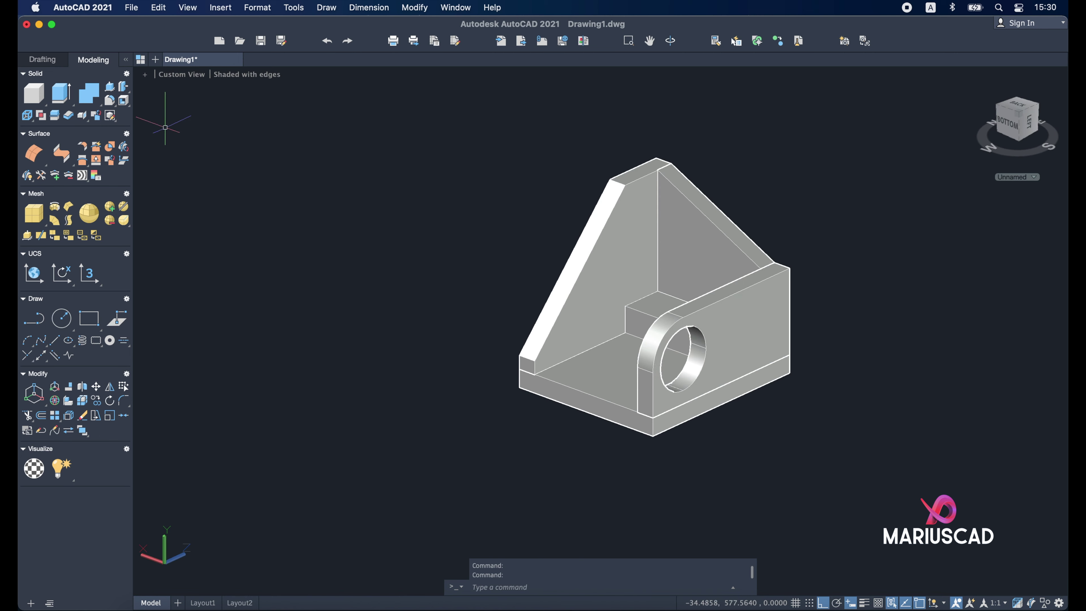
Step: Union all ten bracket parts into one solid and select it
{"action": "left_click", "coordinate": [89, 93]}
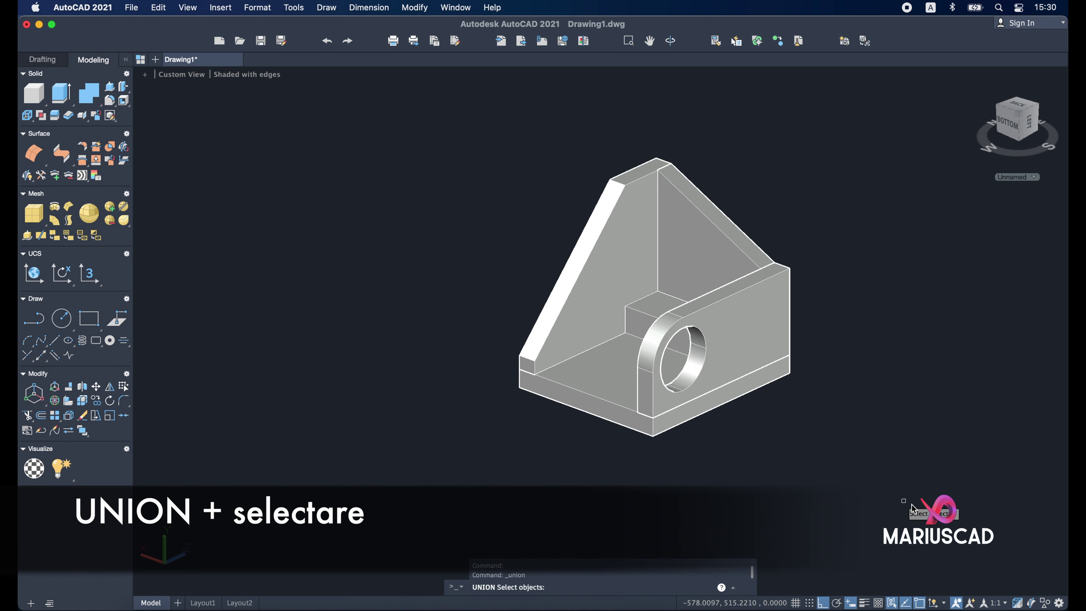
{"action": "left_click", "coordinate": [903, 501]}
{"action": "left_click", "coordinate": [451, 128]}
{"action": "key", "text": "Return"}
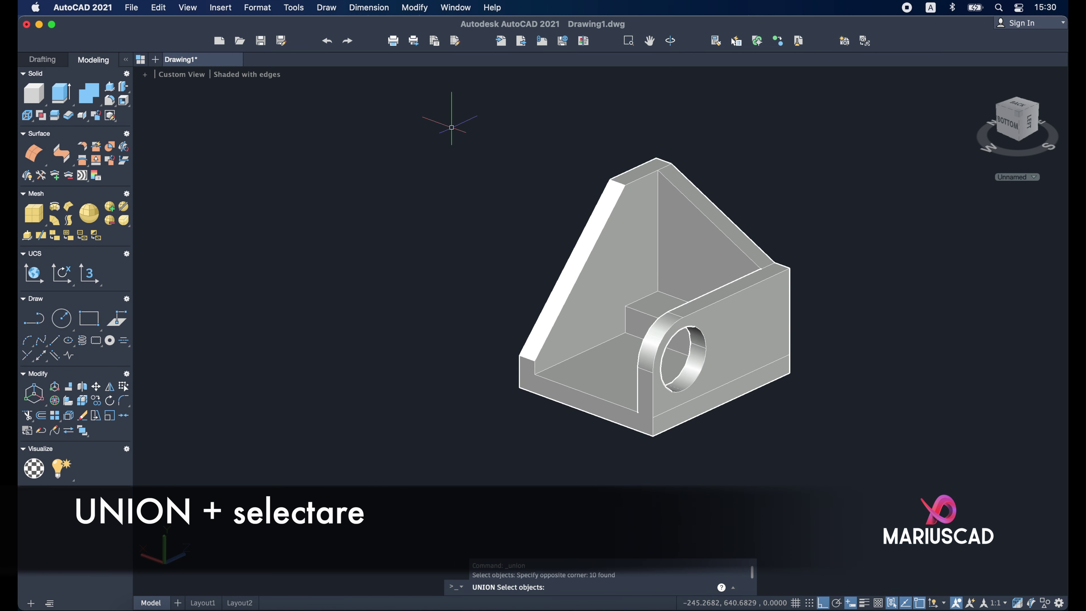
{"action": "left_click", "coordinate": [693, 207]}
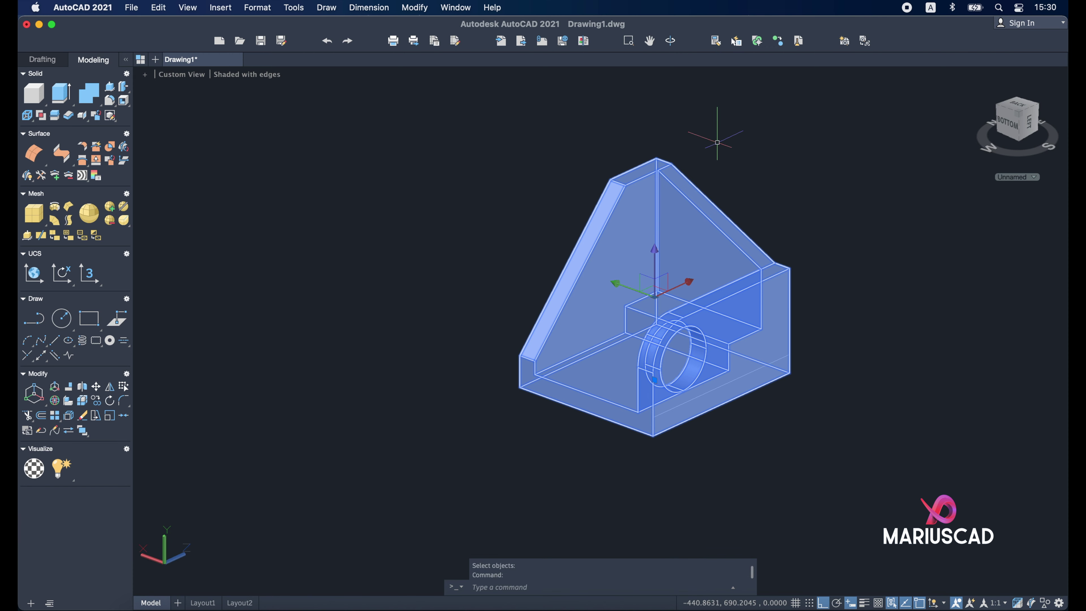
Step: Move the merged bracket solid aside to the lower right
{"action": "type", "text": "m"}
{"action": "key", "text": "Return"}
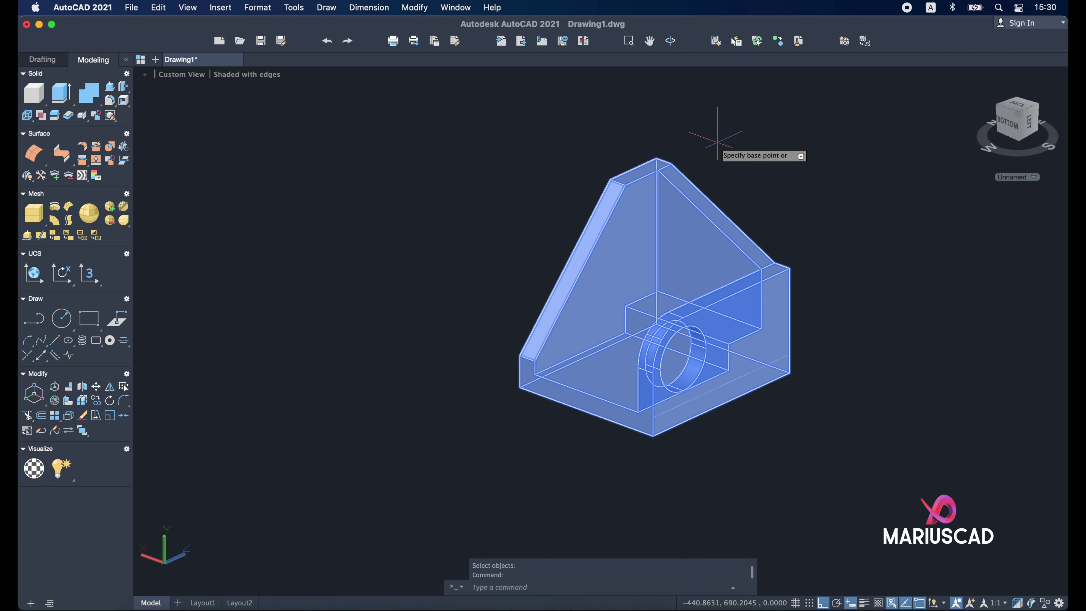
{"action": "left_click", "coordinate": [718, 144]}
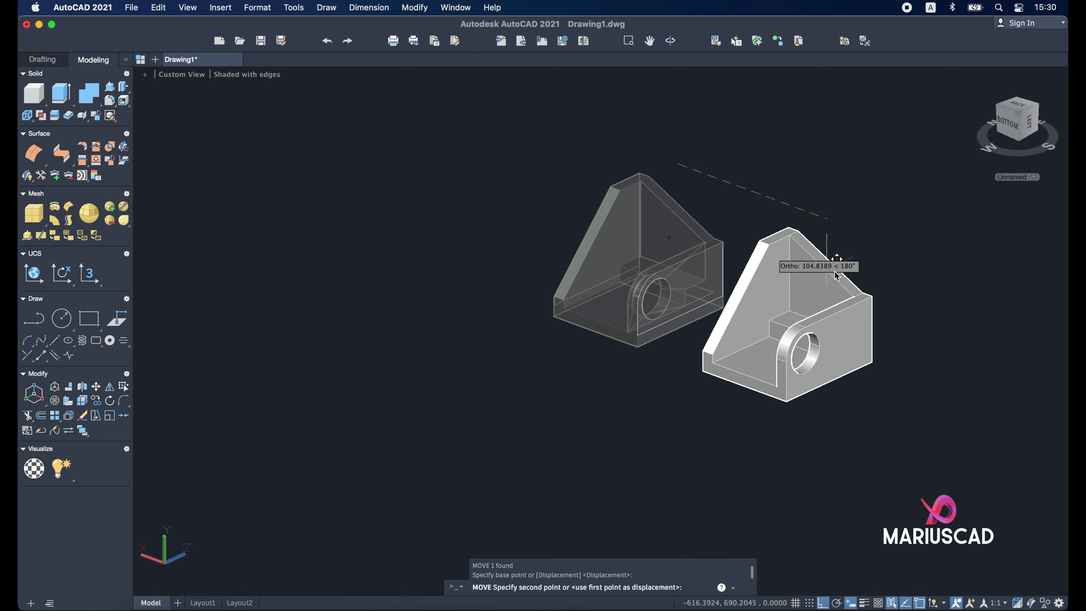
{"action": "left_click", "coordinate": [914, 304]}
{"action": "key", "text": "Escape"}
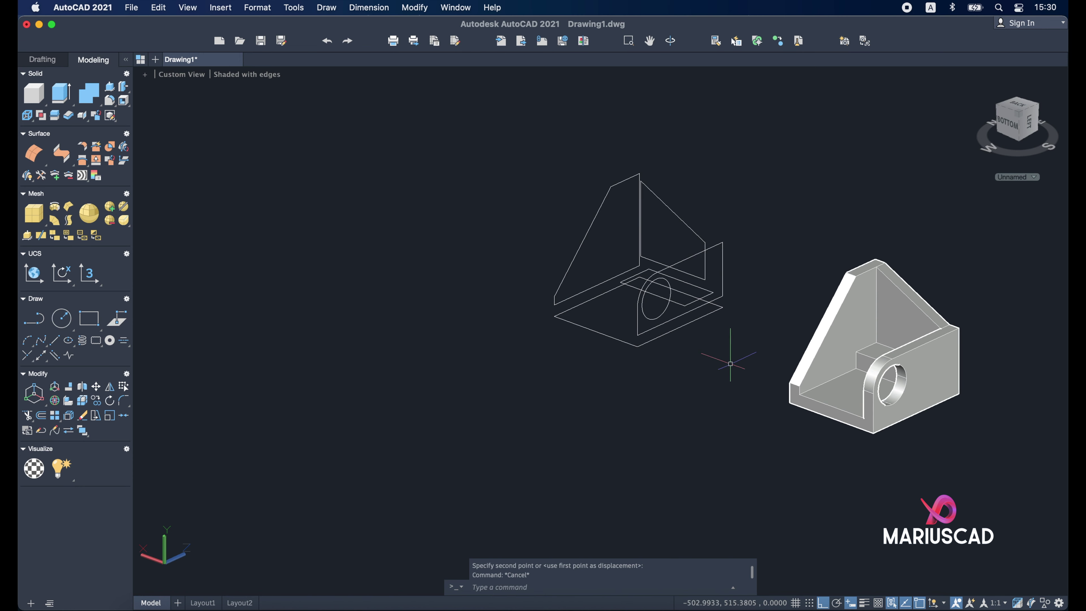
Step: Delete the six leftover wireframe lines and orbit the bracket to an isometric view
{"action": "left_click", "coordinate": [745, 377]}
{"action": "left_click", "coordinate": [483, 141]}
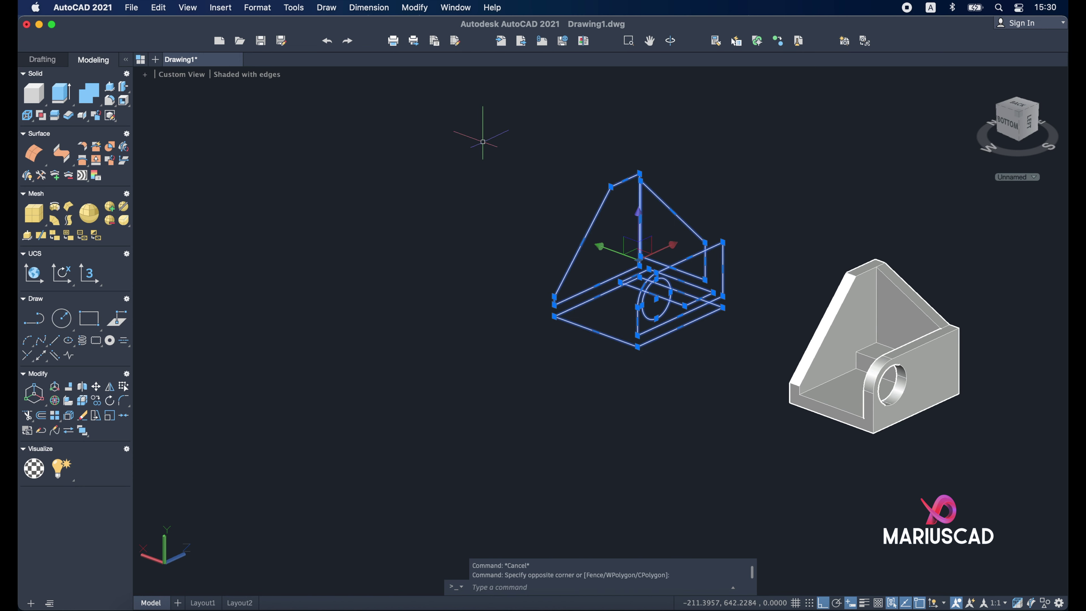
{"action": "key", "text": "Delete"}
{"action": "mouse_move", "coordinate": [799, 344]}
{"action": "middle_mouse_down", "text": "shift"}
{"action": "mouse_move", "coordinate": [807, 334]}
{"action": "mouse_move", "coordinate": [630, 431]}
{"action": "mouse_move", "coordinate": [833, 378]}
{"action": "mouse_move", "coordinate": [821, 339]}
{"action": "mouse_move", "coordinate": [811, 368]}
{"action": "mouse_move", "coordinate": [703, 383]}
{"action": "middle_mouse_up", "text": "shift"}
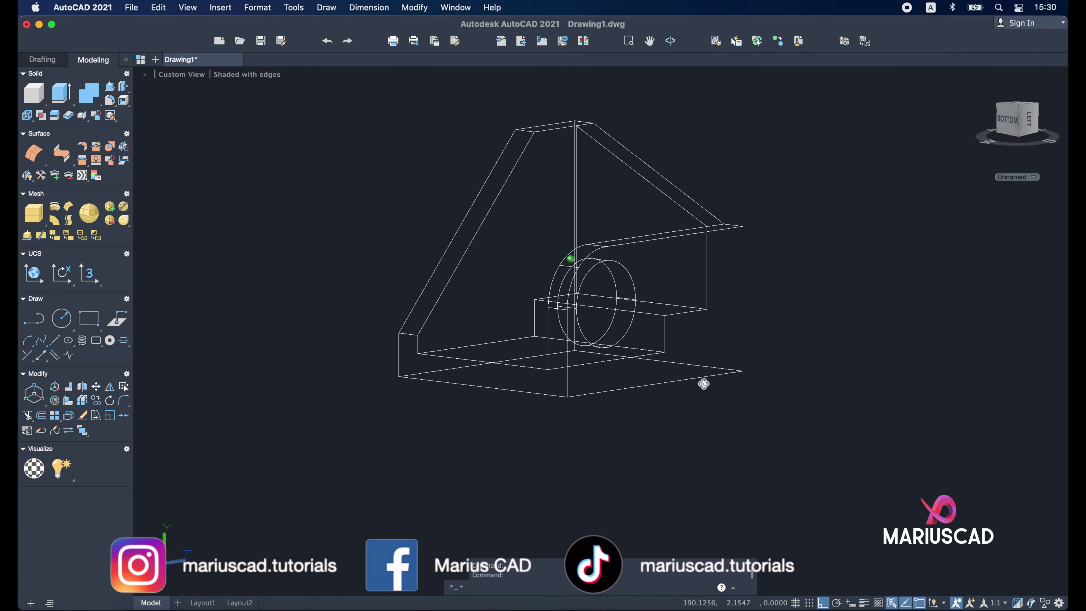
{"action": "middle_click_drag", "start_coordinate": [799, 276], "coordinate": [863, 359], "text": "shift"}
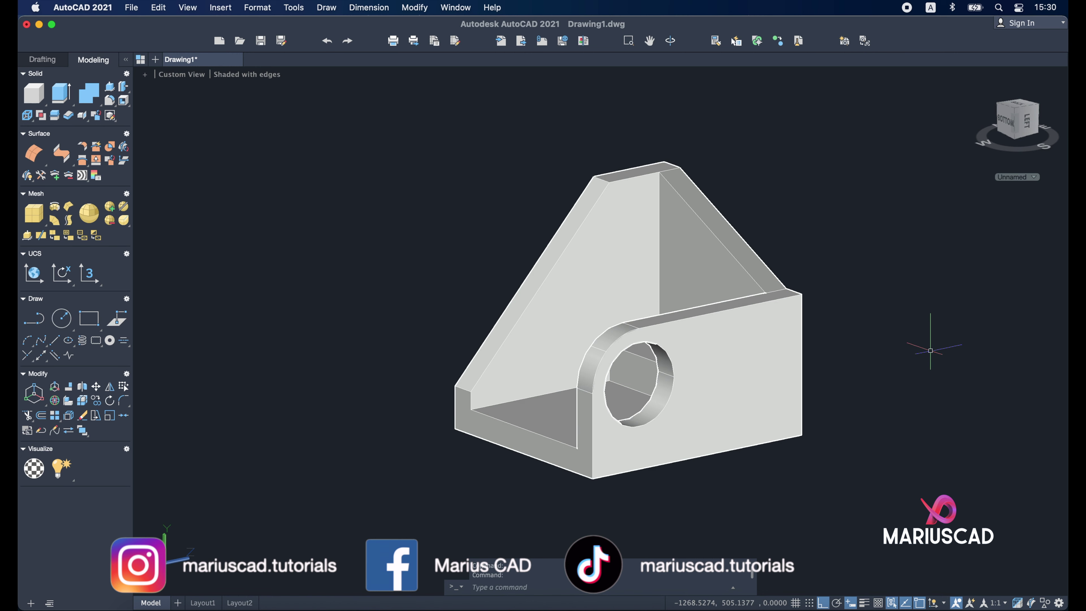